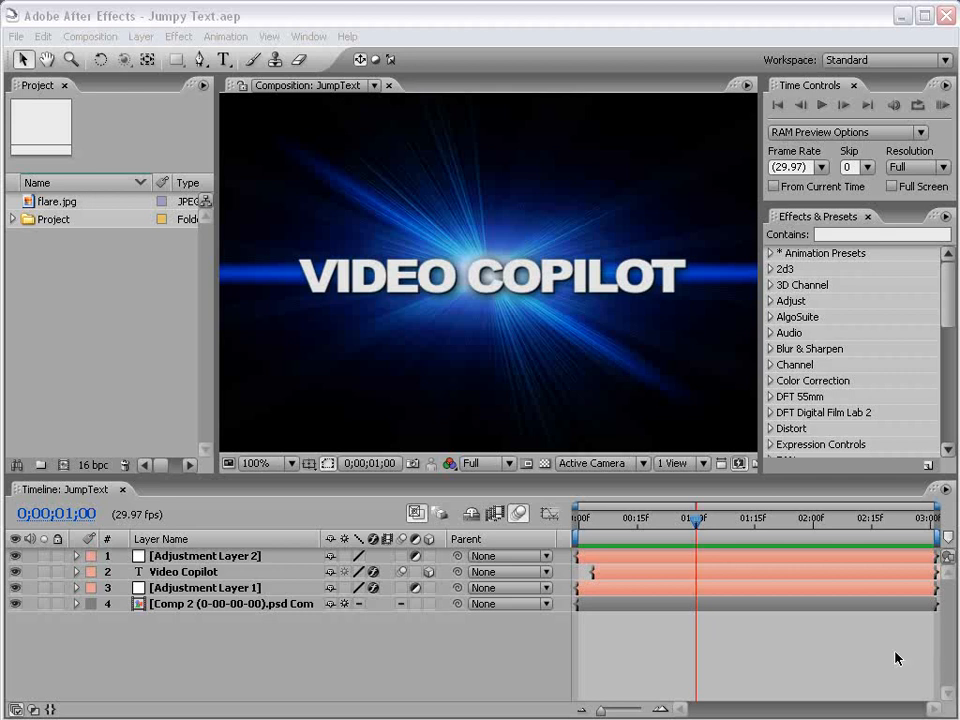
Step: Preview the finished jumping text animation with the Video Copilot text layer soloed
{"action": "left_click", "coordinate": [646, 643]}
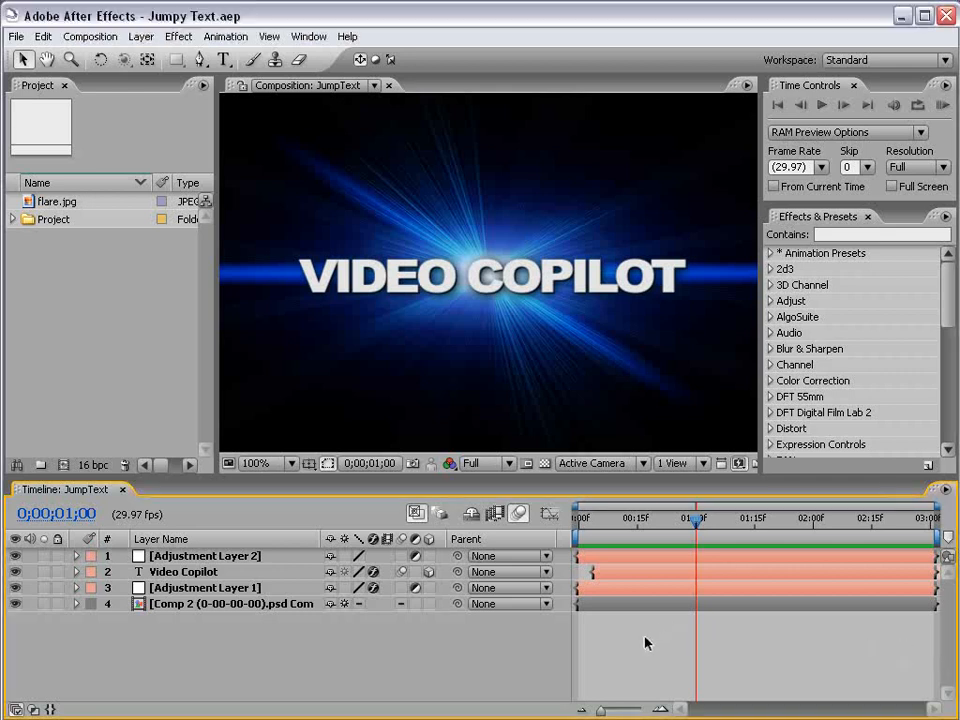
{"action": "key", "text": "space"}
{"action": "left_click_drag", "start_coordinate": [585, 527], "coordinate": [648, 522]}
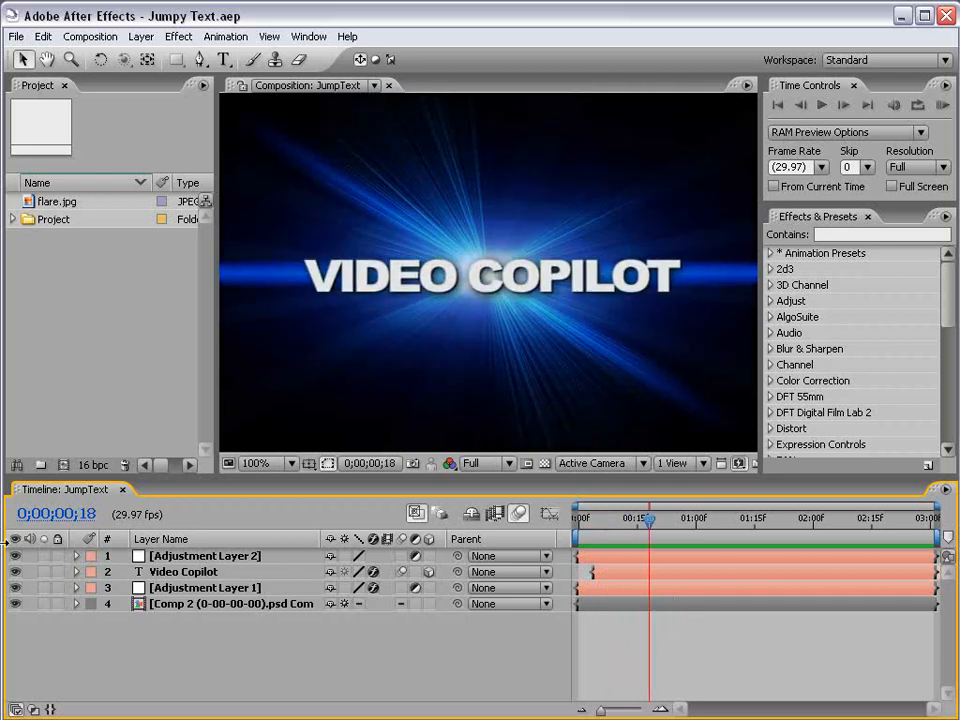
{"action": "left_click", "coordinate": [43, 571]}
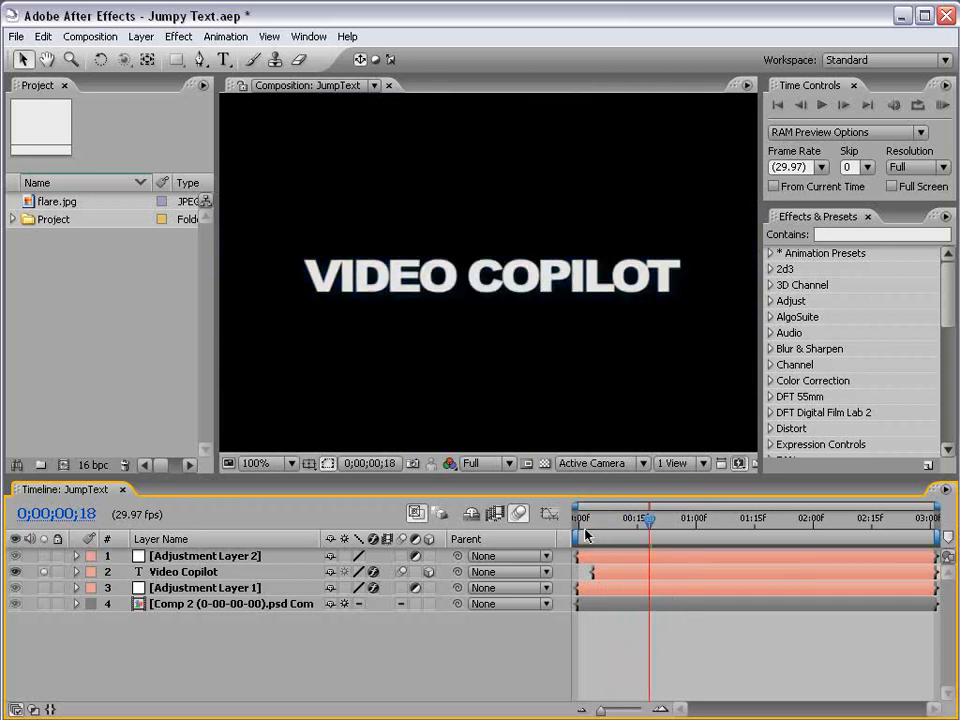
{"action": "mouse_move", "coordinate": [585, 534]}
{"action": "left_mouse_down"}
{"action": "mouse_move", "coordinate": [590, 524]}
{"action": "mouse_move", "coordinate": [640, 524]}
{"action": "mouse_move", "coordinate": [583, 524]}
{"action": "left_mouse_up"}
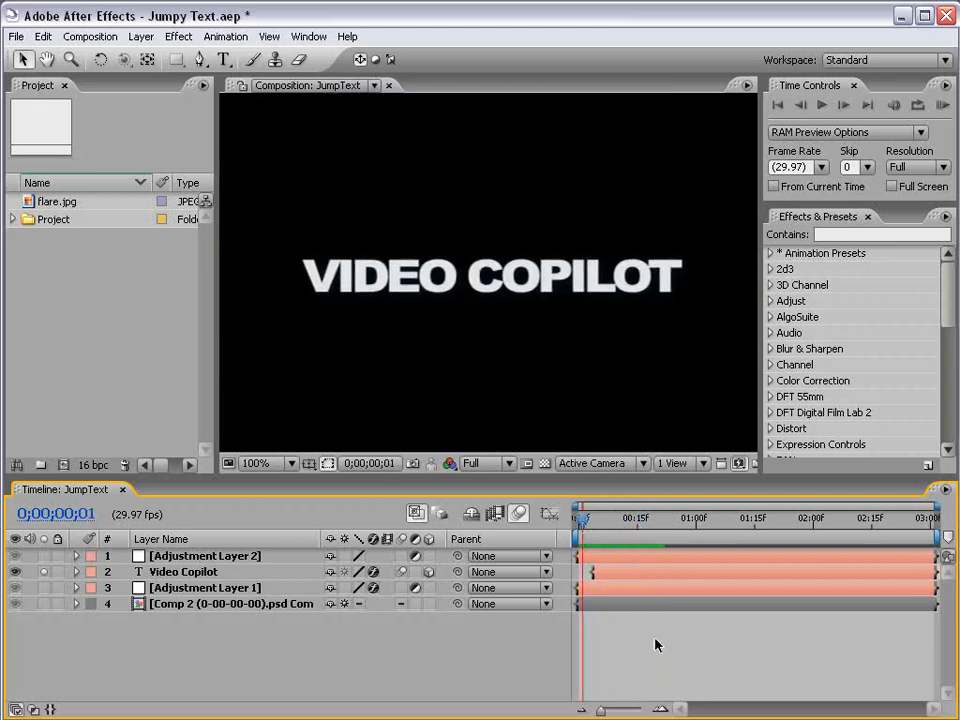
Step: Create a new composition with a duration of 5 seconds
{"action": "left_click", "coordinate": [90, 36]}
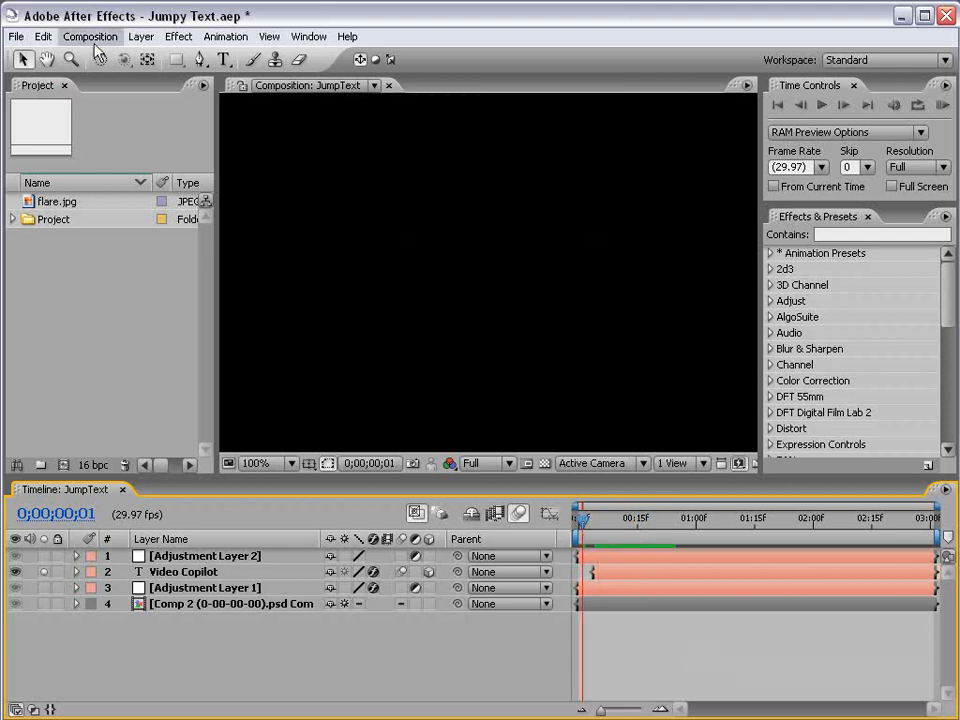
{"action": "left_click", "coordinate": [95, 57]}
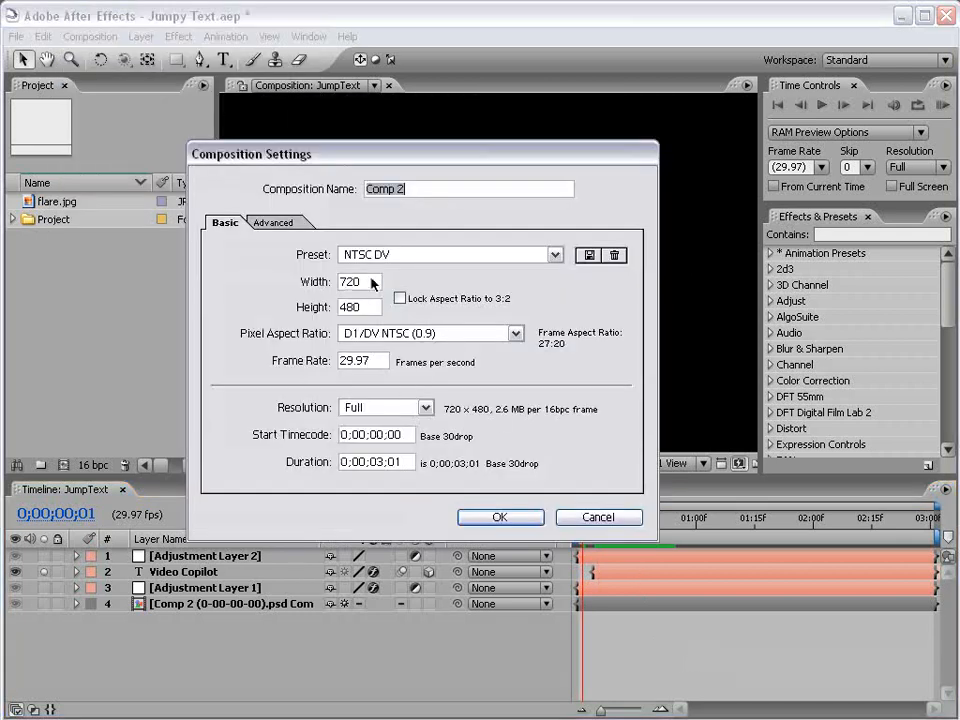
{"action": "left_click", "coordinate": [383, 462]}
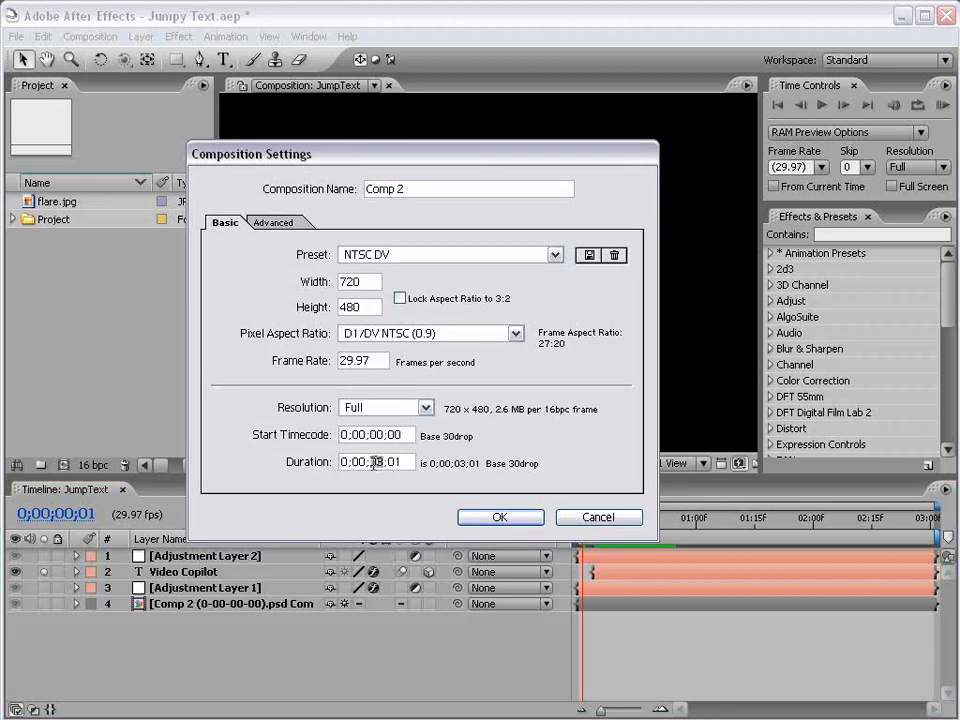
{"action": "key", "text": "BackSpace"}
{"action": "type", "text": "5"}
{"action": "left_click", "coordinate": [499, 516]}
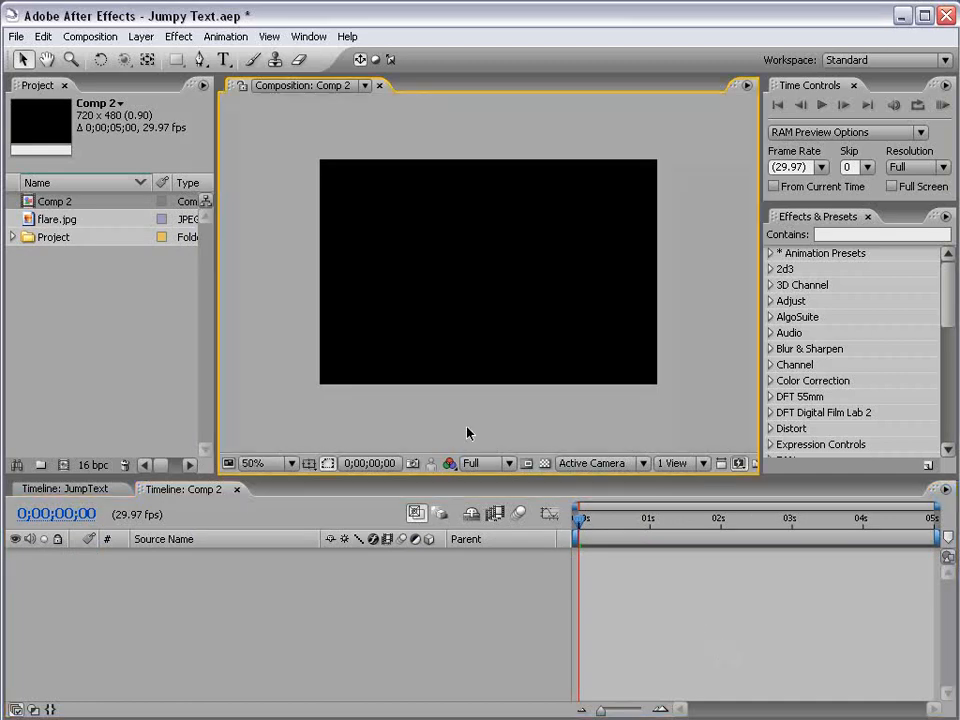
Step: Create a text layer reading VIDEO COPILOT in the new composition
{"action": "left_click", "coordinate": [224, 60]}
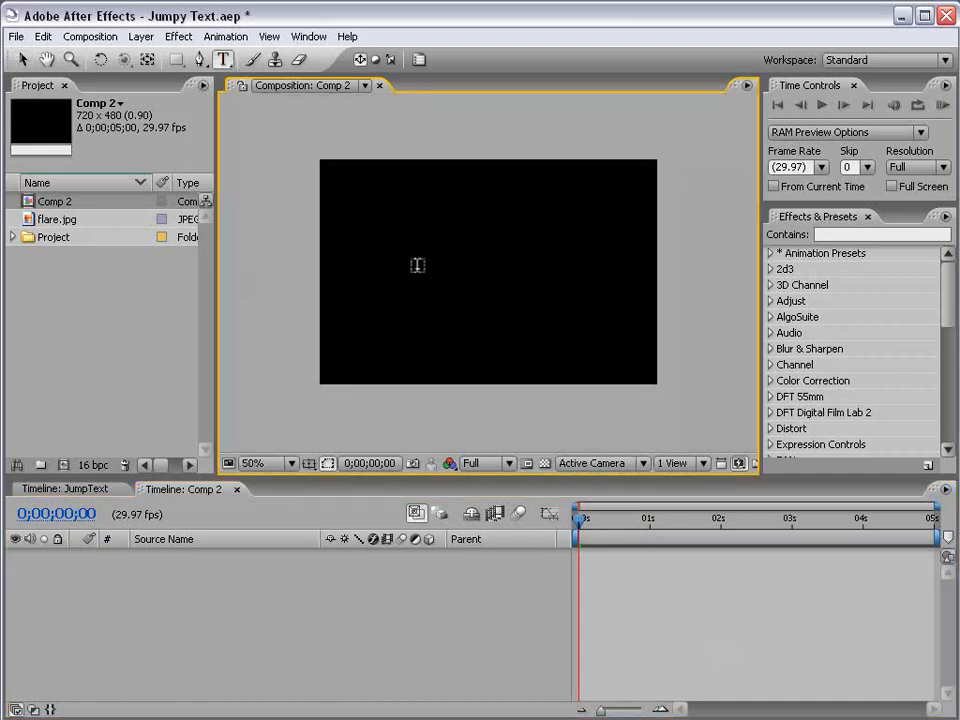
{"action": "left_click", "coordinate": [400, 268]}
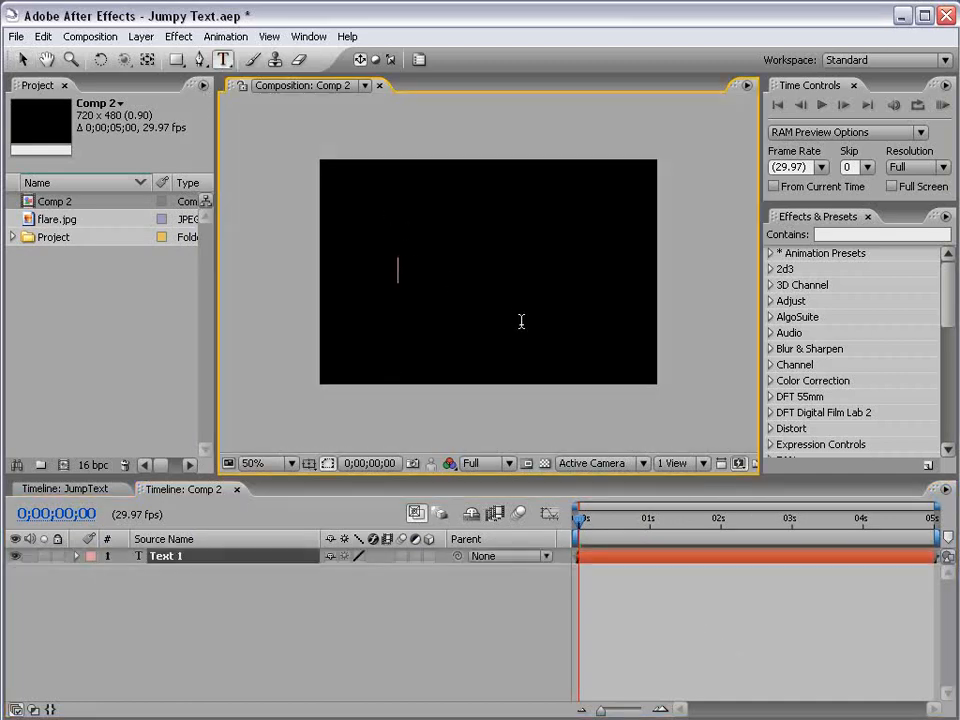
{"action": "type", "text": "VIDEO COPILOT"}
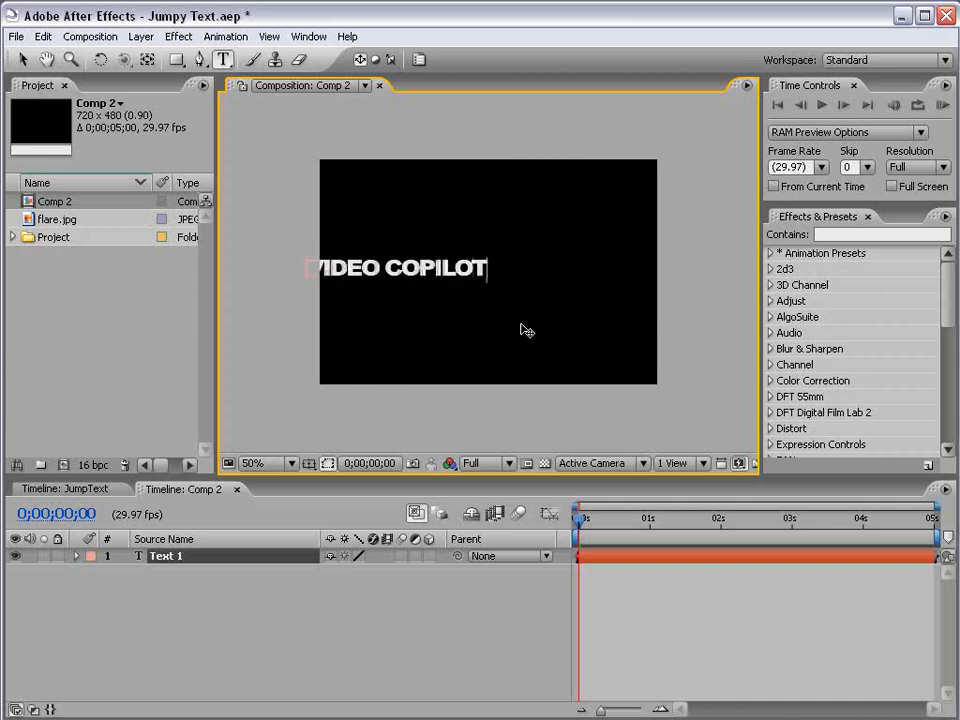
{"action": "left_click", "coordinate": [22, 59]}
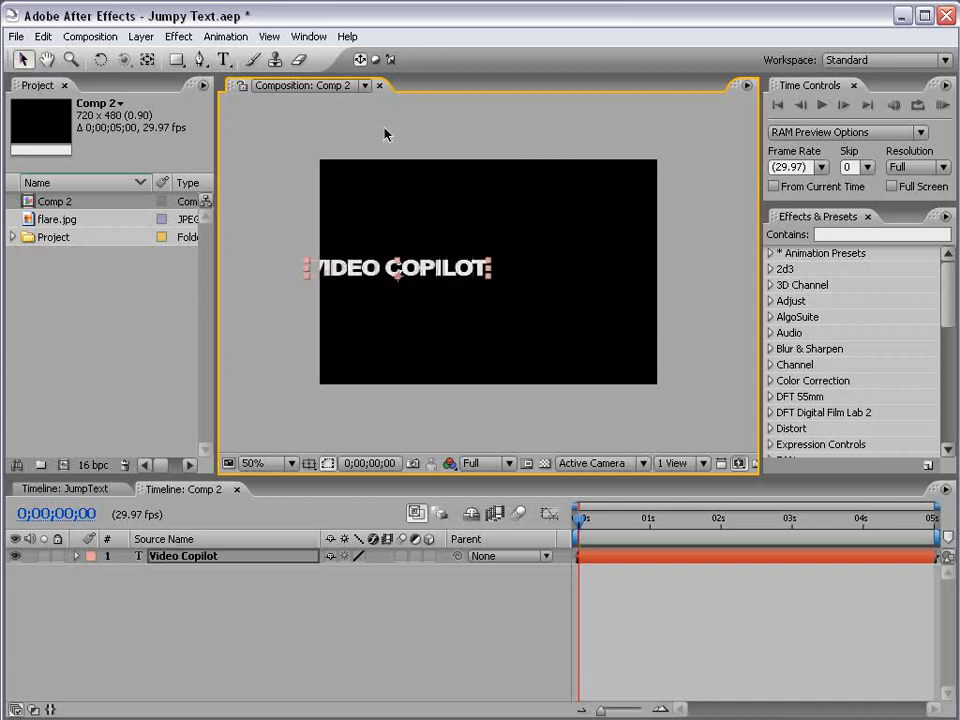
Step: Move the text to roughly the centre of the frame
{"action": "left_click", "coordinate": [386, 133]}
{"action": "left_click_drag", "start_coordinate": [447, 278], "coordinate": [522, 288]}
{"action": "key", "text": "period"}
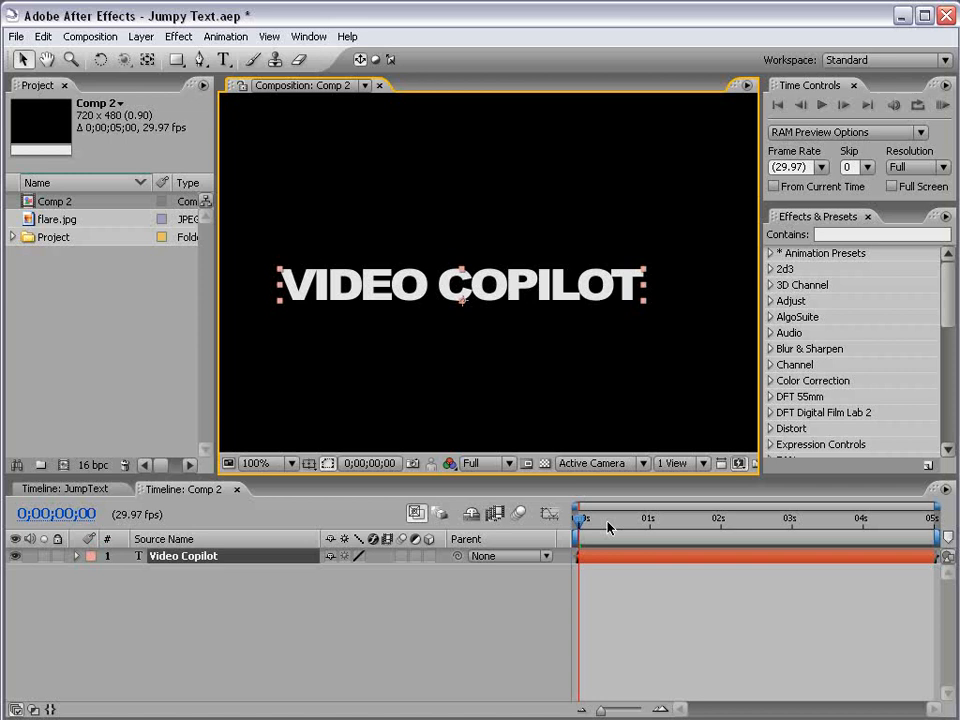
{"action": "left_click", "coordinate": [707, 596]}
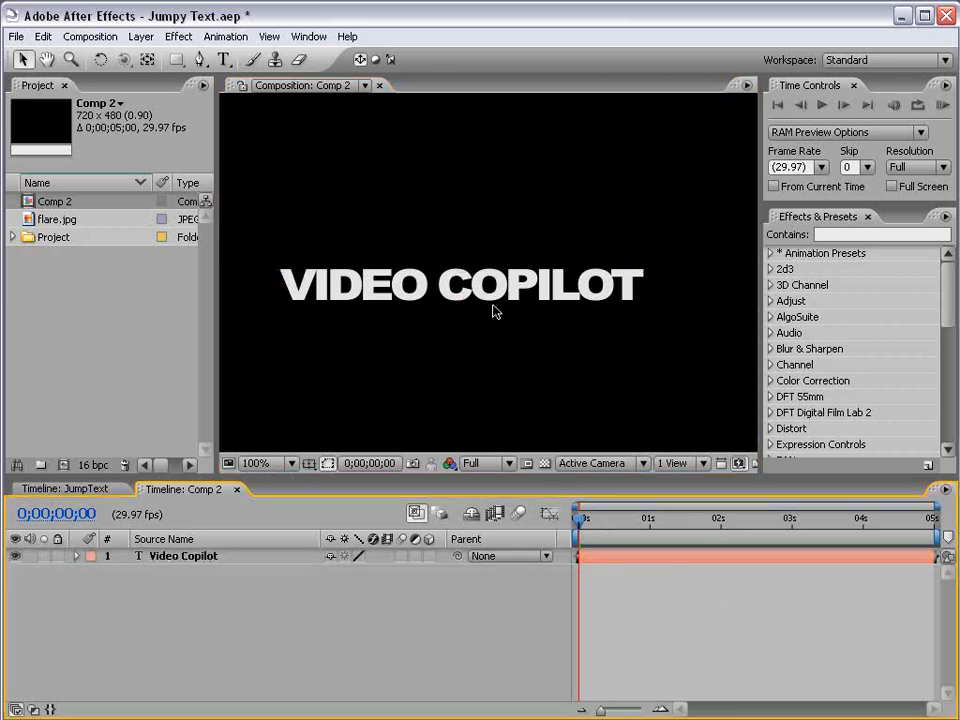
{"action": "key", "text": "comma"}
{"action": "left_click", "coordinate": [493, 281]}
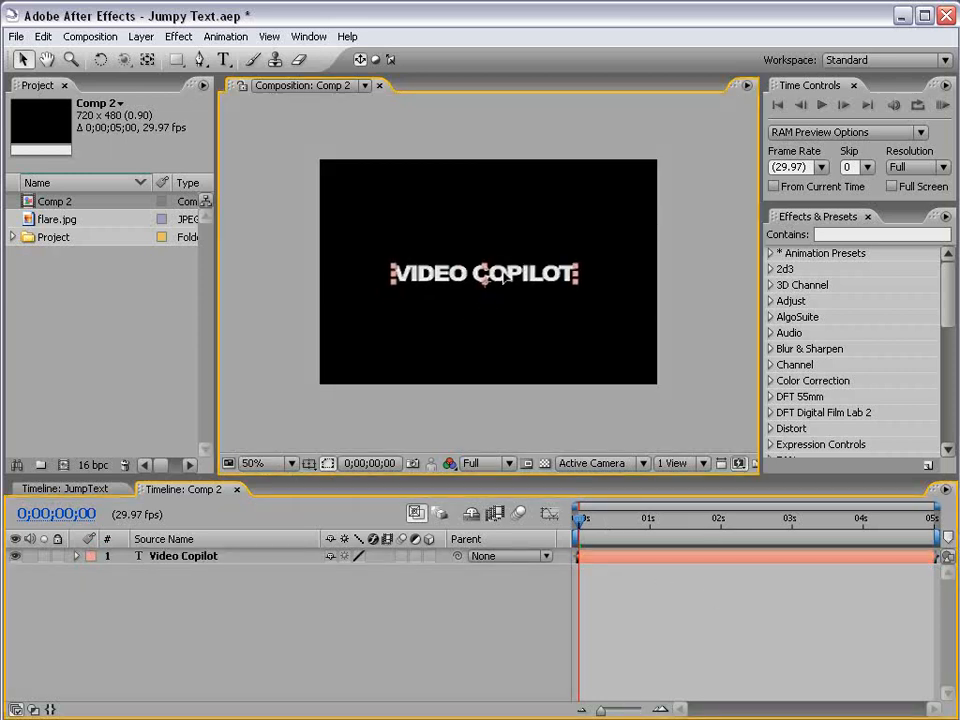
{"action": "key", "text": "period"}
{"action": "key", "text": "comma"}
{"action": "left_click", "coordinate": [490, 280]}
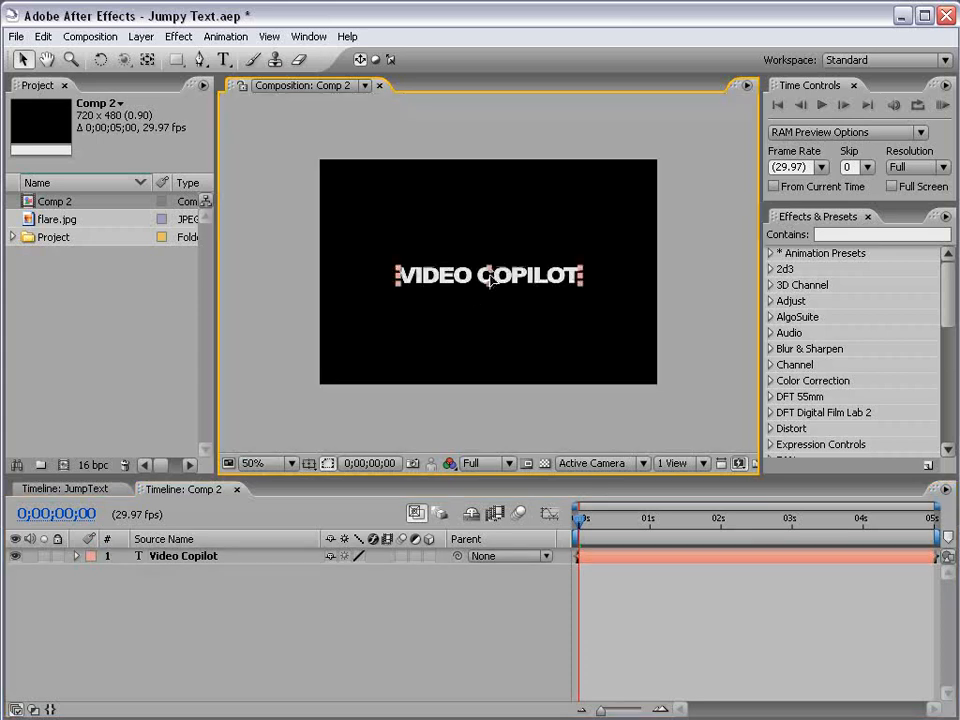
Step: Show the title-safe guides to check the text's placement
{"action": "key", "text": "Return"}
{"action": "key", "text": "apostrophe"}
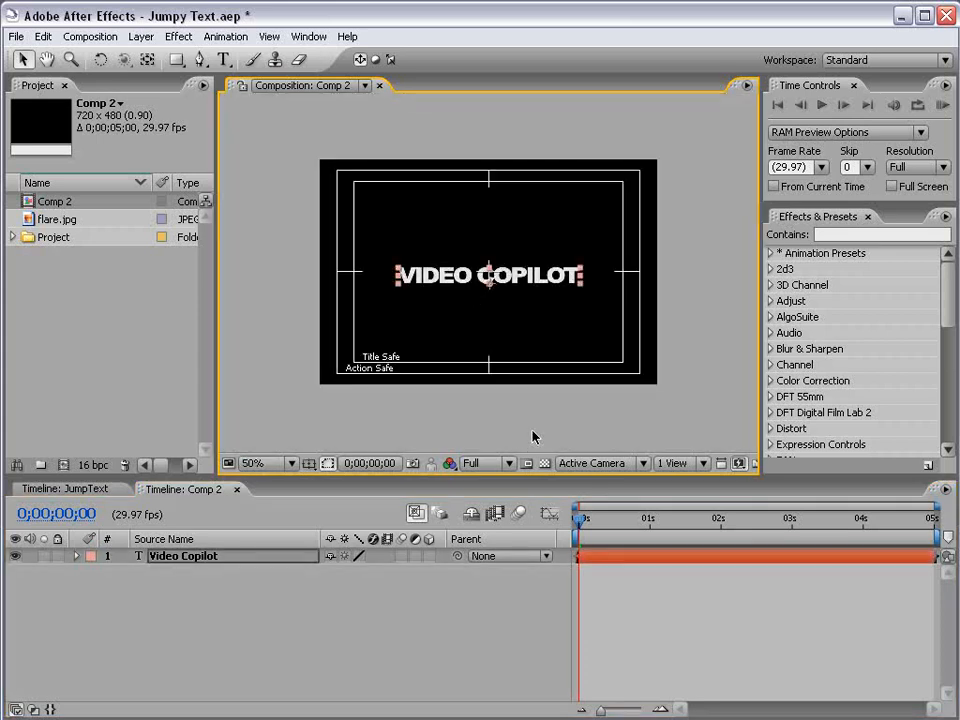
{"action": "key", "text": "period"}
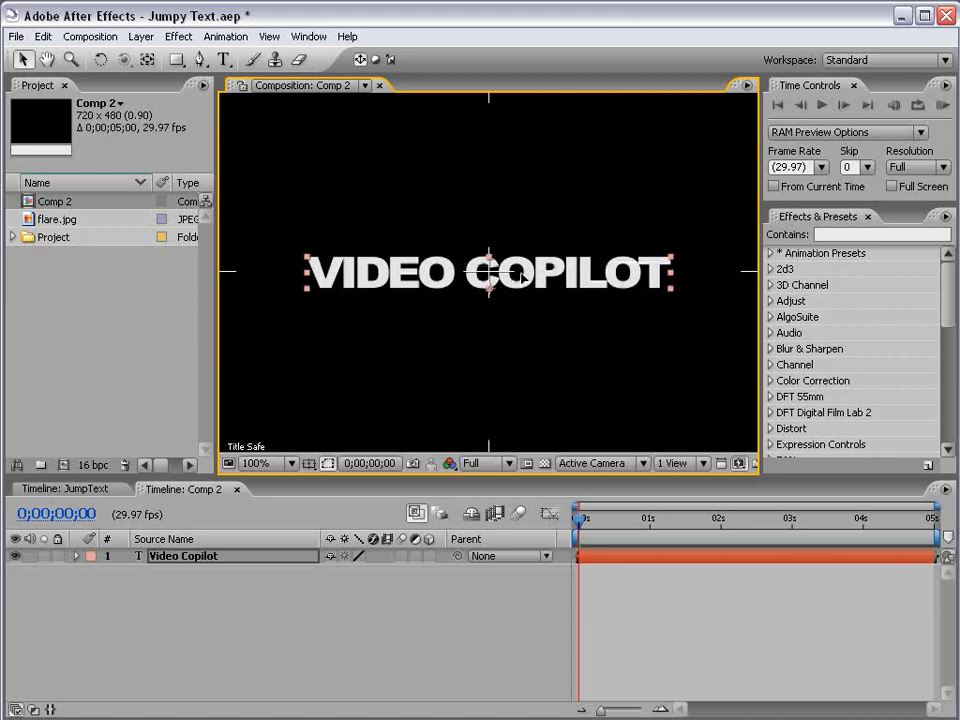
{"action": "left_click", "coordinate": [600, 560]}
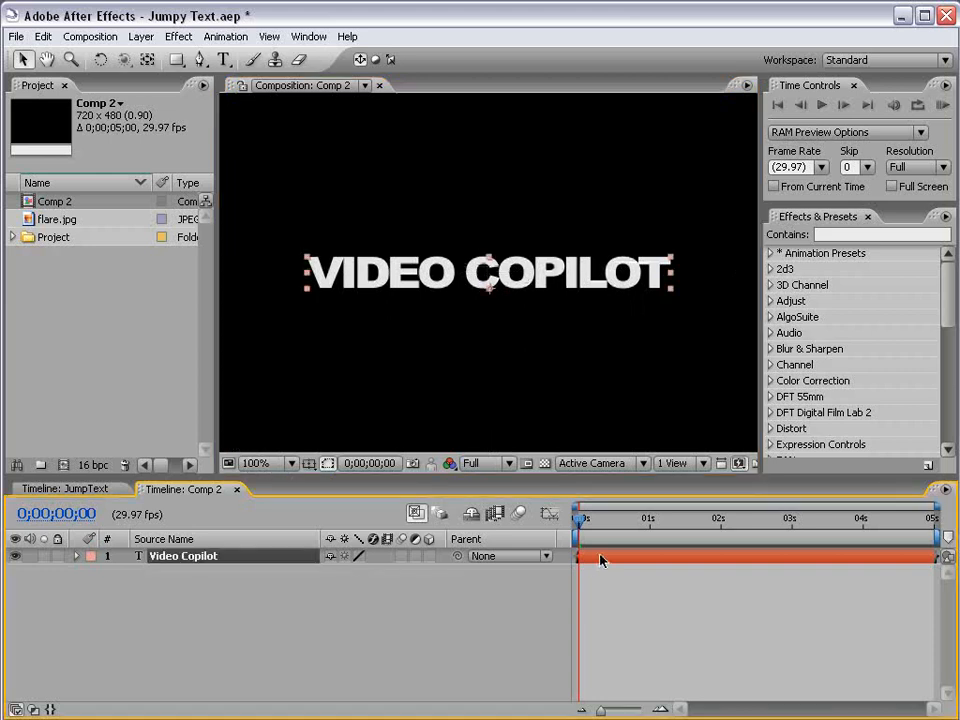
Step: Turn the text layer into a 3D layer and show its Position property
{"action": "left_click", "coordinate": [429, 556]}
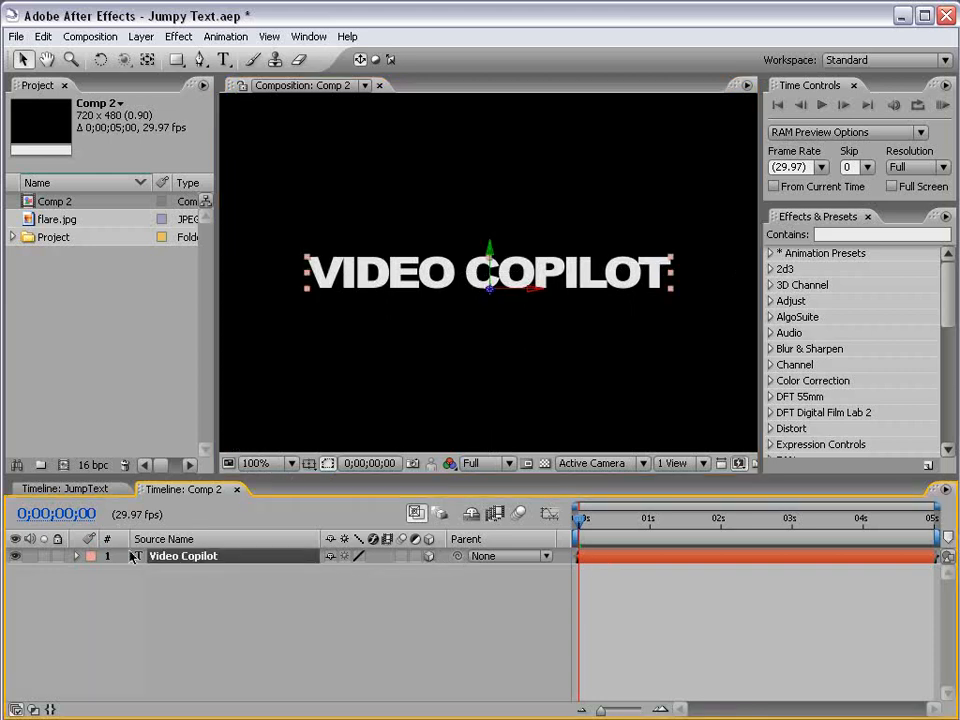
{"action": "key", "text": "p"}
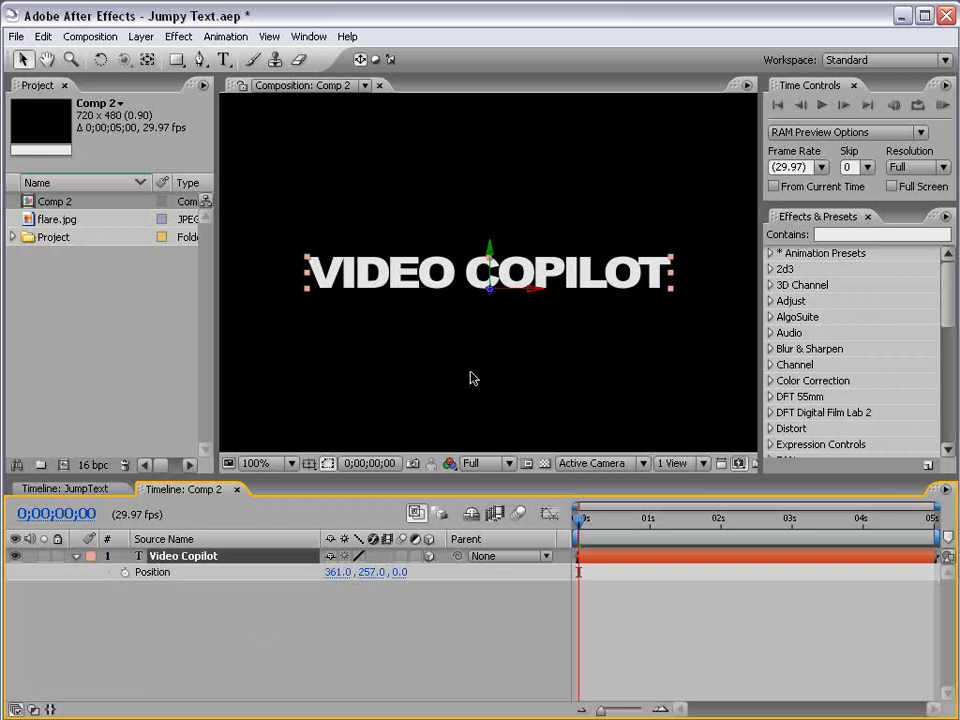
Step: Add the expression wiggle(5,200) to the text layer's Position
{"action": "left_click", "coordinate": [124, 573], "text": "alt"}
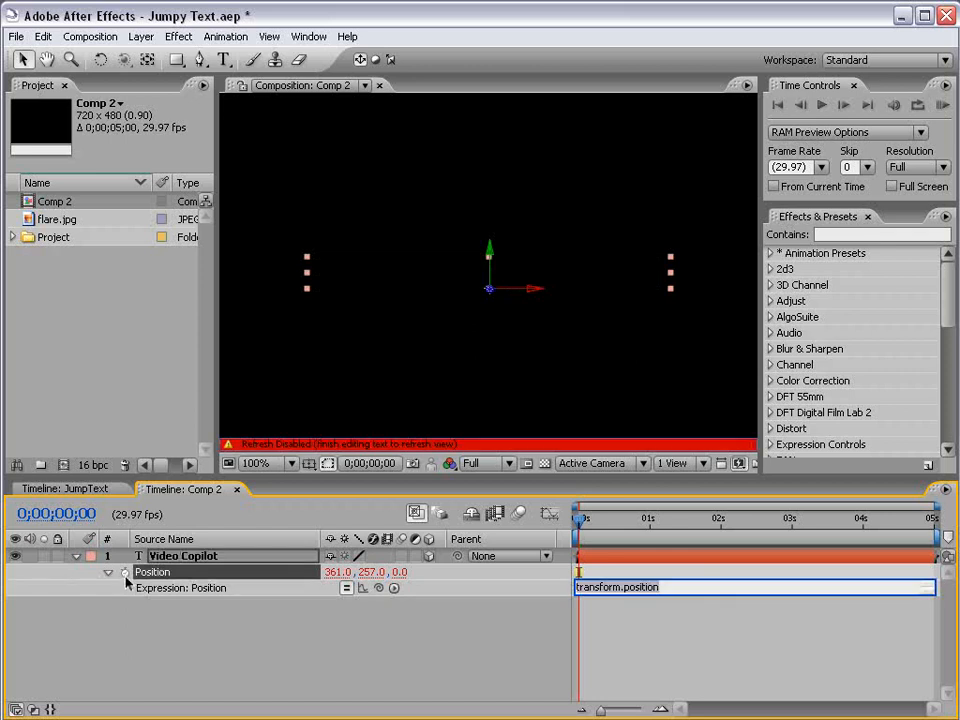
{"action": "left_click", "coordinate": [616, 644]}
{"action": "left_click", "coordinate": [653, 587]}
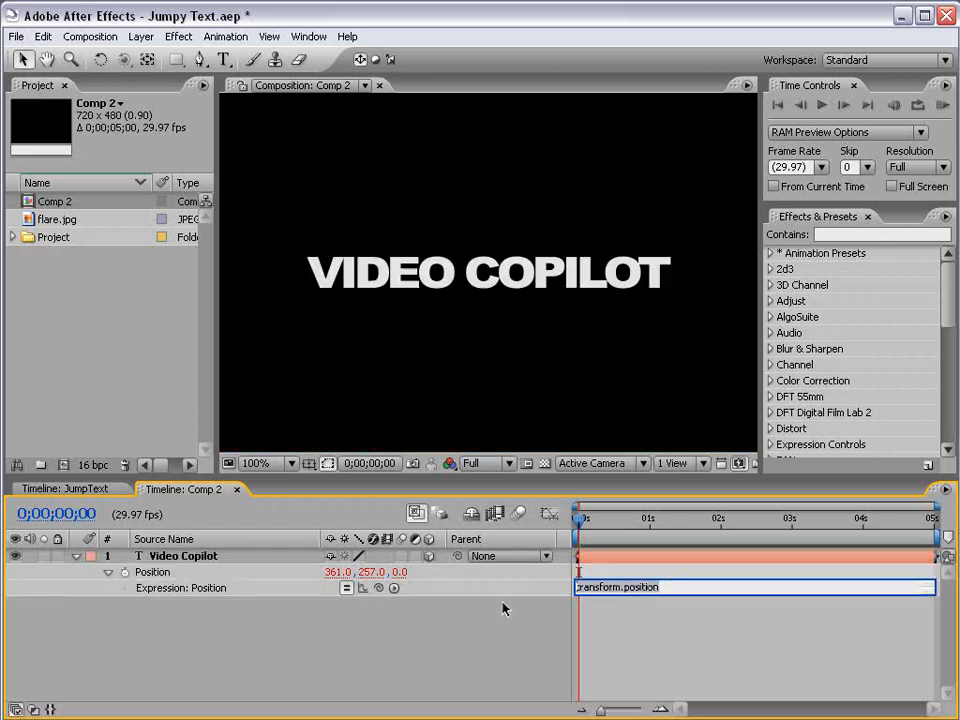
{"action": "type", "text": "wiggle("}
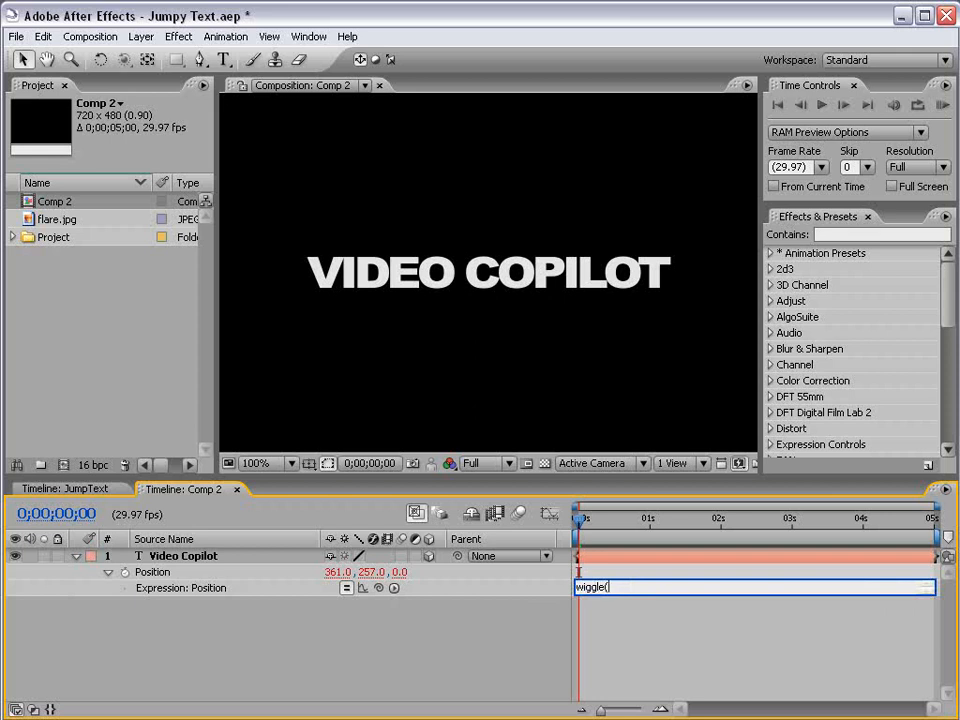
{"action": "type", "text": "5,200"}
{"action": "left_click", "coordinate": [624, 617]}
{"action": "scroll", "coordinate": [470, 303], "scroll_direction": "down", "scroll_amount": 2}
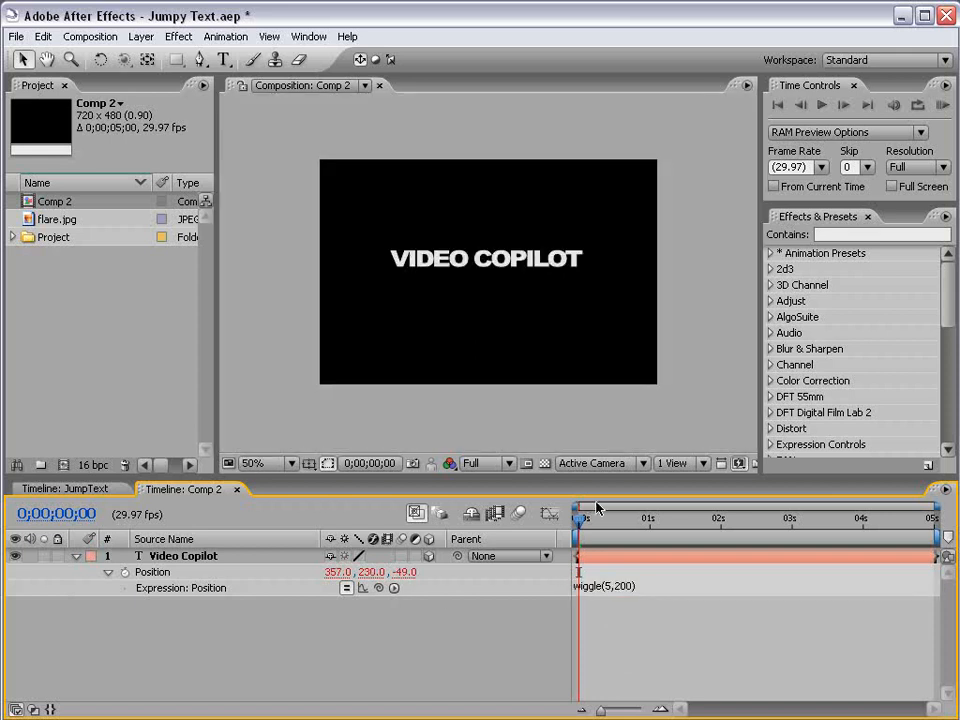
Step: Preview the wiggling text animation
{"action": "left_click_drag", "start_coordinate": [579, 516], "coordinate": [622, 522]}
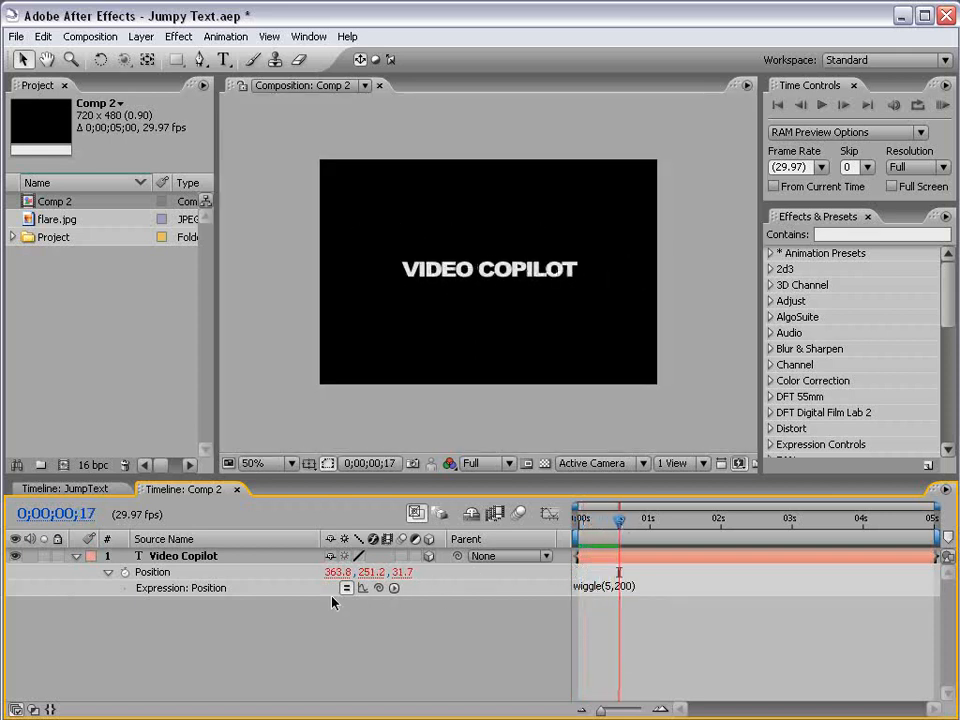
{"action": "key", "text": "KP_0"}
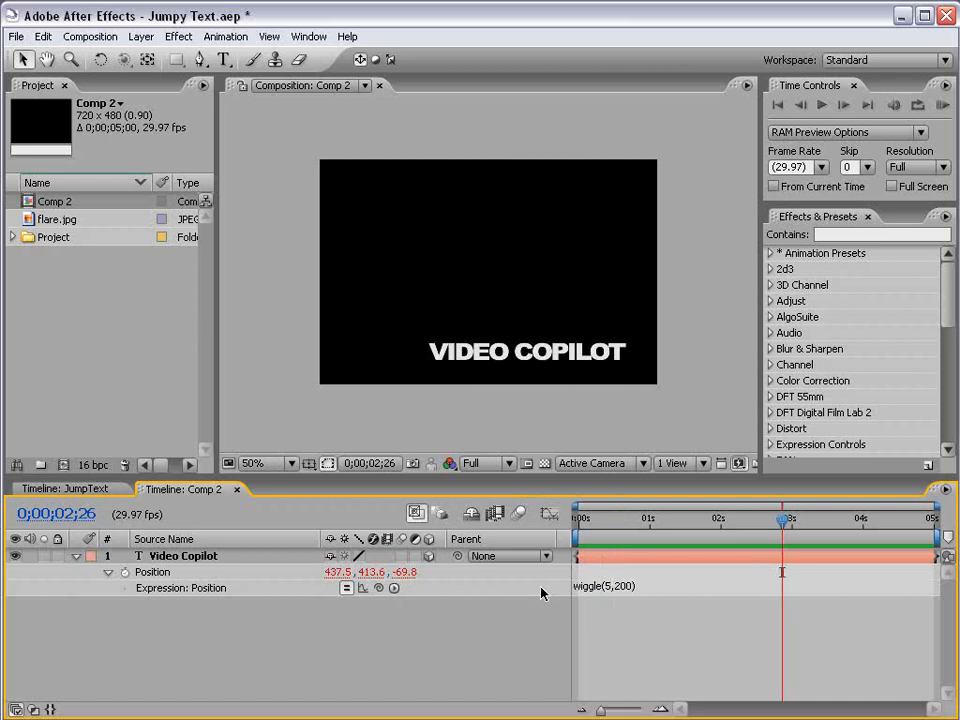
Step: Remove the wiggle expression from the Position property
{"action": "left_click", "coordinate": [611, 588]}
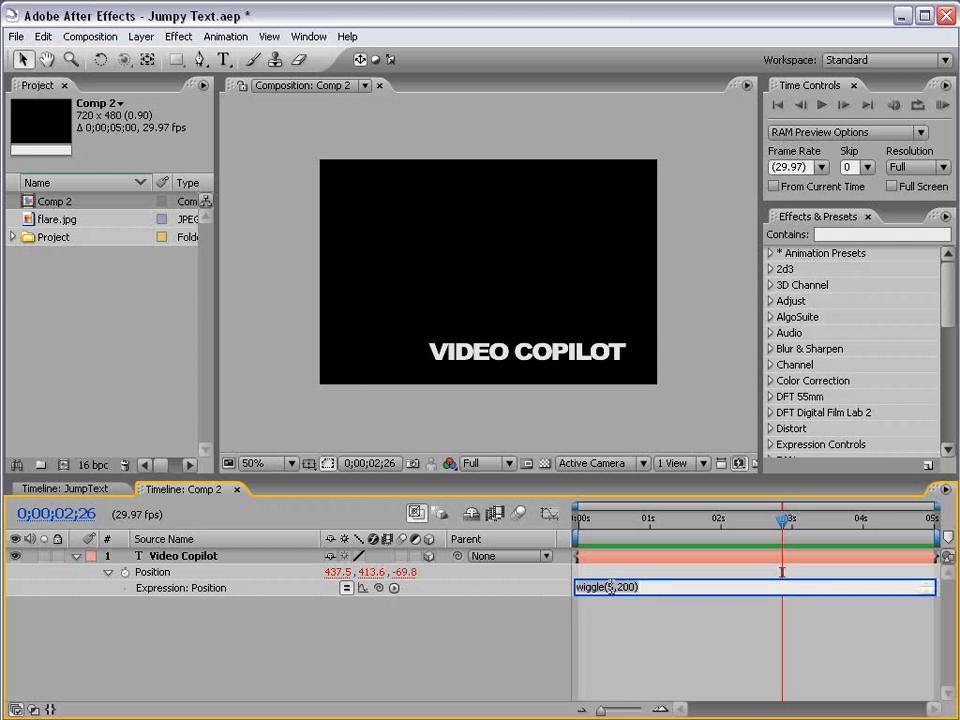
{"action": "key", "text": "KP_Enter"}
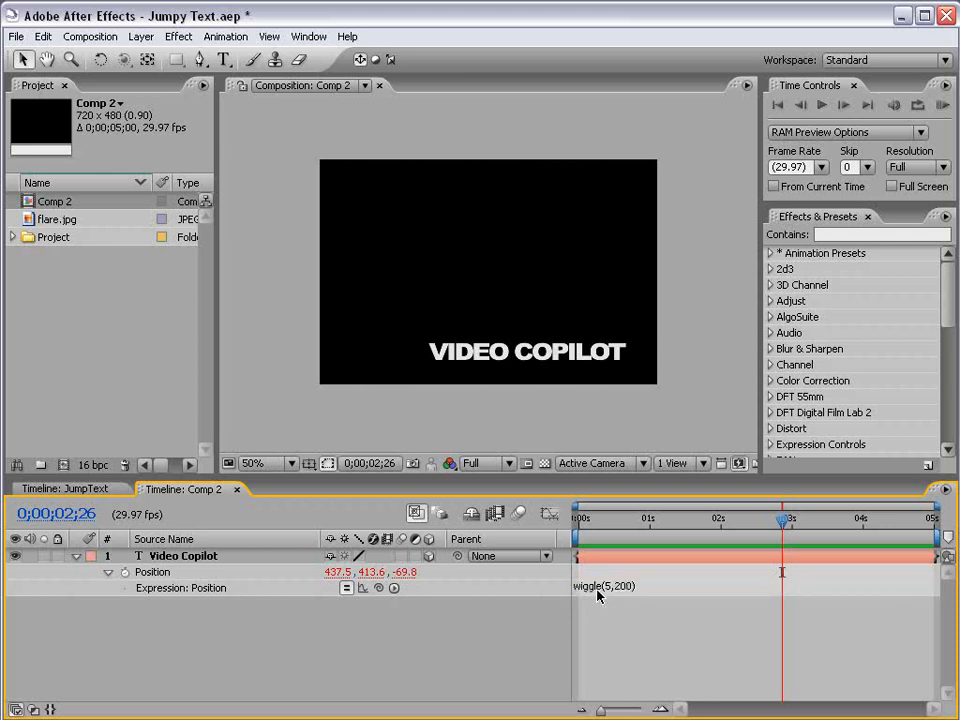
{"action": "left_click", "coordinate": [597, 588]}
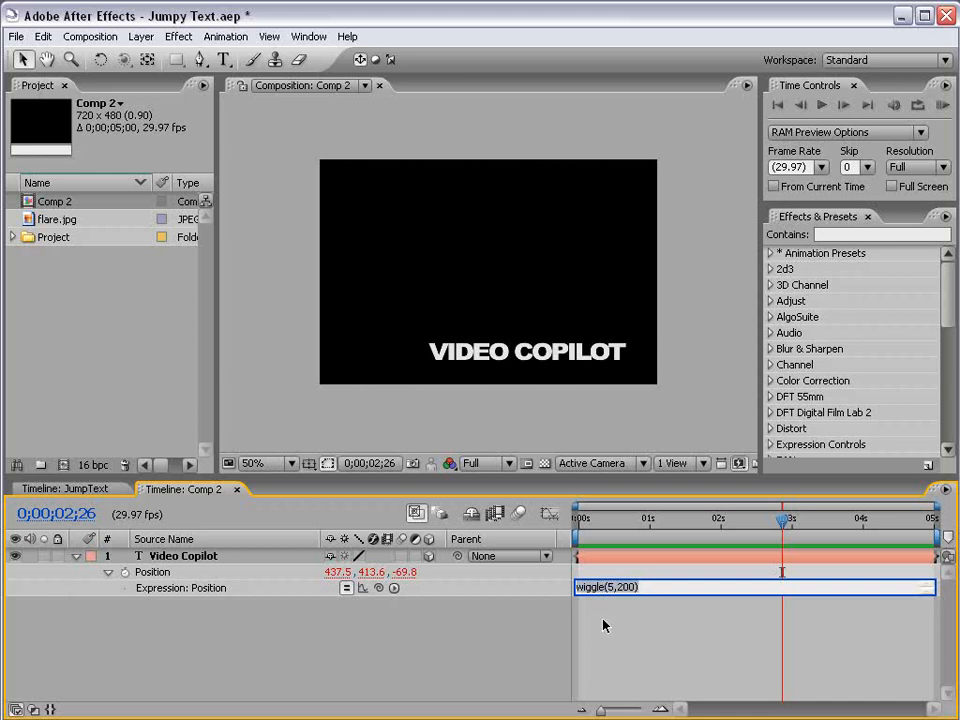
{"action": "key", "text": "Delete"}
{"action": "key", "text": "KP_Enter"}
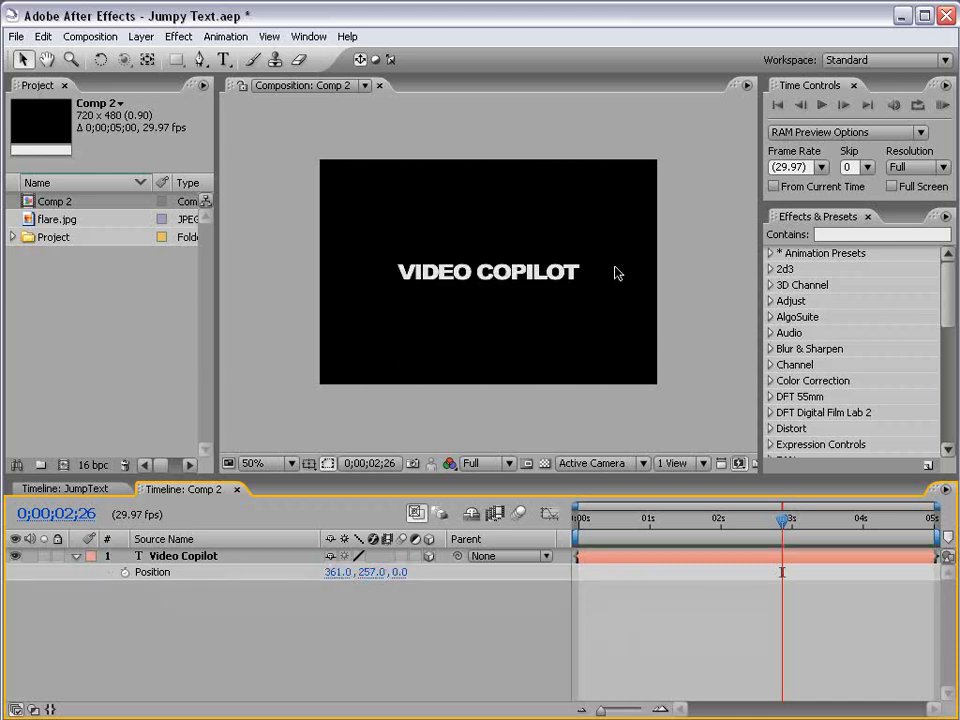
Step: Apply the Separate XYZ Position animation preset to the text layer and widen the effect controls
{"action": "left_click", "coordinate": [827, 234]}
{"action": "type", "text": "separ"}
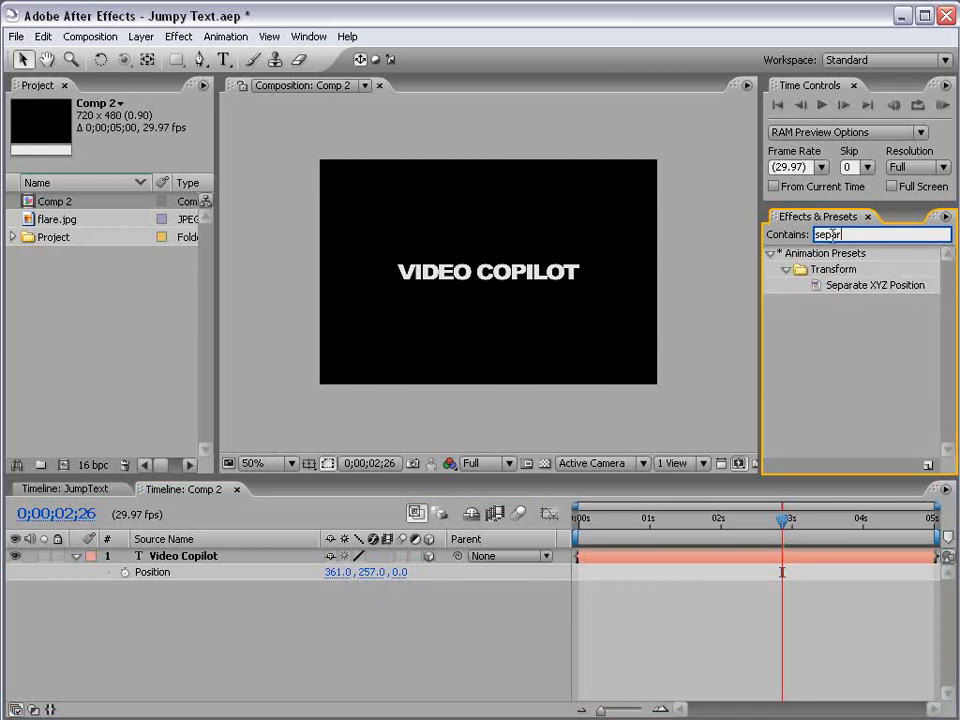
{"action": "left_click", "coordinate": [846, 289]}
{"action": "left_click_drag", "start_coordinate": [846, 289], "coordinate": [186, 562]}
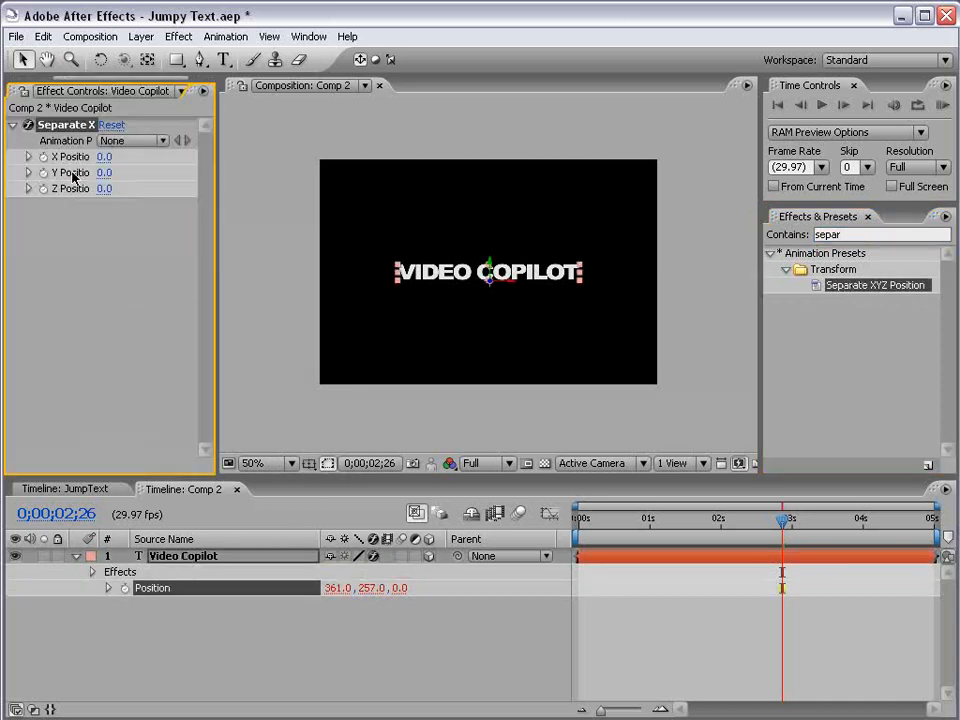
{"action": "left_click_drag", "start_coordinate": [222, 163], "coordinate": [286, 164]}
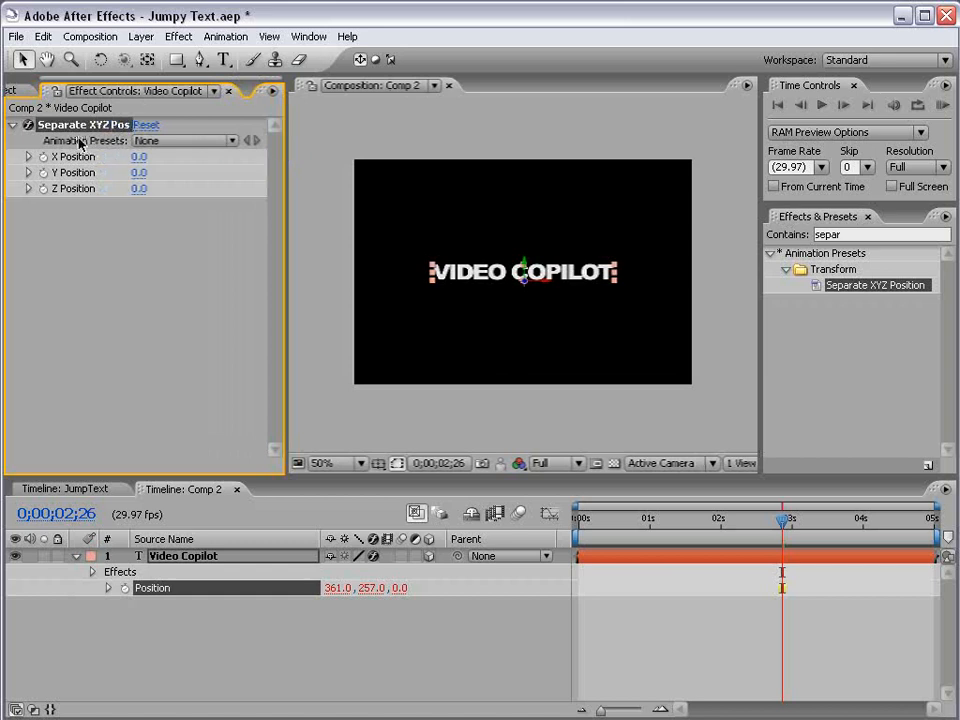
{"action": "left_click", "coordinate": [174, 611]}
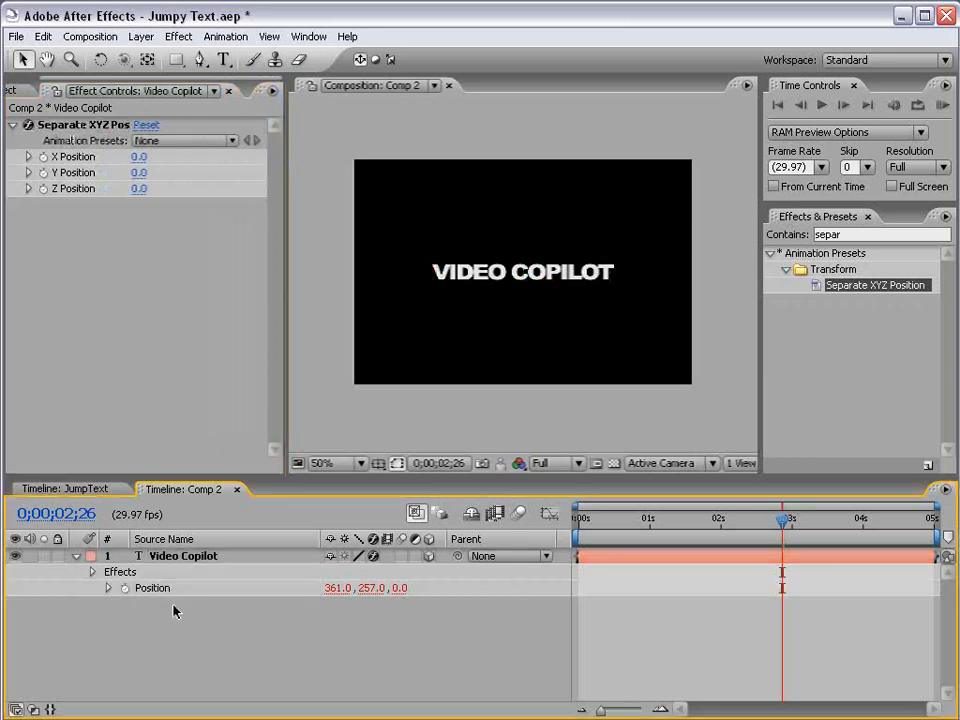
Step: Expand the Position expression added by the preset, hide the Parent column, and inspect the expression text
{"action": "left_click", "coordinate": [107, 588]}
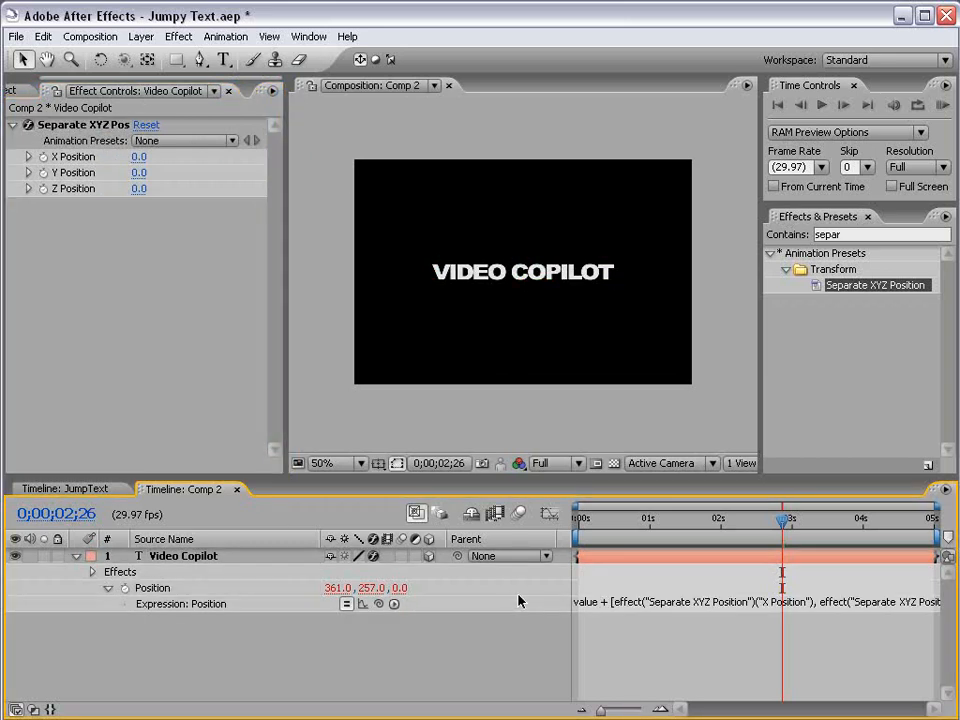
{"action": "right_click", "coordinate": [505, 540]}
{"action": "left_click", "coordinate": [530, 551]}
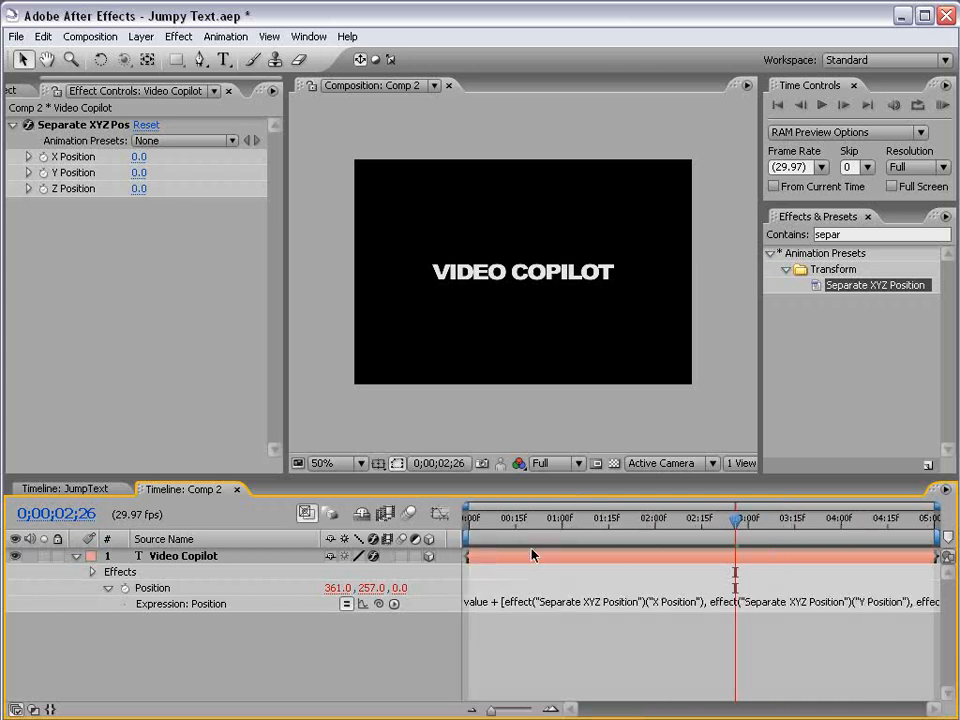
{"action": "left_click", "coordinate": [491, 605]}
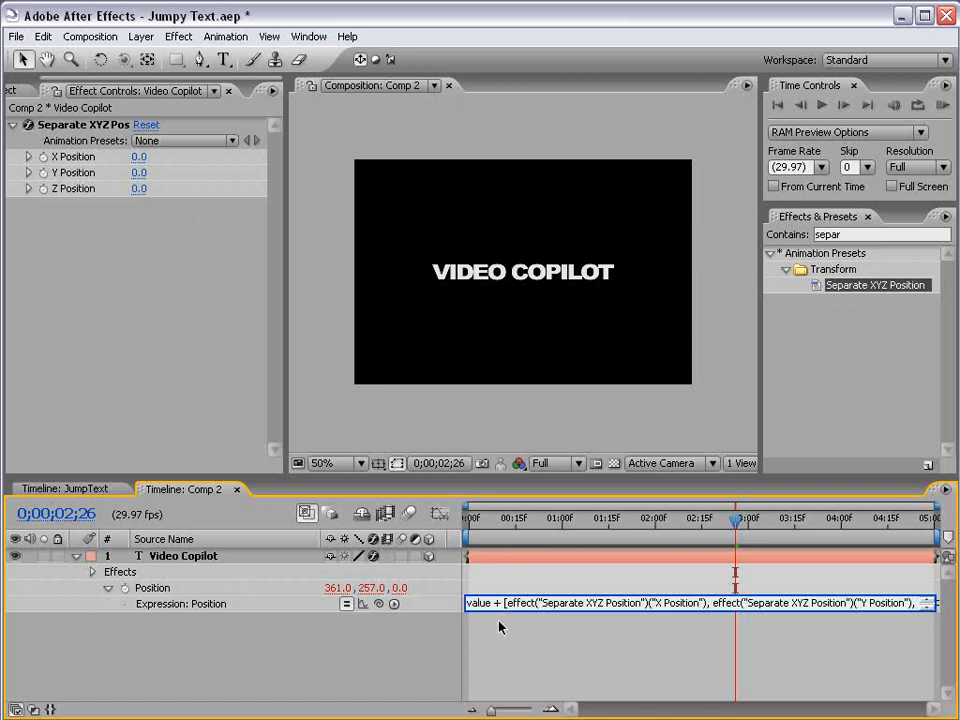
{"action": "left_click", "coordinate": [234, 607]}
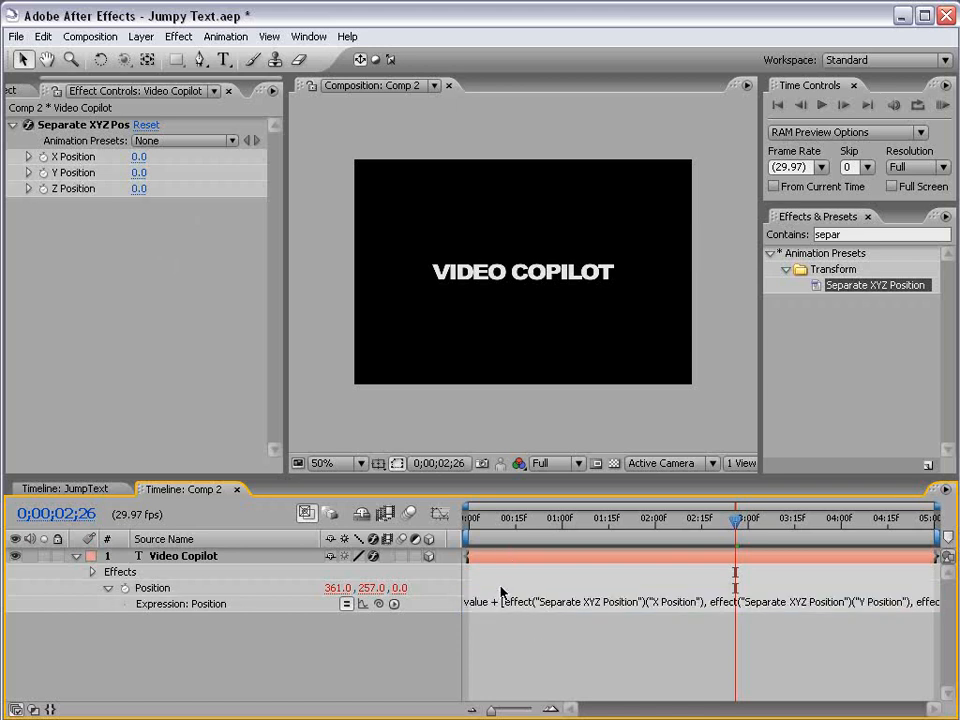
{"action": "left_click", "coordinate": [527, 601]}
{"action": "left_click", "coordinate": [200, 173]}
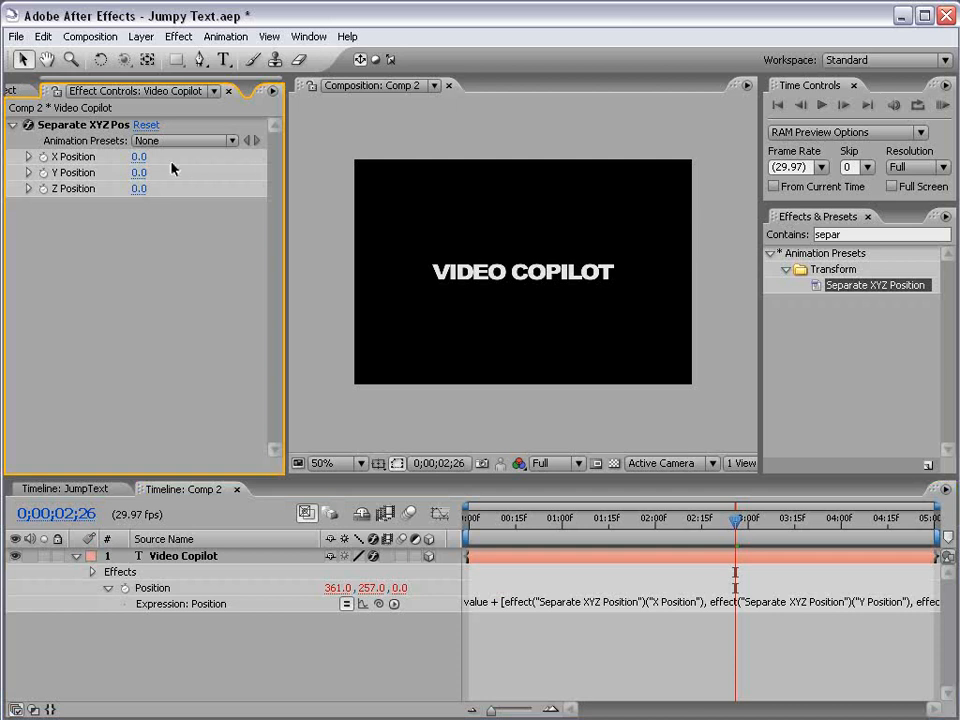
{"action": "mouse_move", "coordinate": [138, 172]}
{"action": "left_mouse_down"}
{"action": "mouse_move", "coordinate": [150, 172]}
{"action": "mouse_move", "coordinate": [136, 172]}
{"action": "mouse_move", "coordinate": [146, 188]}
{"action": "mouse_move", "coordinate": [175, 184]}
{"action": "mouse_move", "coordinate": [126, 184]}
{"action": "left_mouse_up"}
{"action": "key", "text": "ctrl+z"}
{"action": "key", "text": "ctrl+z"}
Step: Add an expression to the Separate XYZ Position effect's Y Position reading wiggle(5,200)
{"action": "left_click", "coordinate": [43, 172], "text": "alt"}
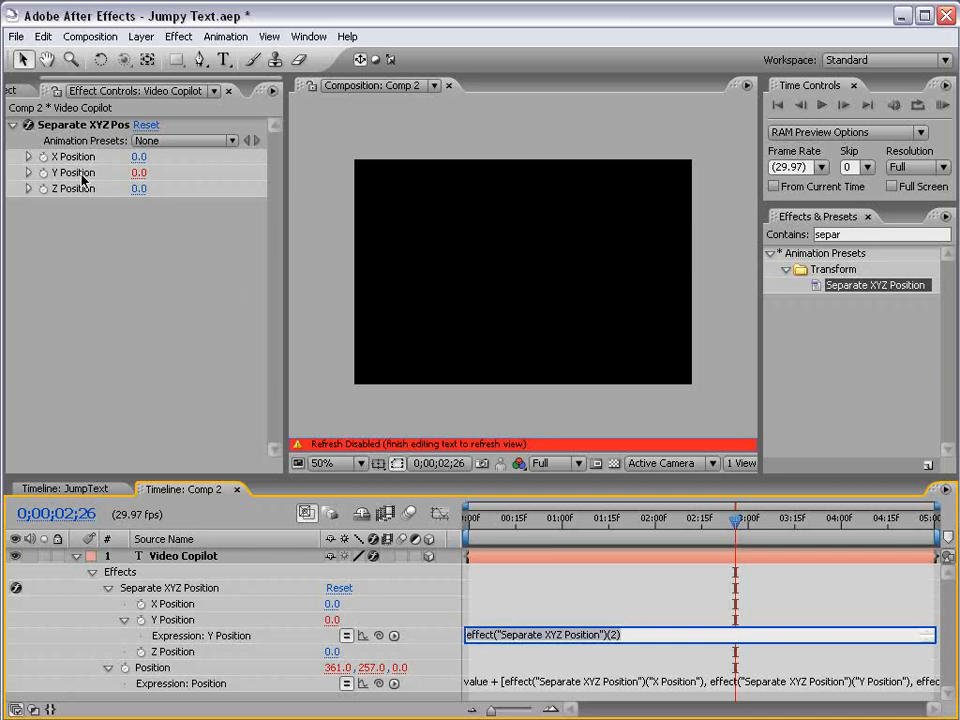
{"action": "key", "text": "BackSpace"}
{"action": "type", "text": "wig"}
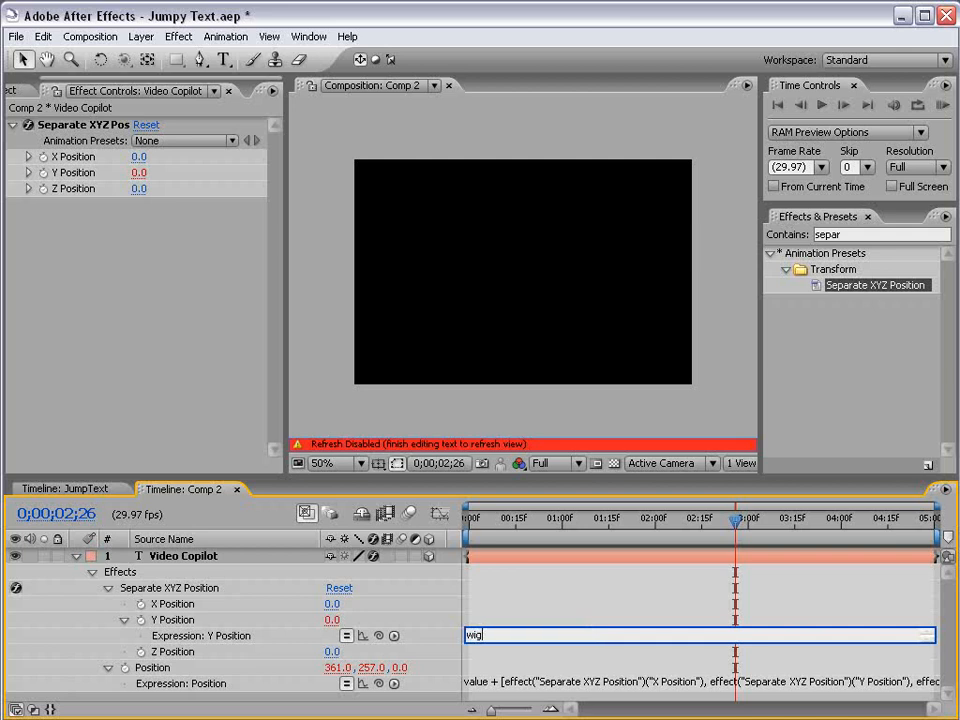
{"action": "type", "text": "gle(5,200"}
{"action": "left_click", "coordinate": [530, 608]}
Step: Enable motion blur for the text layer and the composition, and preview the wiggle near 0;00;00;11
{"action": "left_click_drag", "start_coordinate": [470, 520], "coordinate": [504, 520]}
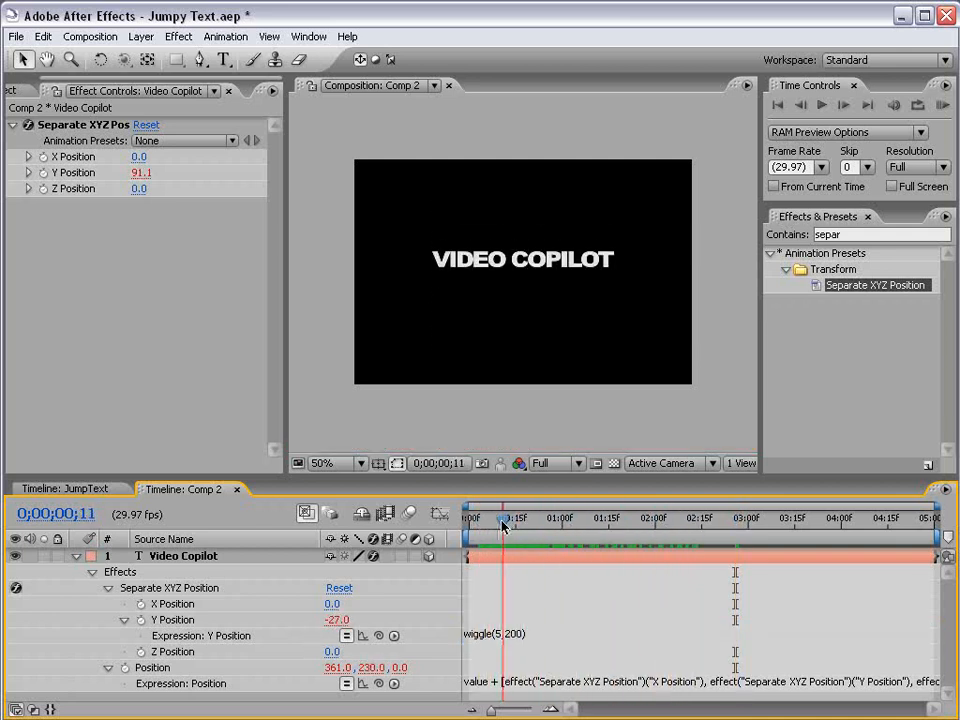
{"action": "left_click", "coordinate": [409, 513]}
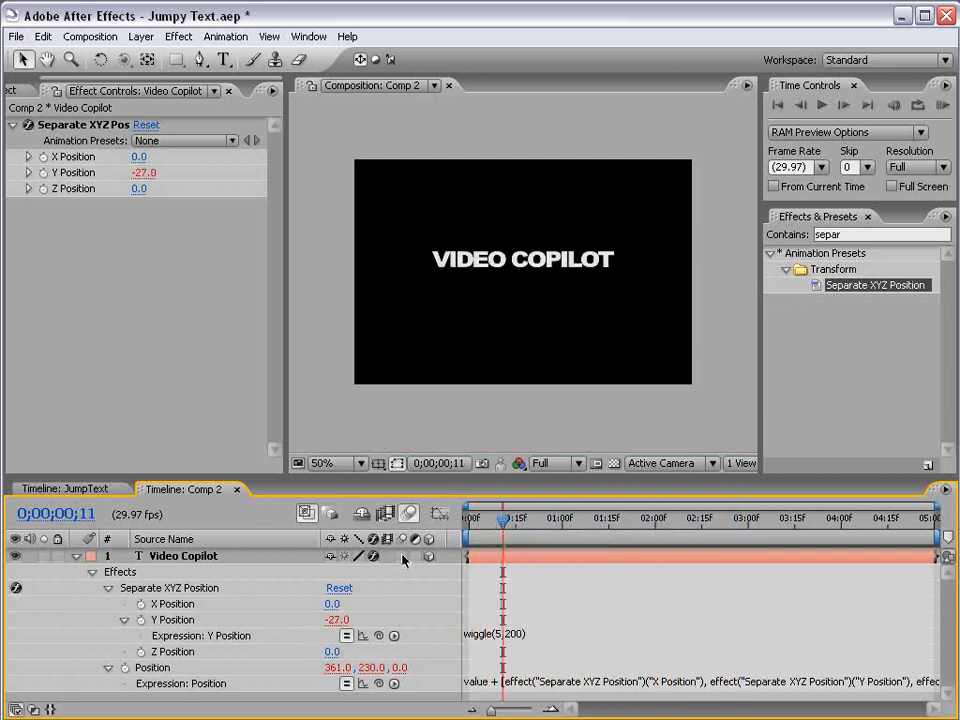
{"action": "left_click", "coordinate": [401, 556]}
{"action": "key", "text": "KP_0"}
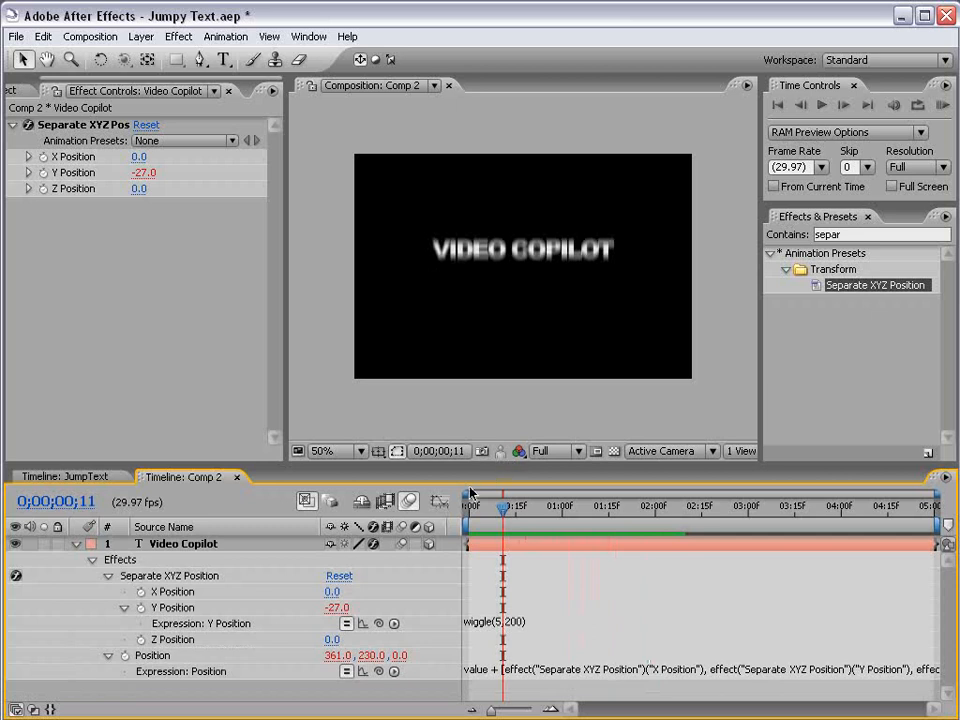
Step: Enlarge the timeline panel so the Y Position expression has more room
{"action": "left_click", "coordinate": [498, 621]}
{"action": "left_click", "coordinate": [488, 527]}
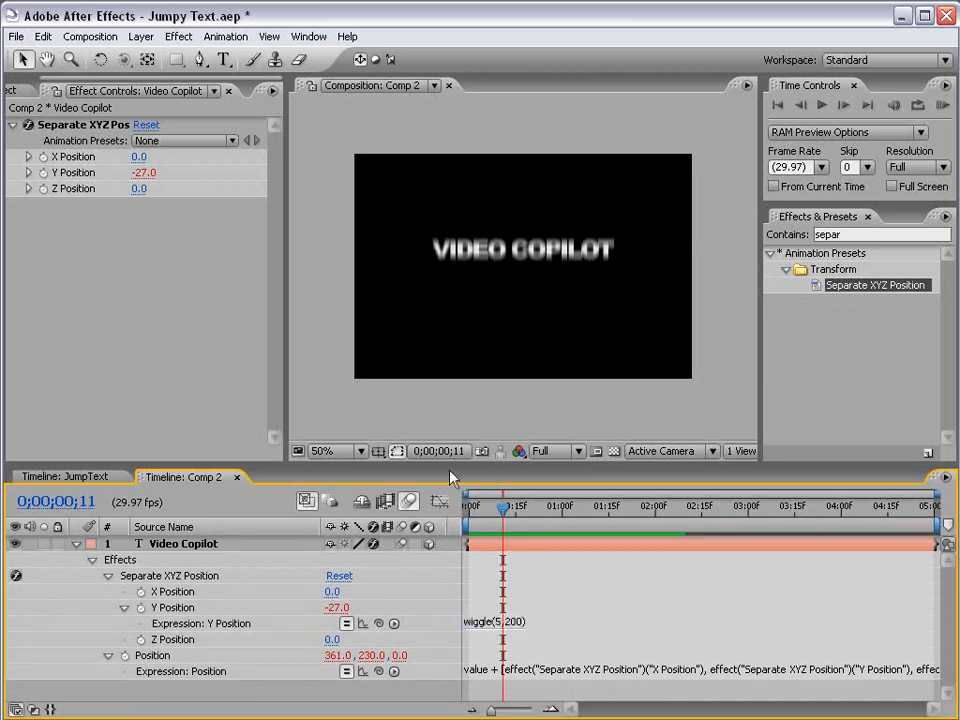
{"action": "left_click_drag", "start_coordinate": [450, 478], "coordinate": [448, 425]}
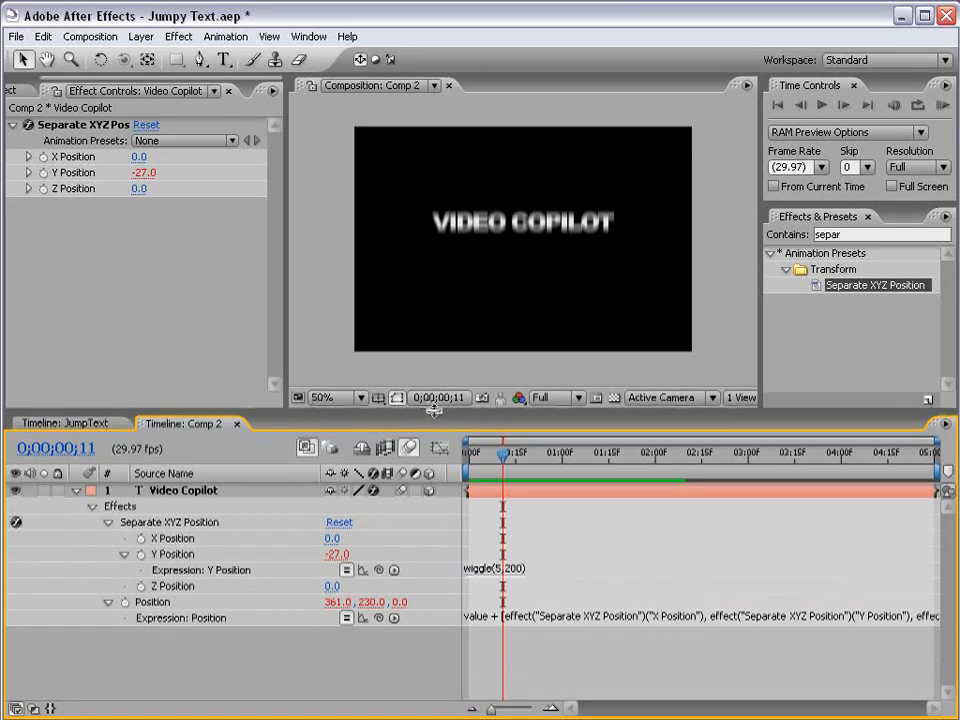
{"action": "left_click", "coordinate": [508, 570]}
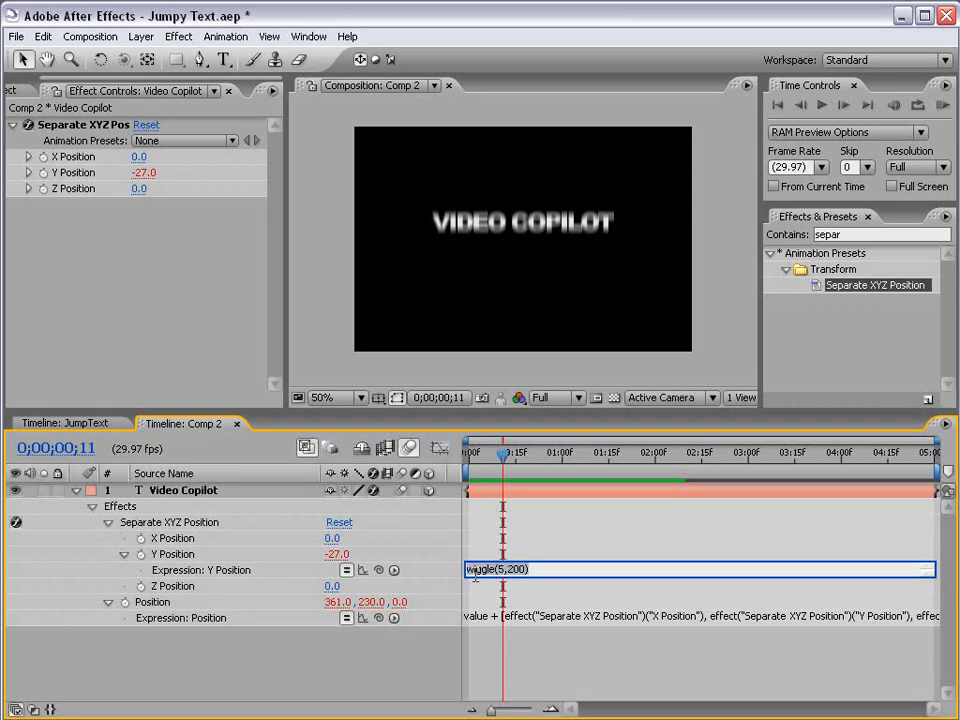
{"action": "left_click", "coordinate": [503, 492]}
Step: Add a Slider Control expression control to the text layer and rename it amount
{"action": "left_click", "coordinate": [180, 37]}
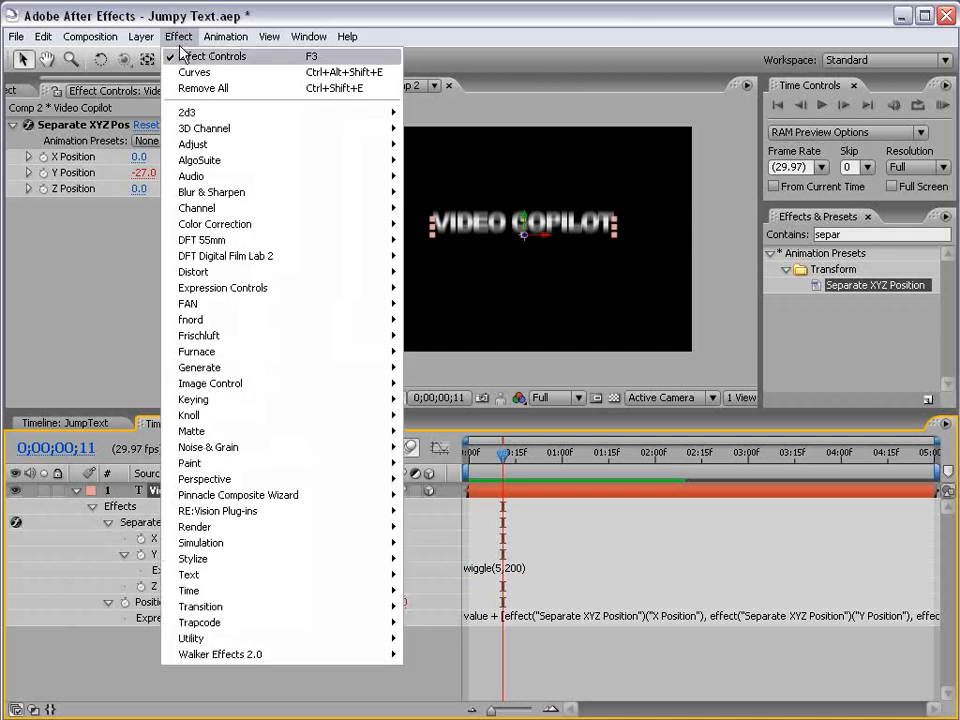
{"action": "mouse_move", "coordinate": [228, 290]}
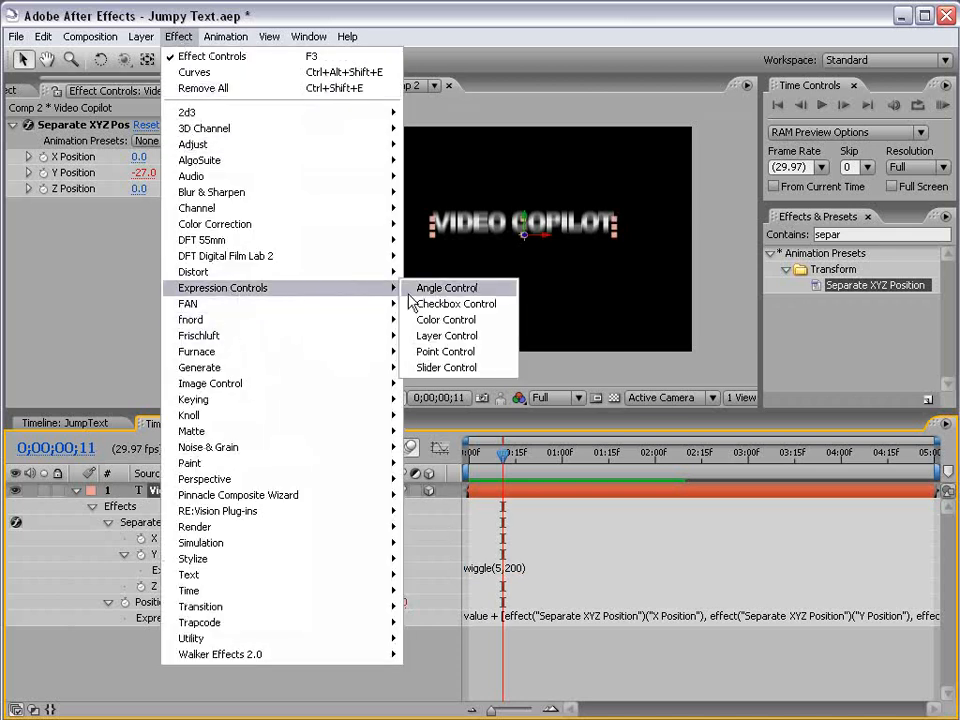
{"action": "left_click", "coordinate": [446, 367]}
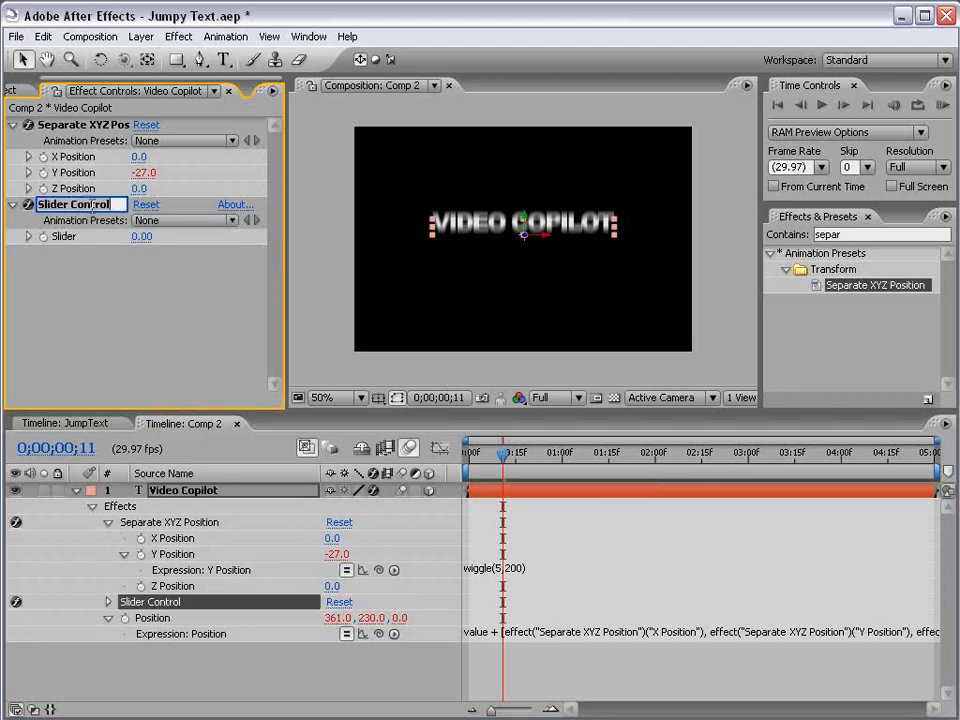
{"action": "key", "text": "Return"}
{"action": "type", "text": "amount"}
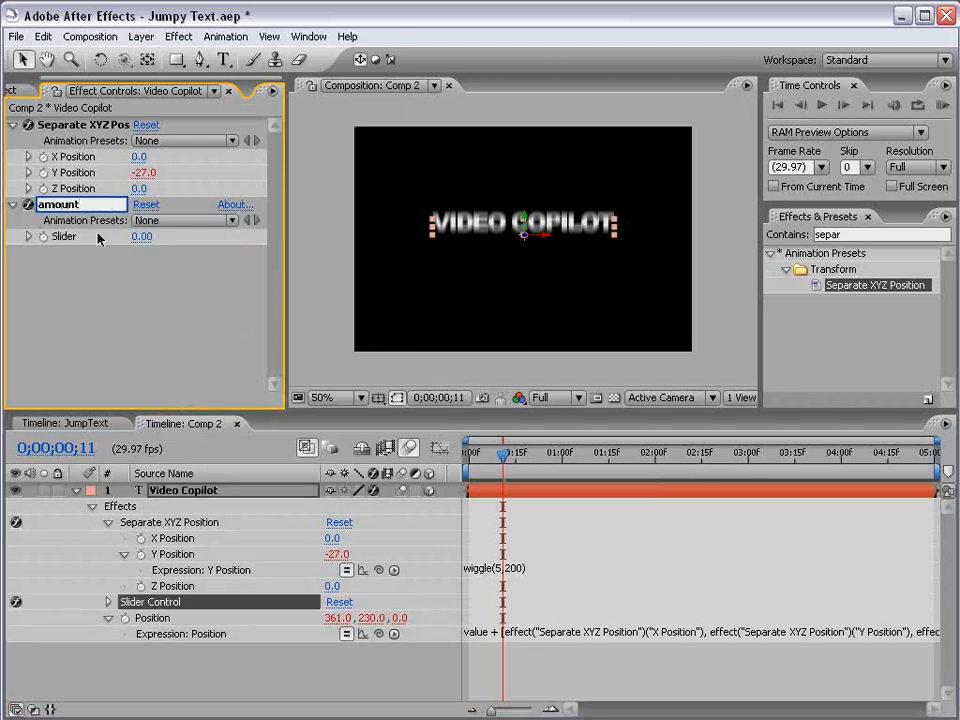
{"action": "left_click", "coordinate": [527, 563]}
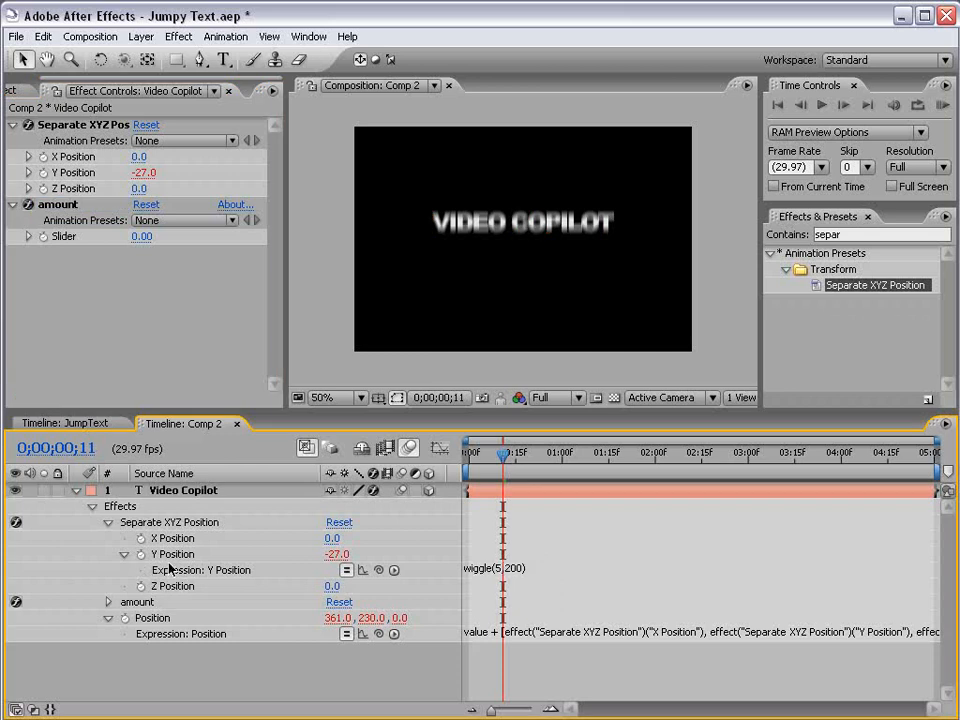
Step: Add a first line to the Y Position expression setting amount to the amount slider's value
{"action": "left_click", "coordinate": [466, 569]}
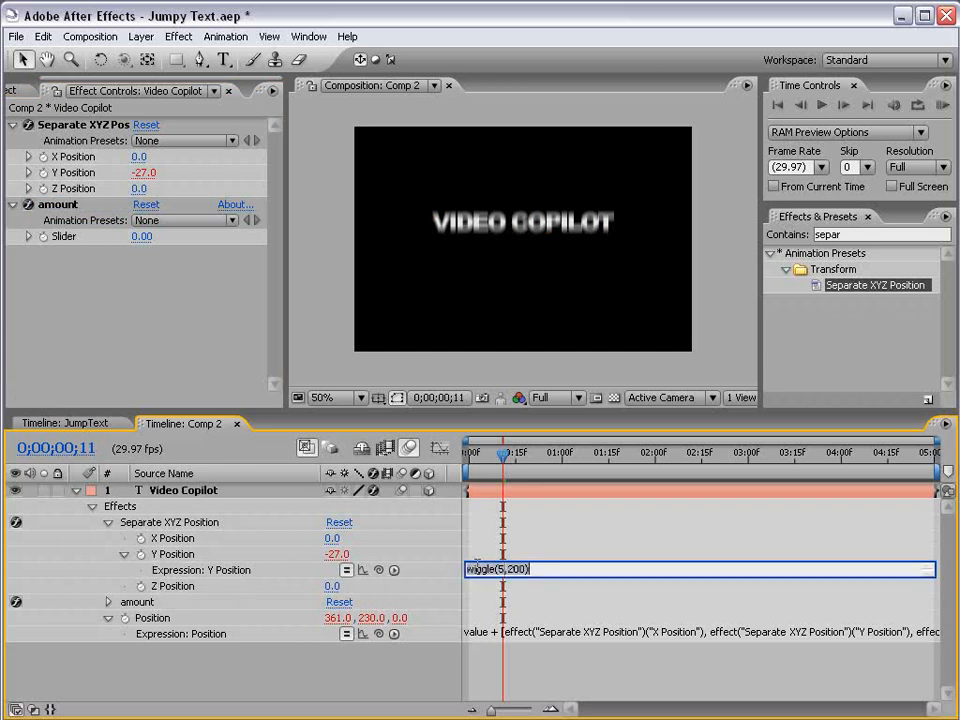
{"action": "left_click_drag", "start_coordinate": [478, 577], "coordinate": [480, 615]}
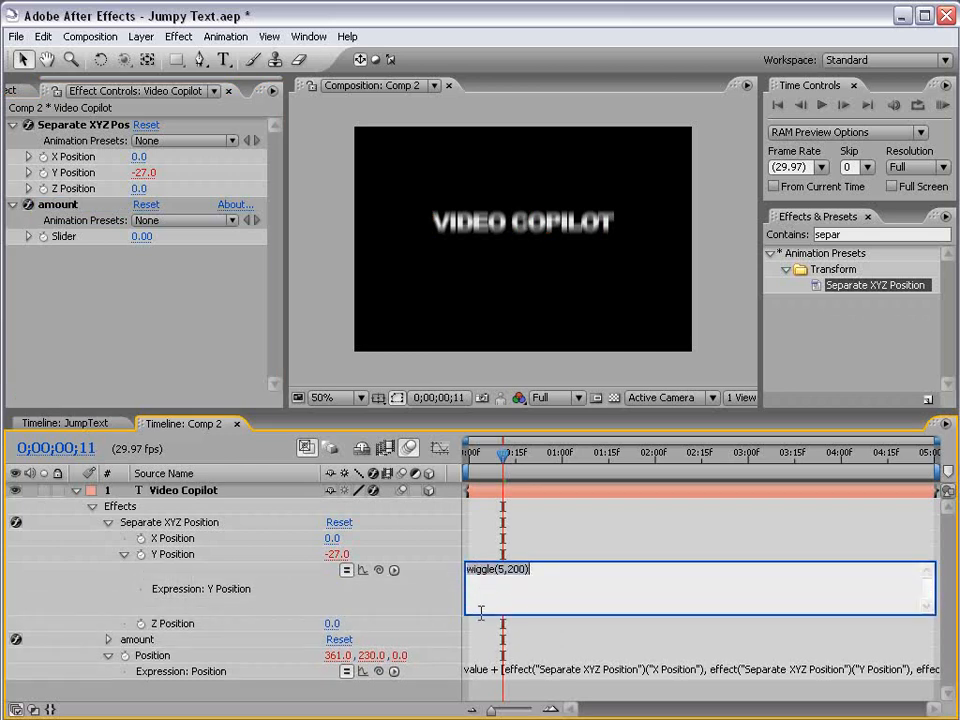
{"action": "left_click", "coordinate": [108, 656]}
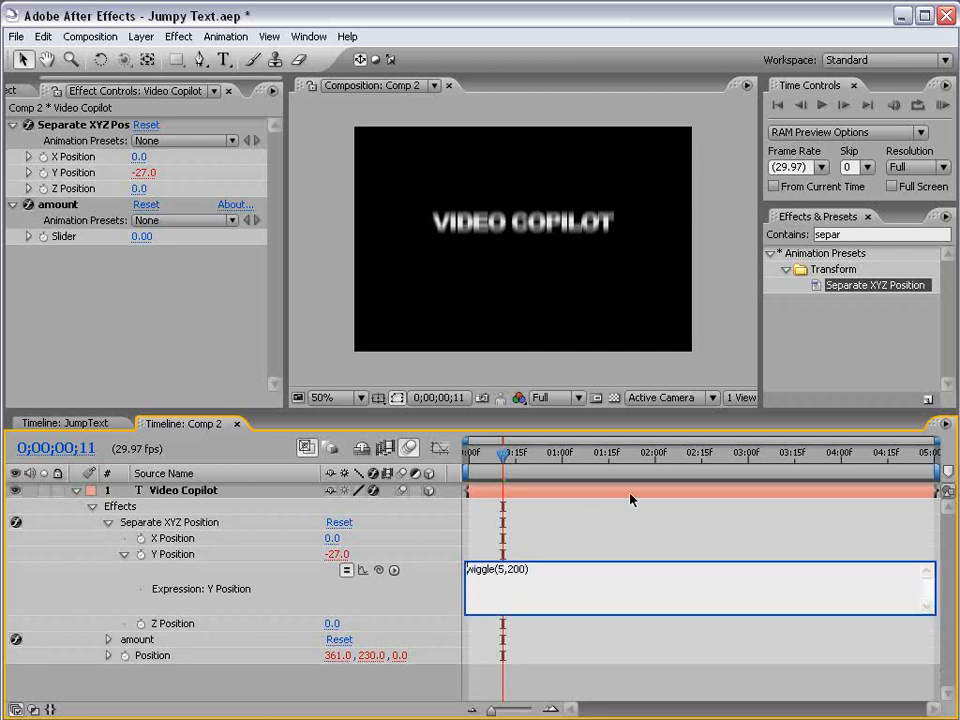
{"action": "key", "text": "Return"}
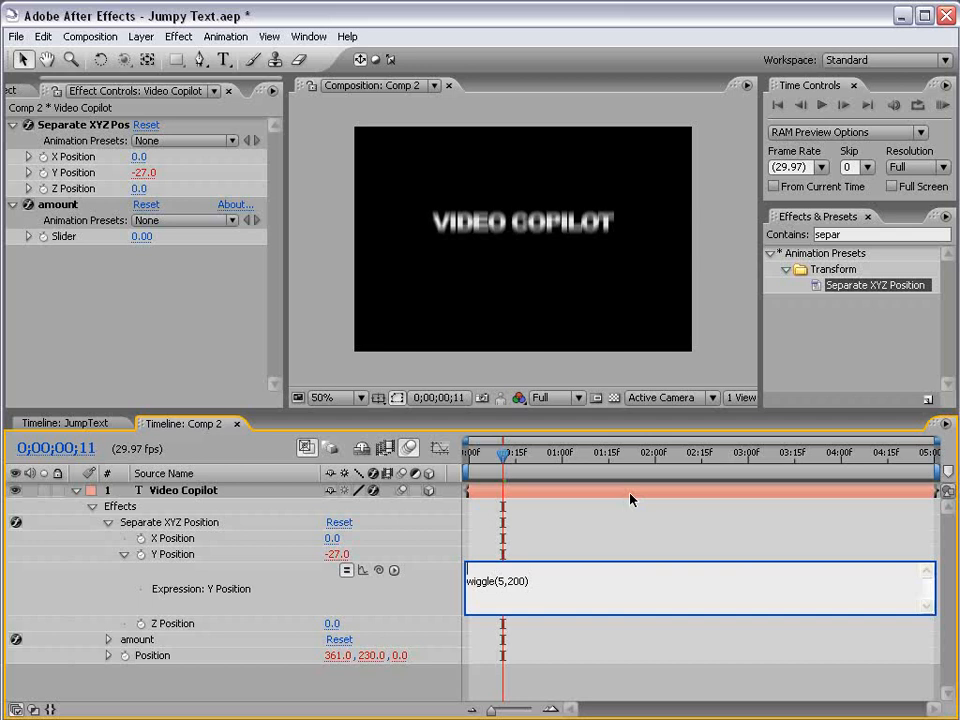
{"action": "type", "text": "amount="}
{"action": "left_click_drag", "start_coordinate": [378, 570], "coordinate": [74, 238]}
Step: Set the amount slider to 10
{"action": "left_click", "coordinate": [143, 237]}
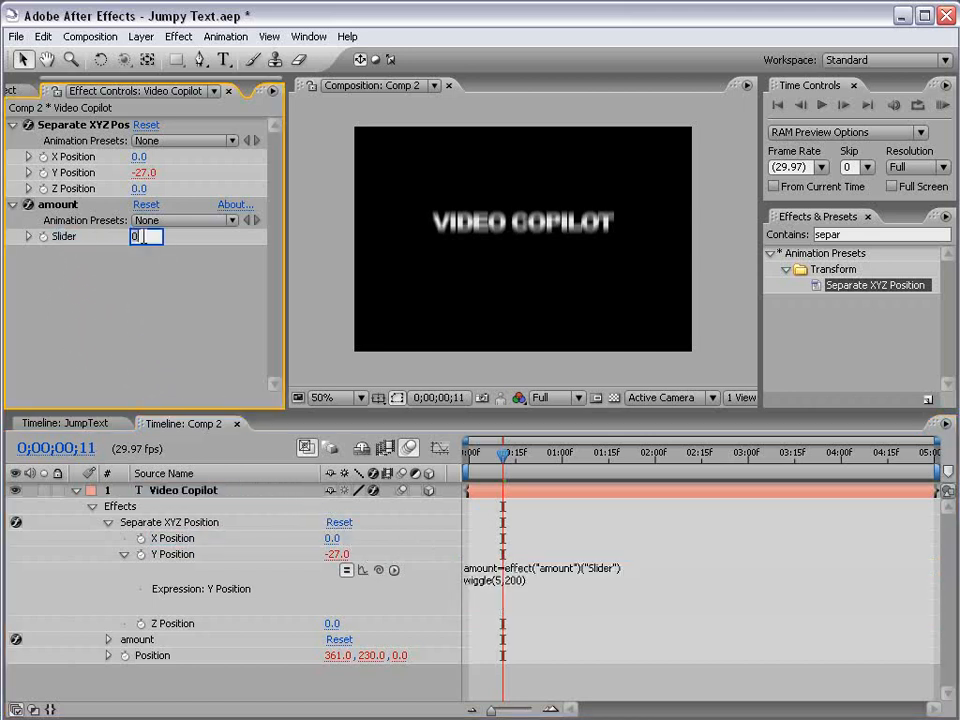
{"action": "type", "text": "10"}
{"action": "key", "text": "Return"}
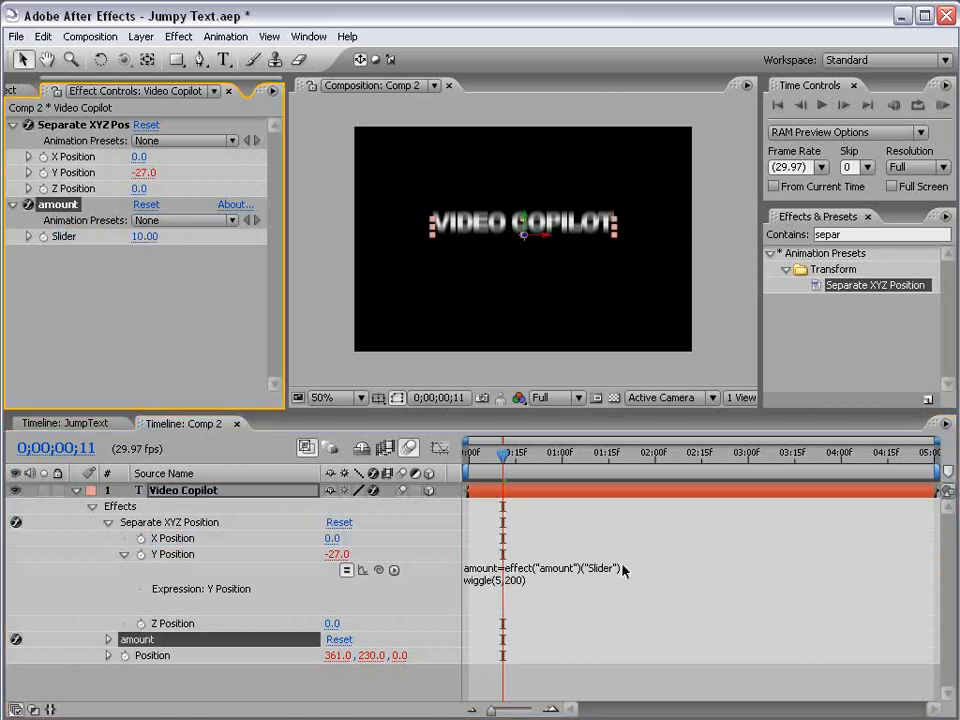
Step: Change the wiggle line in the Y Position expression to wiggle(8,amount)
{"action": "left_click", "coordinate": [497, 591]}
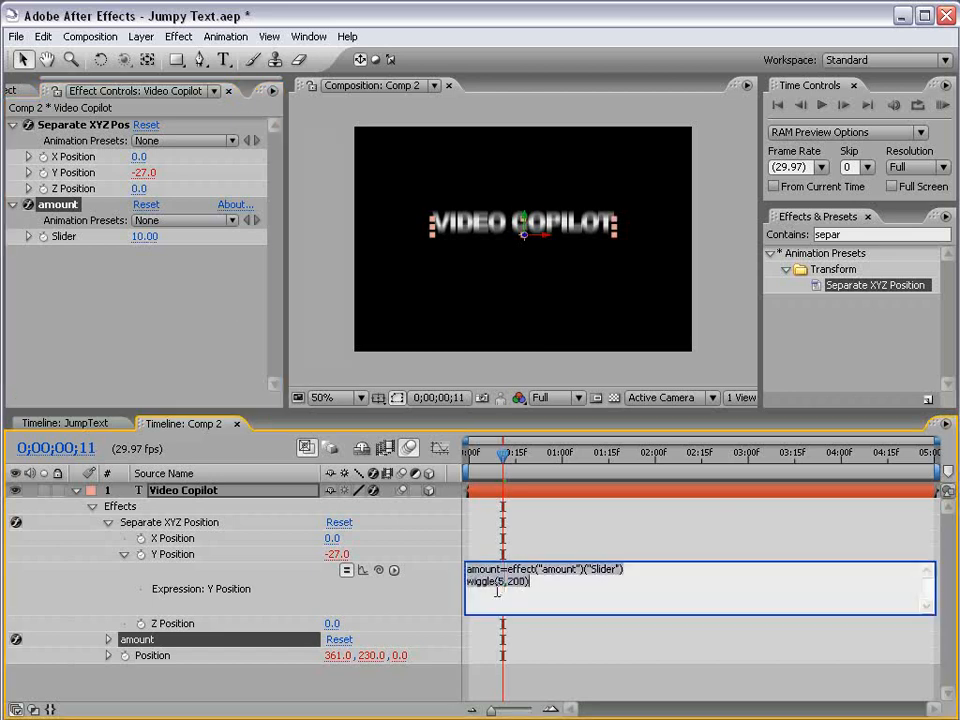
{"action": "double_click", "coordinate": [500, 581]}
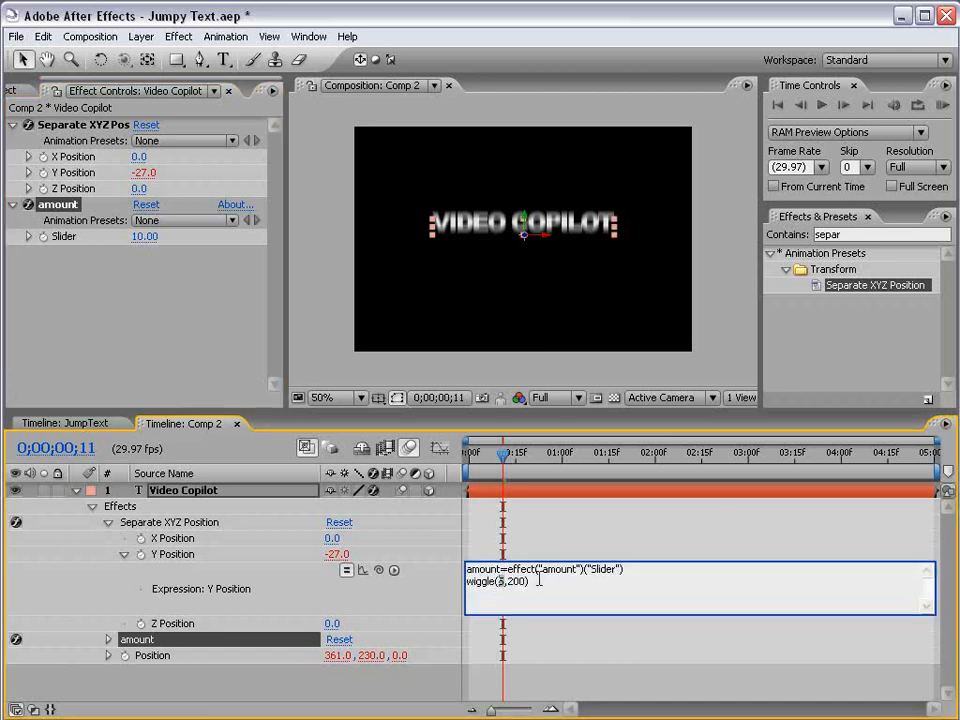
{"action": "left_click_drag", "start_coordinate": [527, 581], "coordinate": [510, 580]}
{"action": "type", "text": "amo"}
{"action": "type", "text": "8"}
{"action": "type", "text": "8"}
{"action": "left_click", "coordinate": [476, 555]}
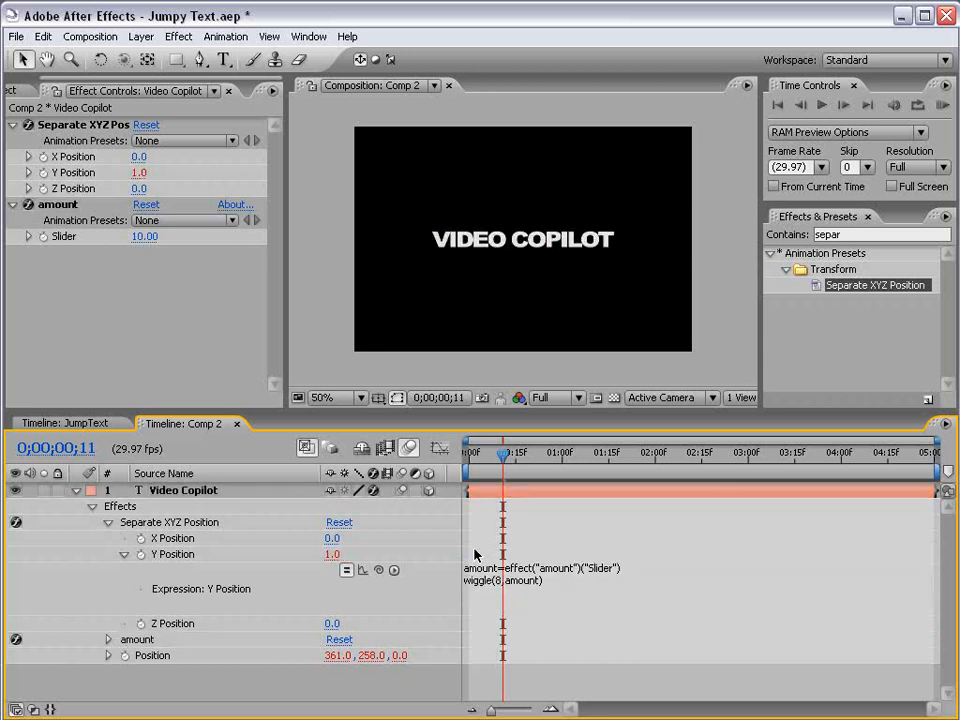
Step: Preview the wiggle and set the amount slider to 400
{"action": "key", "text": "KP_0"}
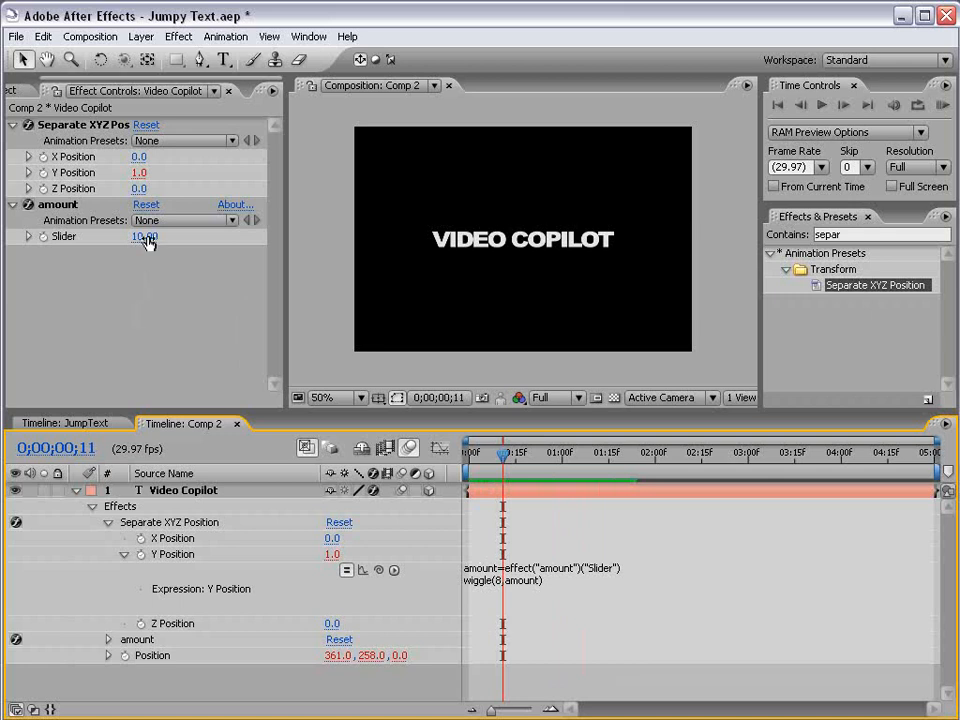
{"action": "left_click_drag", "start_coordinate": [145, 236], "coordinate": [672, 254]}
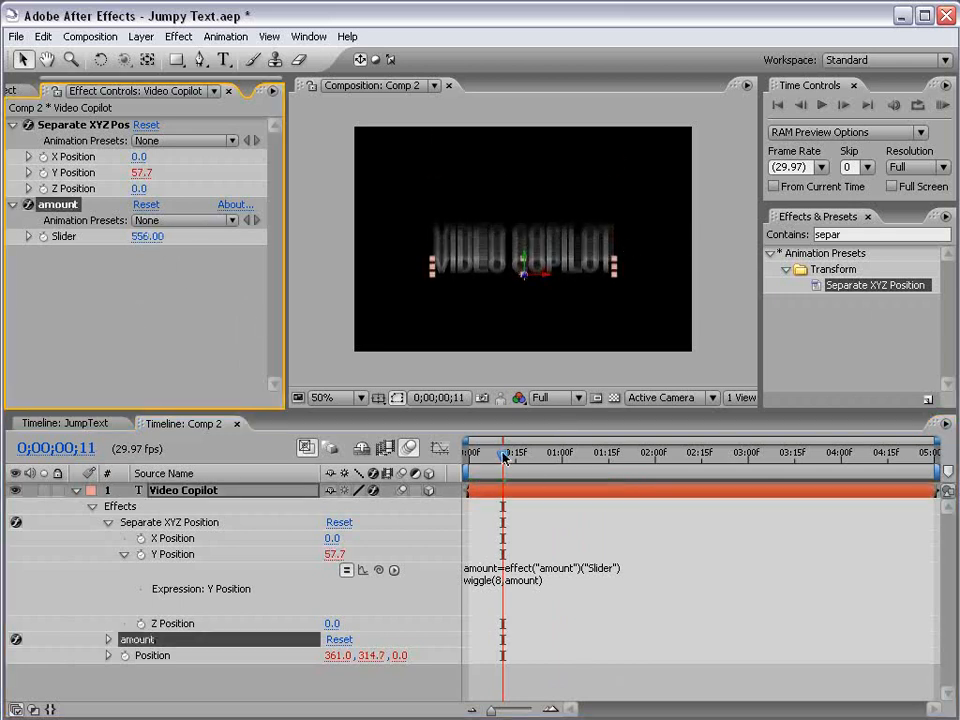
{"action": "mouse_move", "coordinate": [503, 456]}
{"action": "left_mouse_down"}
{"action": "mouse_move", "coordinate": [525, 455]}
{"action": "mouse_move", "coordinate": [509, 455]}
{"action": "left_mouse_up"}
{"action": "left_click", "coordinate": [147, 238]}
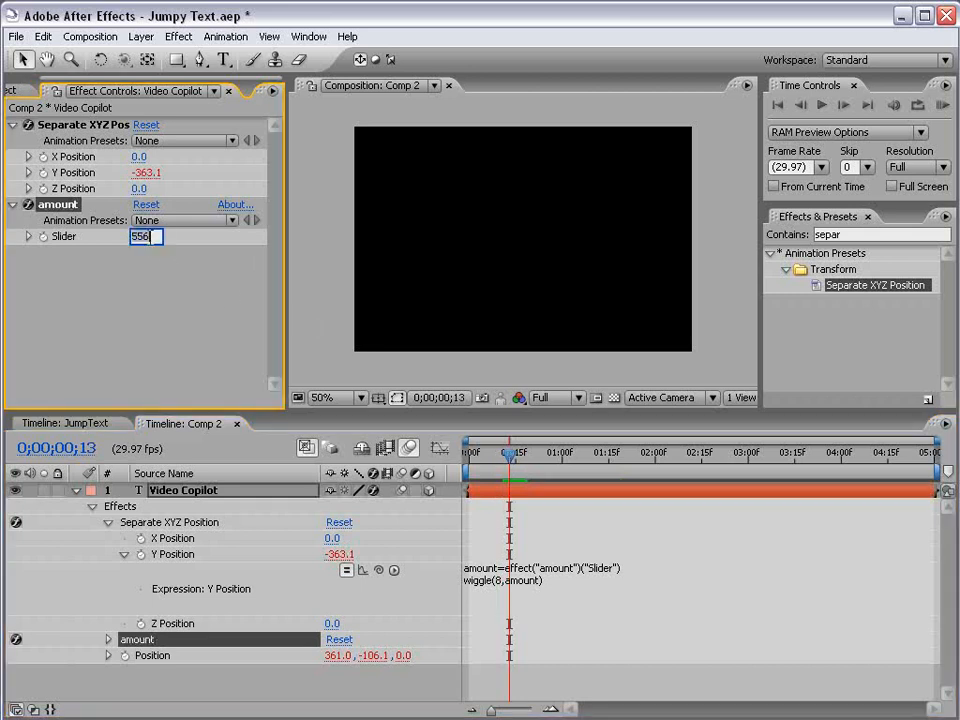
{"action": "type", "text": "400"}
{"action": "key", "text": "Return"}
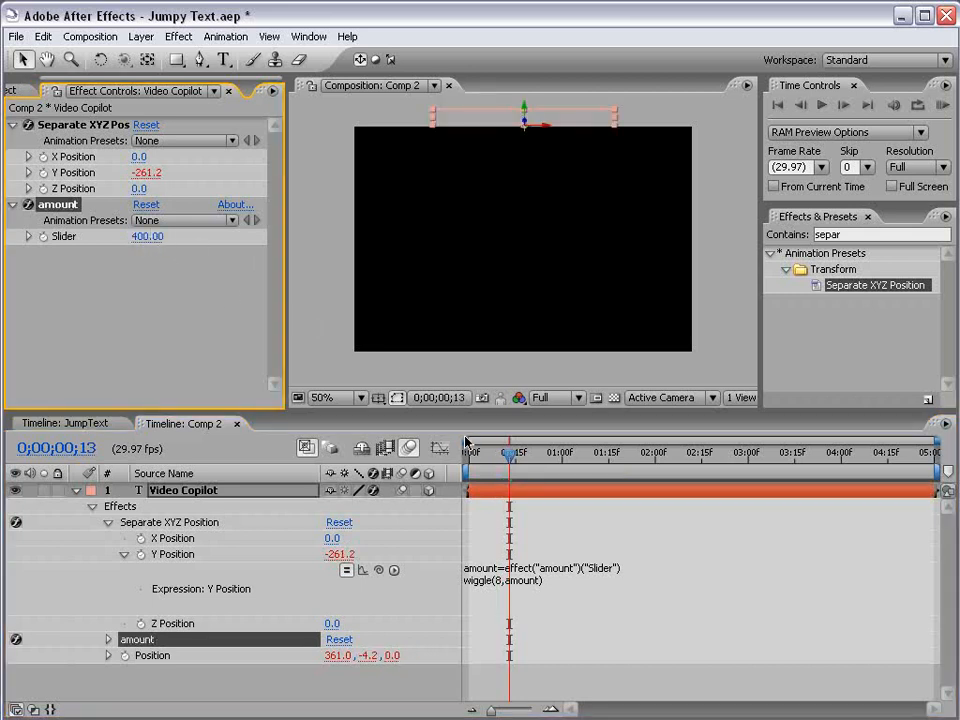
Step: Preview the vertical jumping animation from around one second
{"action": "left_click_drag", "start_coordinate": [509, 453], "coordinate": [562, 457]}
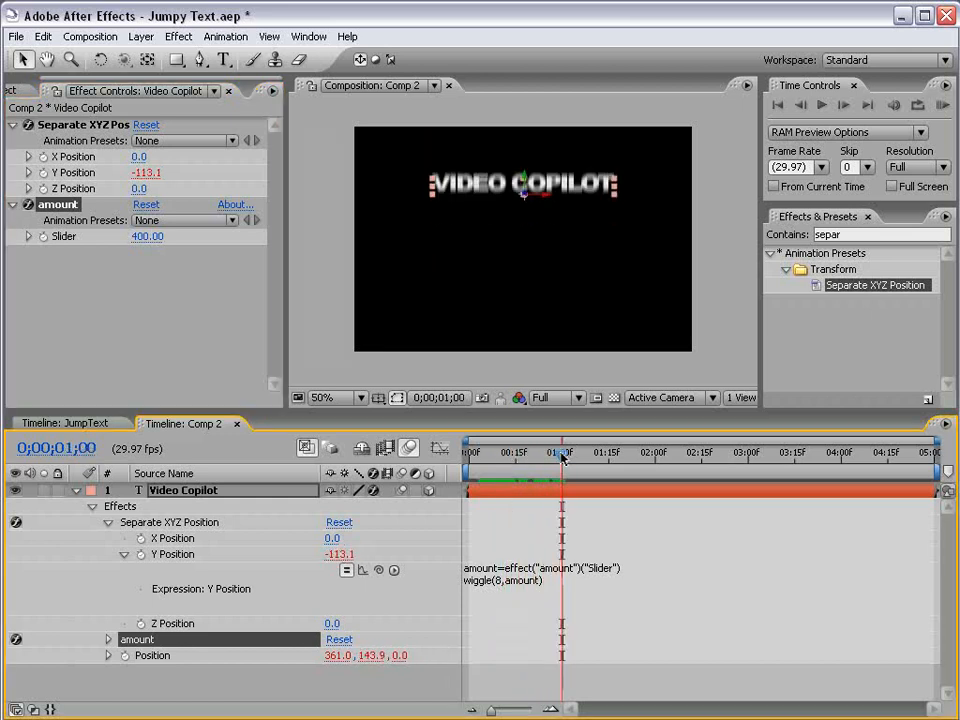
{"action": "key", "text": "KP_0"}
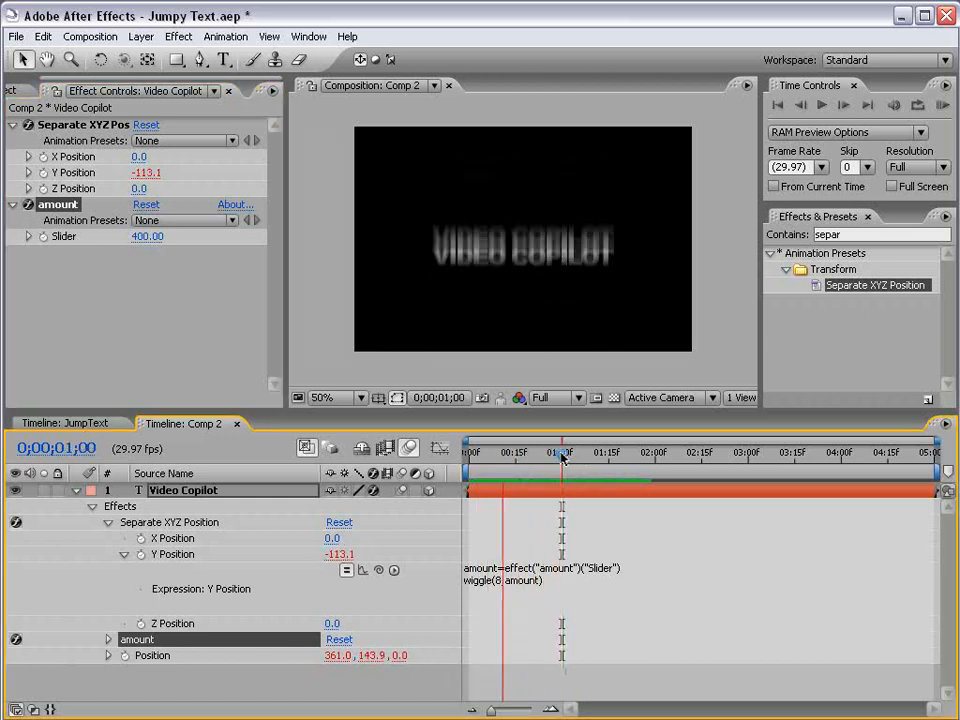
{"action": "key", "text": "space"}
Step: Duplicate the Video Copilot text layer and show the copy's Position property
{"action": "left_click", "coordinate": [189, 490]}
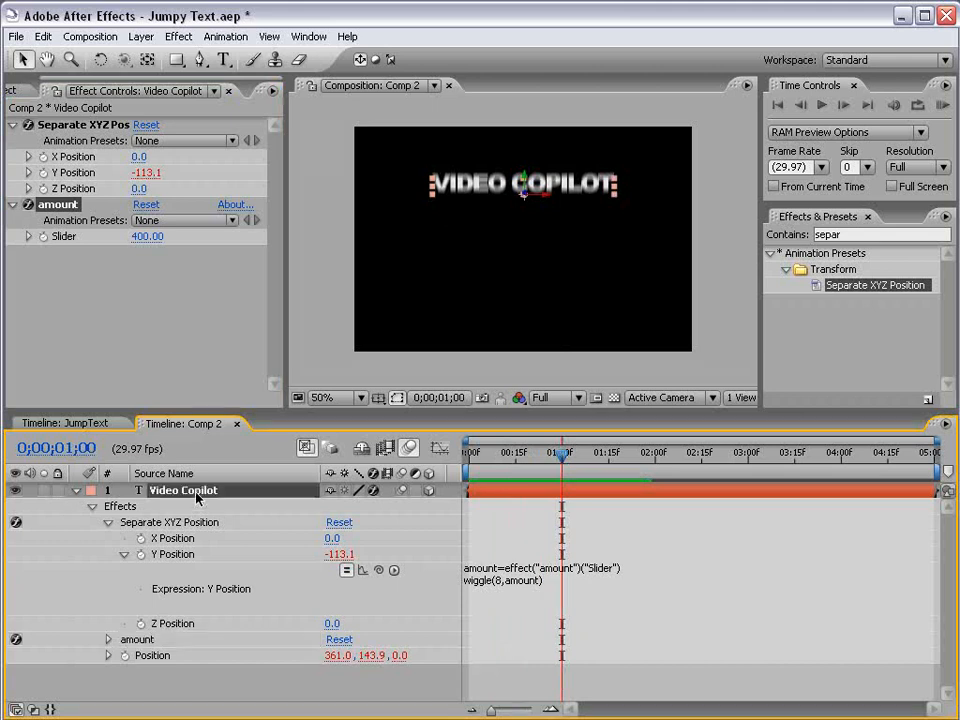
{"action": "key", "text": "ctrl+d"}
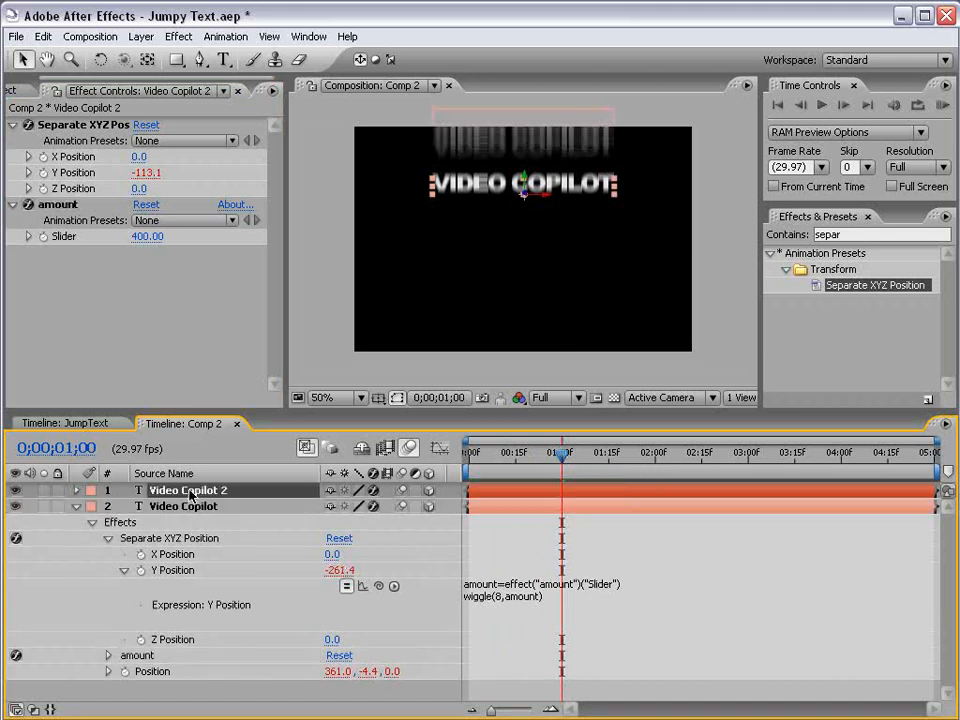
{"action": "key", "text": "p"}
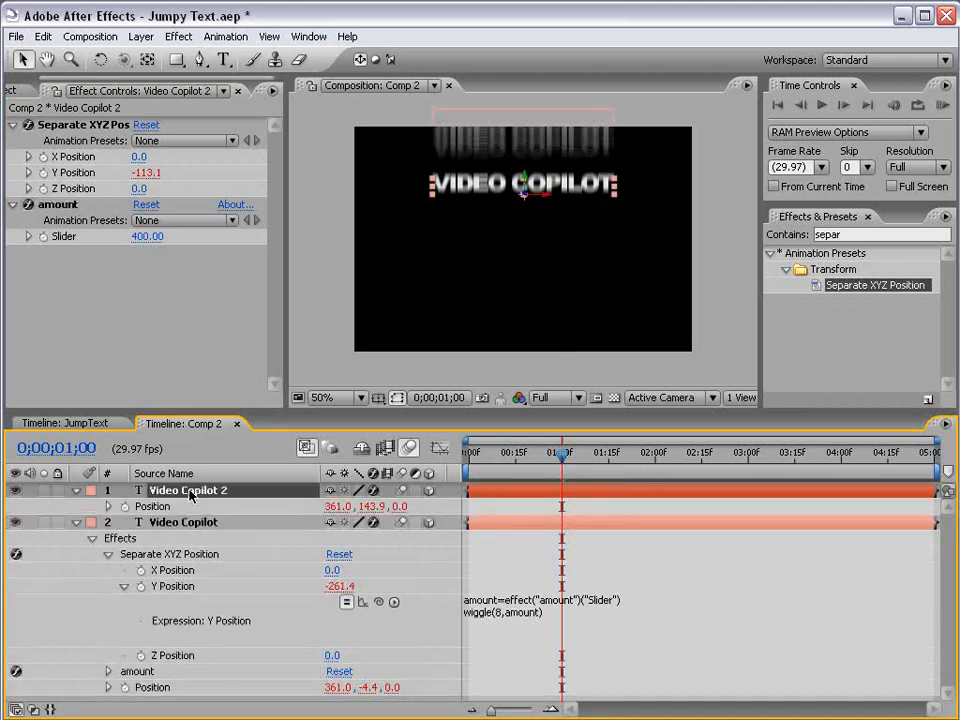
Step: Reveal the duplicated layer's expressions, scrub through the timeline, and delete the Video Copilot 2 duplicate
{"action": "key", "text": "Home"}
{"action": "key", "text": "e"}
{"action": "key", "text": "e"}
{"action": "left_click", "coordinate": [347, 539]}
{"action": "left_click", "coordinate": [347, 570]}
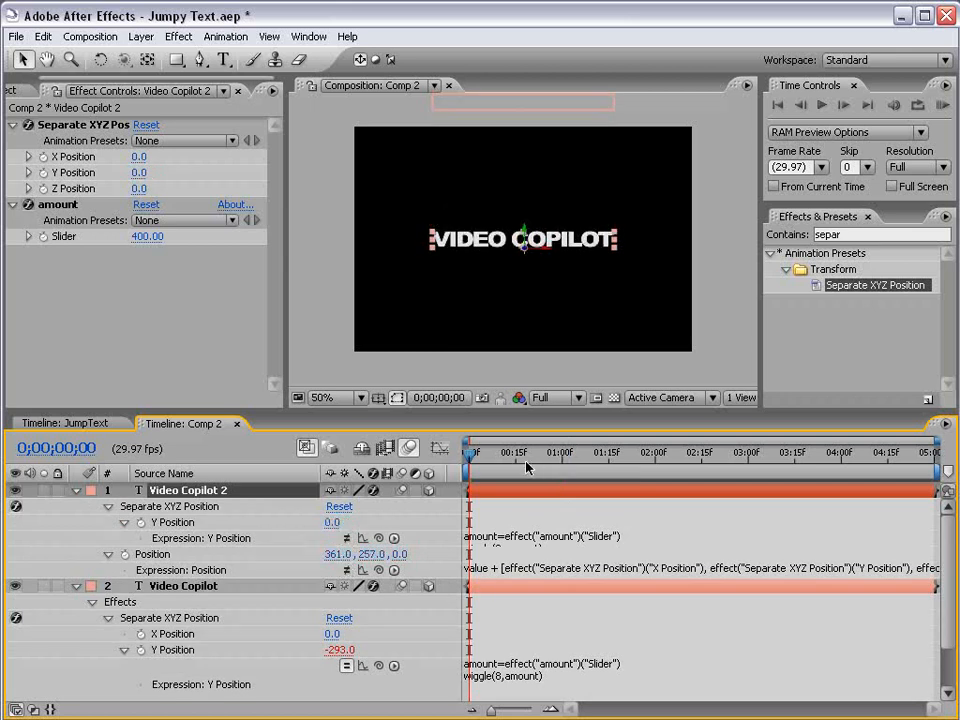
{"action": "left_click_drag", "start_coordinate": [469, 453], "coordinate": [517, 462]}
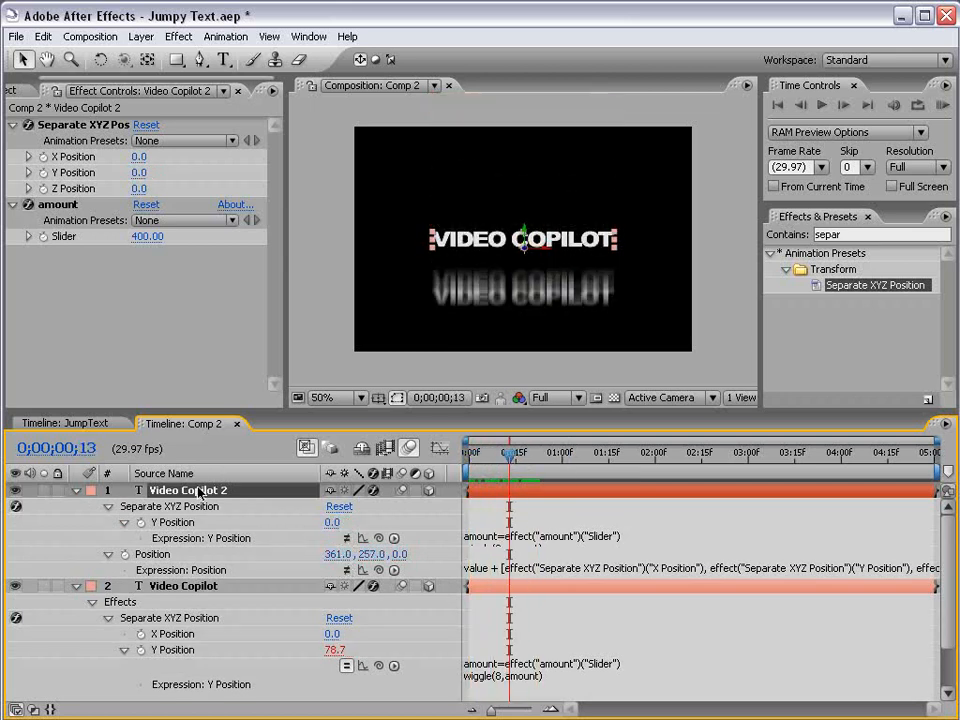
{"action": "key", "text": "Delete"}
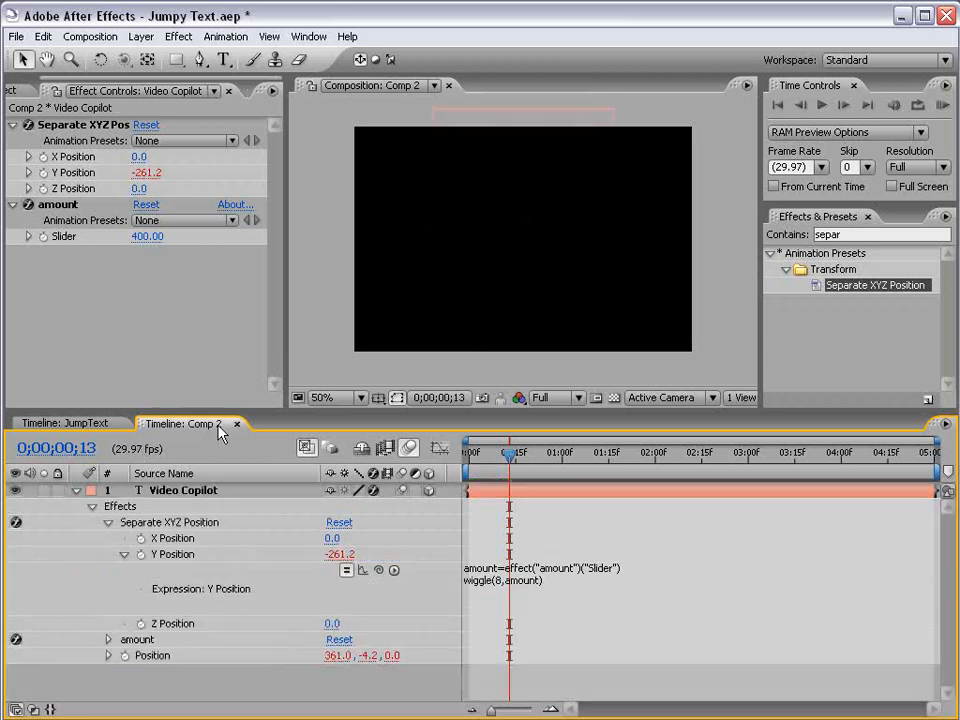
Step: Keyframe the amount slider at 400 at the start and 0 at one second
{"action": "left_click_drag", "start_coordinate": [505, 479], "coordinate": [469, 479]}
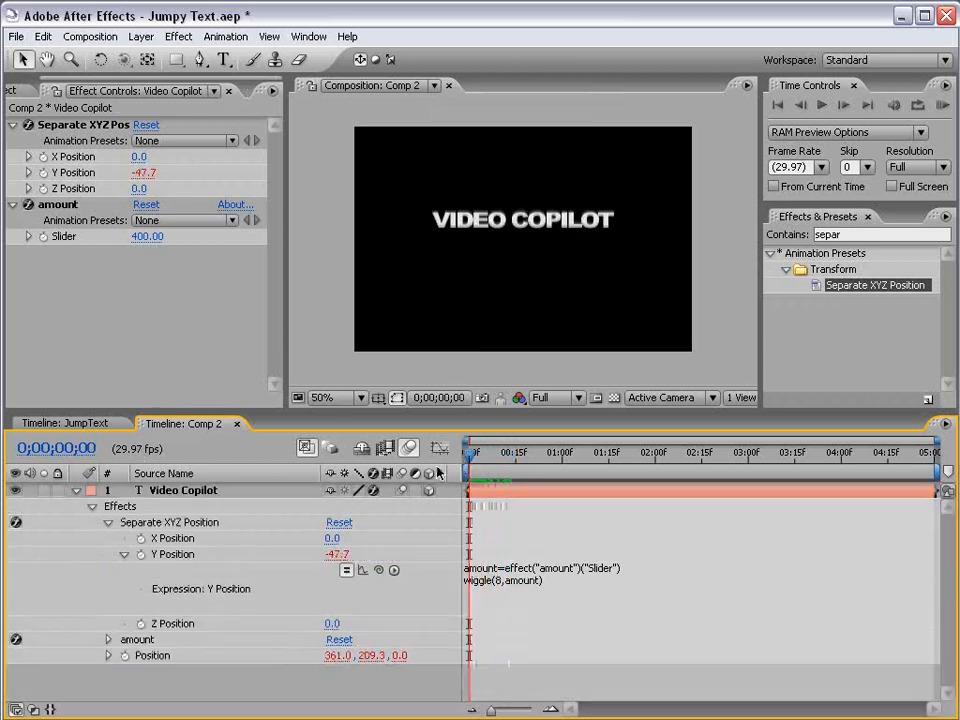
{"action": "left_click", "coordinate": [45, 204]}
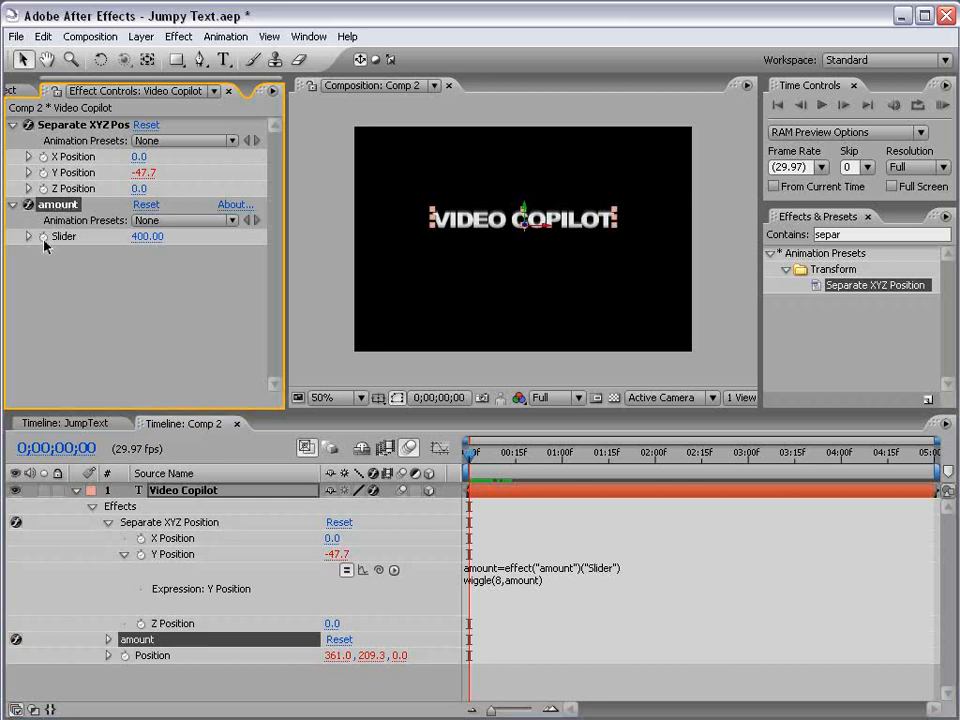
{"action": "left_click", "coordinate": [43, 236]}
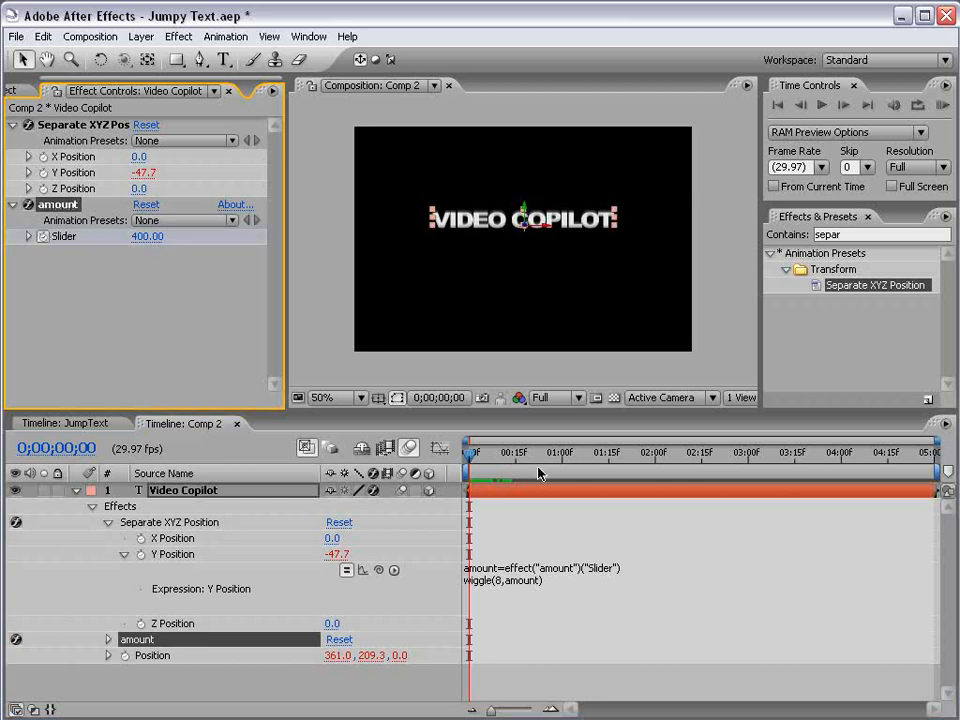
{"action": "left_click_drag", "start_coordinate": [469, 452], "coordinate": [559, 466]}
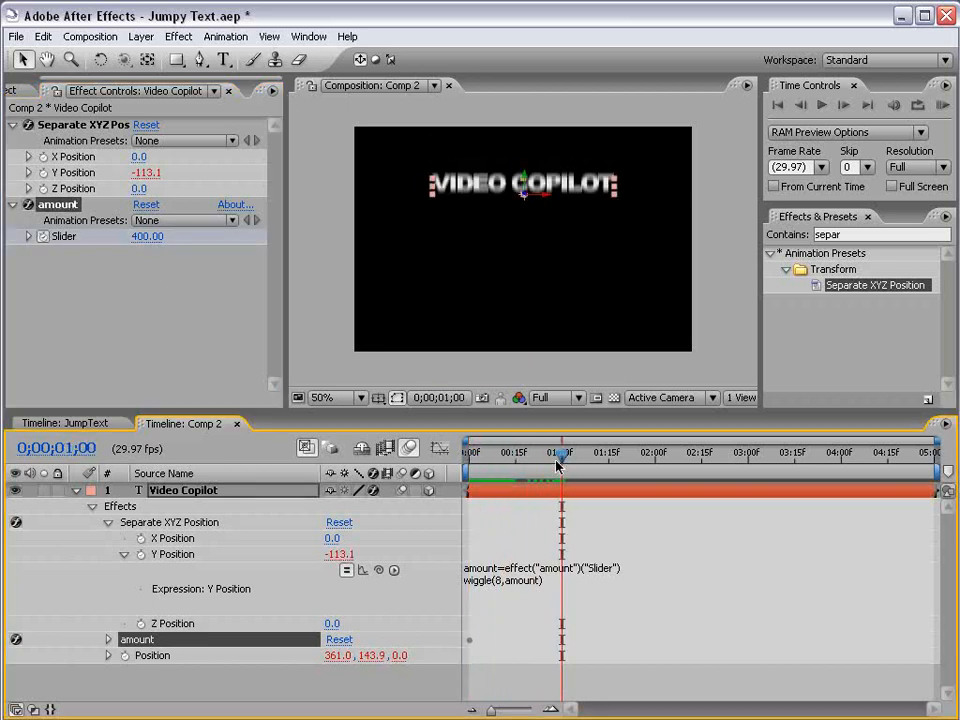
{"action": "left_click", "coordinate": [147, 236]}
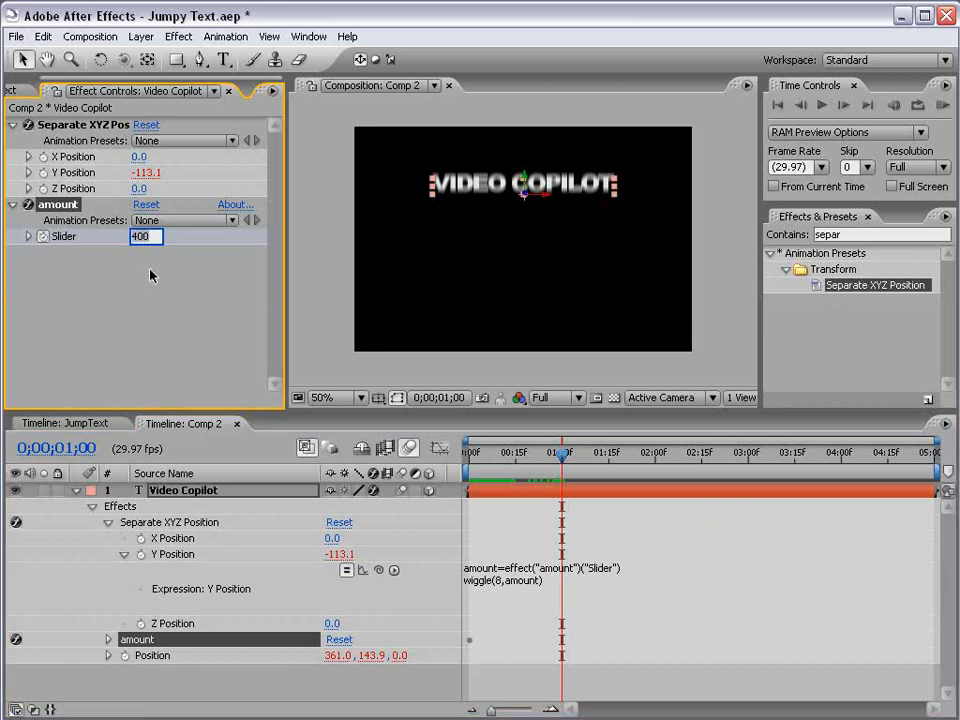
{"action": "type", "text": "0"}
{"action": "key", "text": "Return"}
Step: Show the layer's animated properties and apply easy ease to the one-second amount keyframe
{"action": "left_click", "coordinate": [491, 505]}
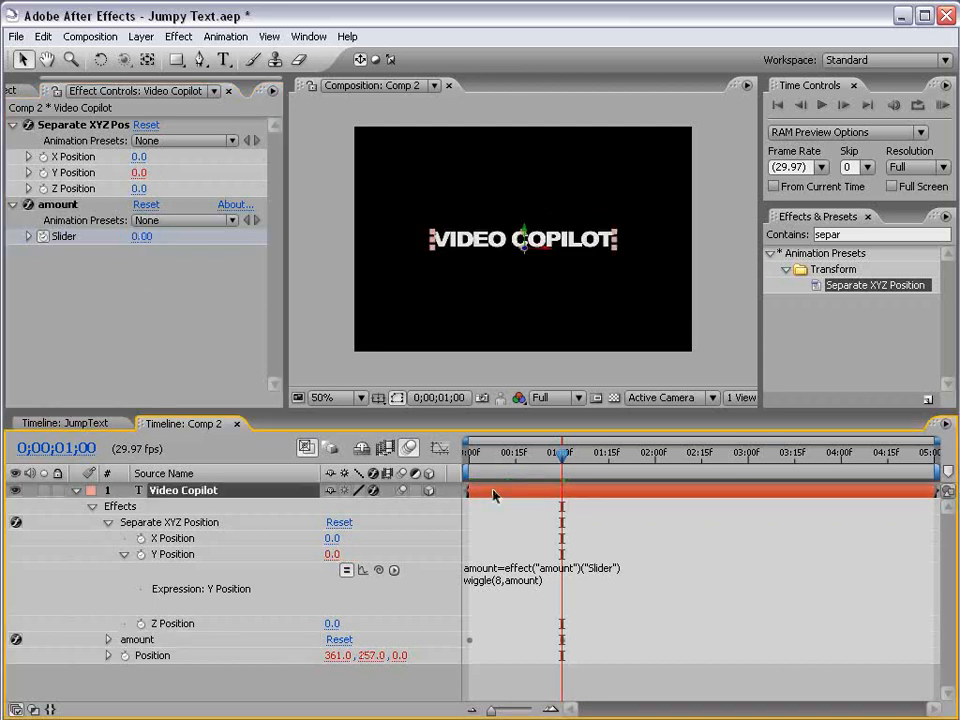
{"action": "key", "text": "u"}
{"action": "left_click", "coordinate": [610, 590]}
{"action": "left_click_drag", "start_coordinate": [597, 453], "coordinate": [618, 458]}
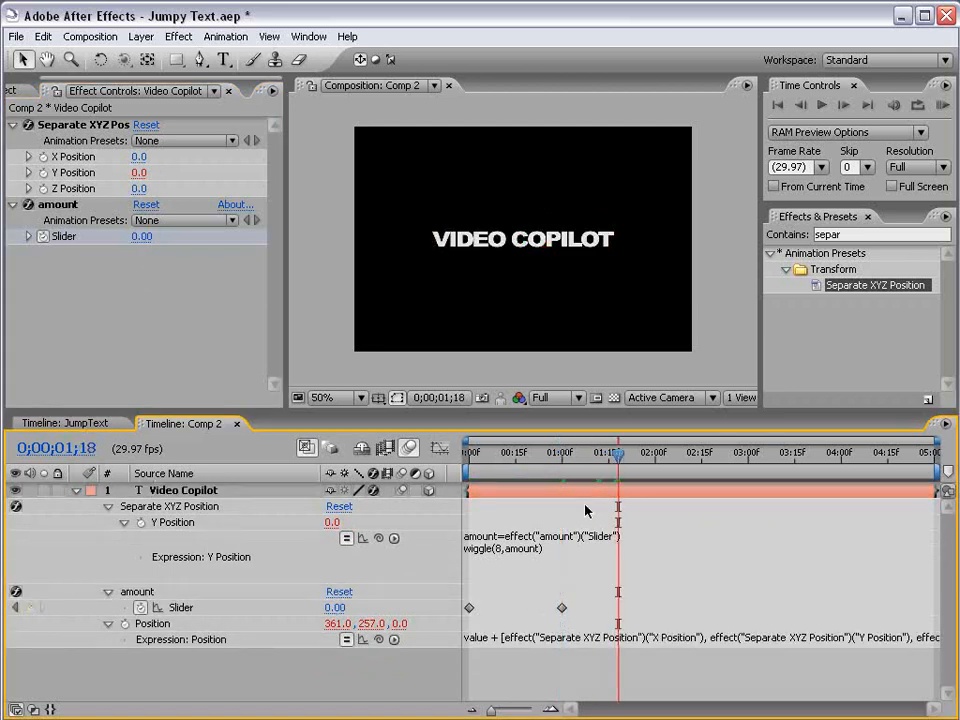
{"action": "left_click", "coordinate": [562, 608]}
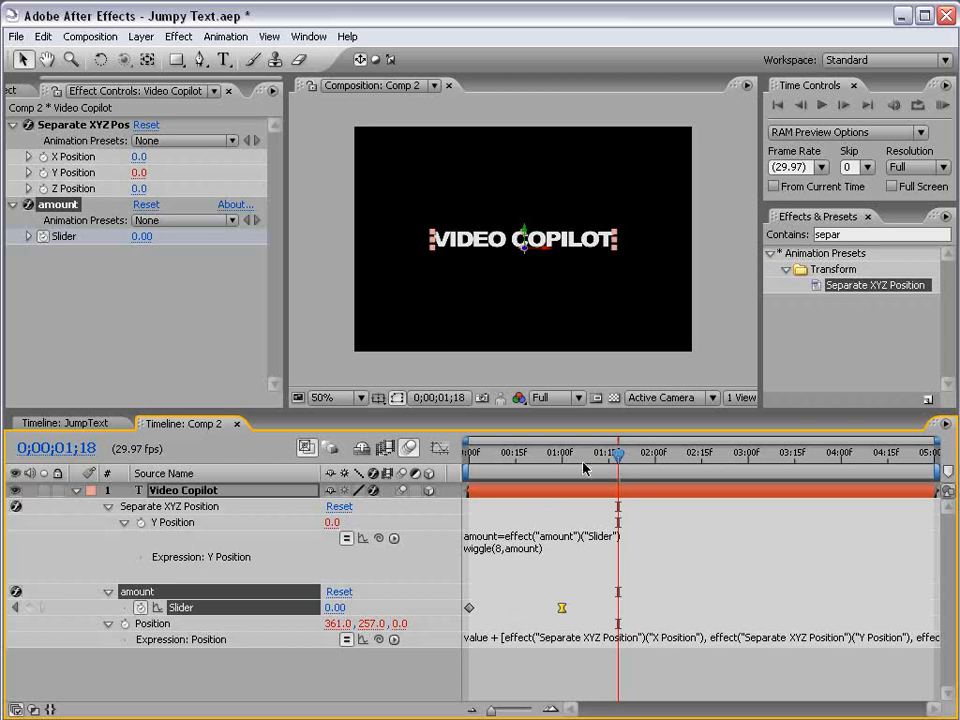
{"action": "left_click_drag", "start_coordinate": [585, 468], "coordinate": [347, 490]}
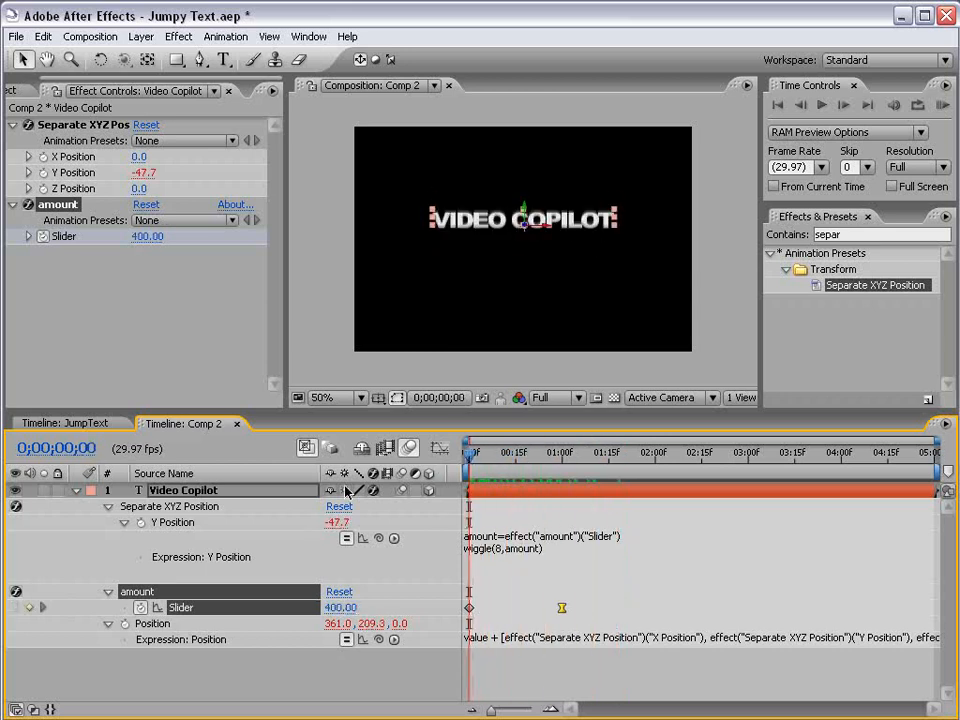
Step: Move the second amount keyframe earlier to about 14 frames, previewing the bounce between moves
{"action": "key", "text": "KP_0"}
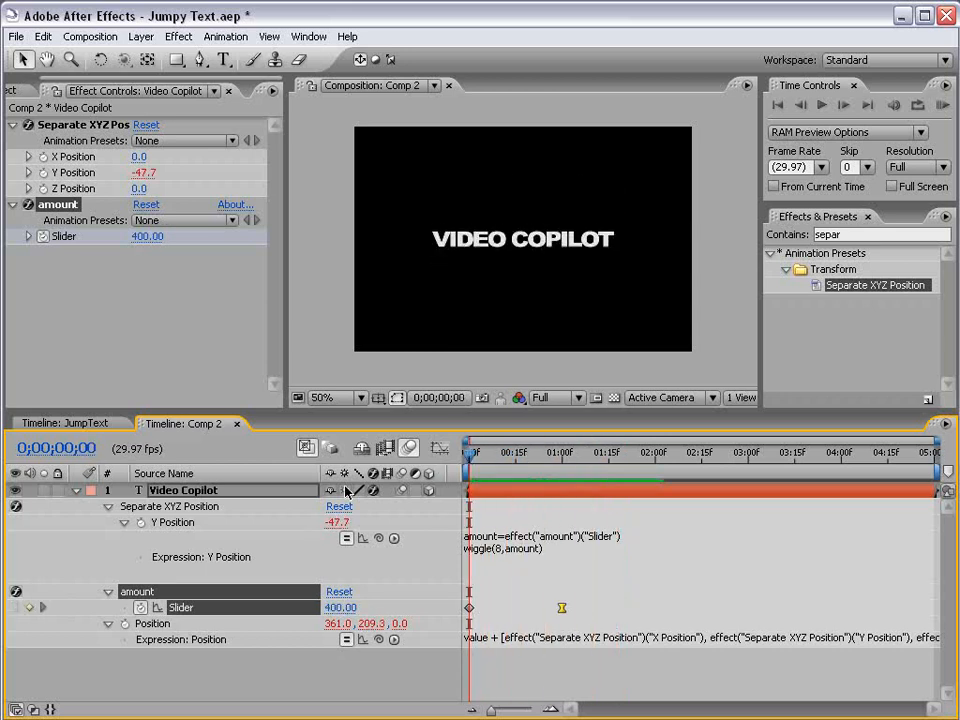
{"action": "key", "text": "space"}
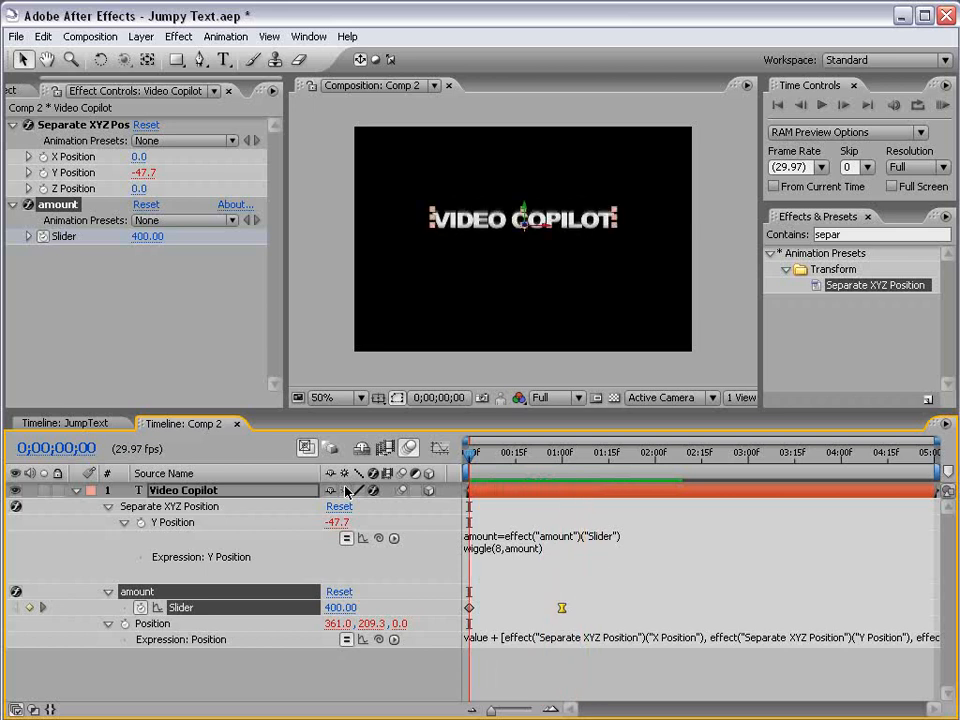
{"action": "left_click_drag", "start_coordinate": [563, 608], "coordinate": [523, 612]}
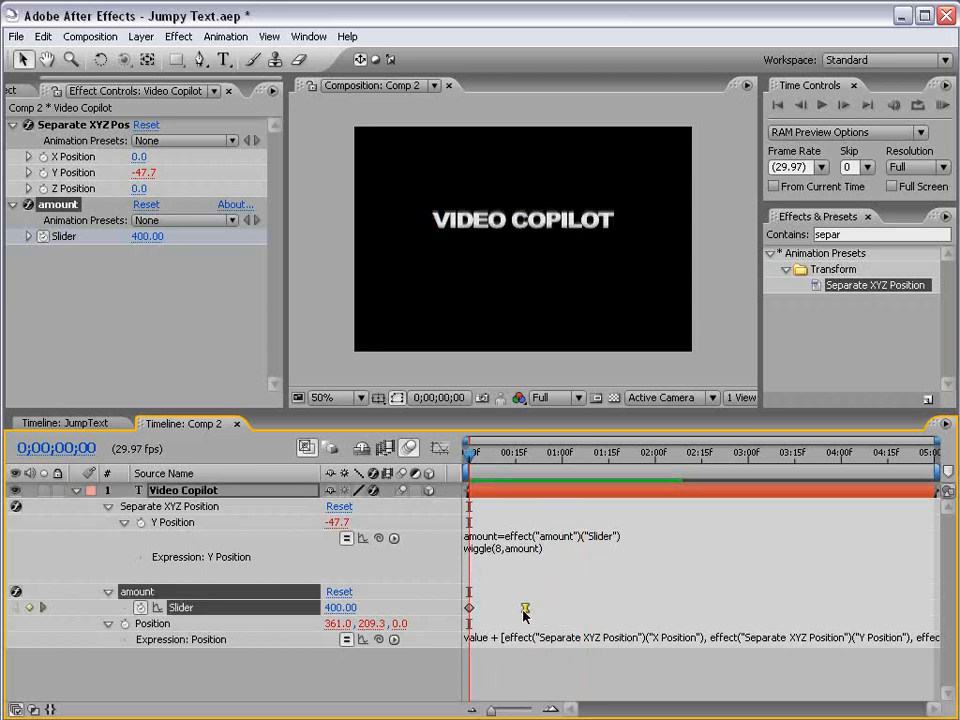
{"action": "key", "text": "KP_0"}
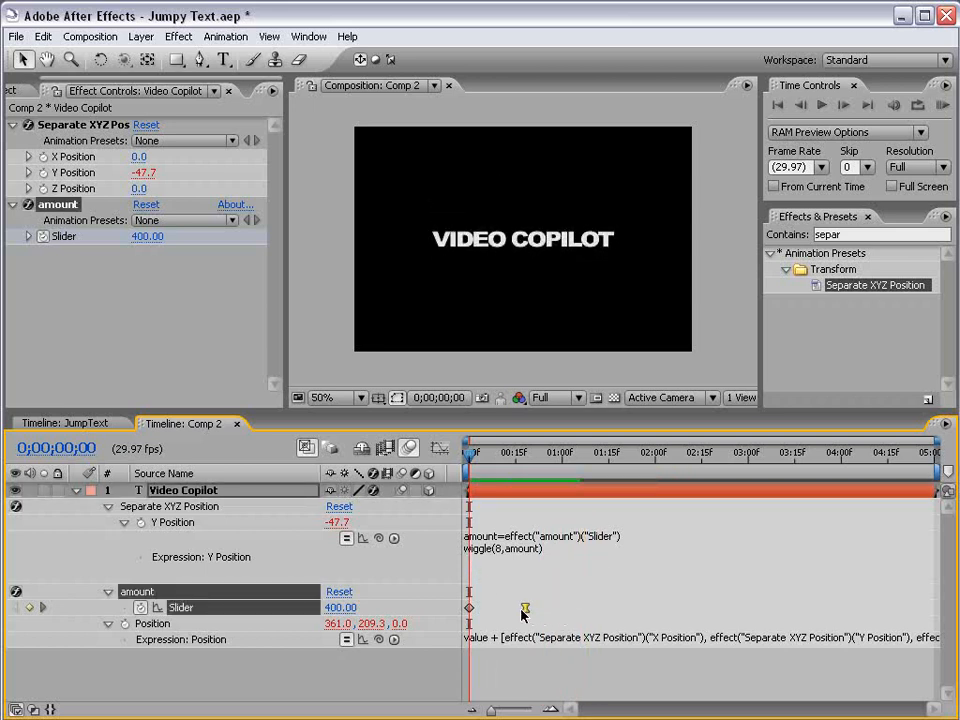
{"action": "key", "text": "space"}
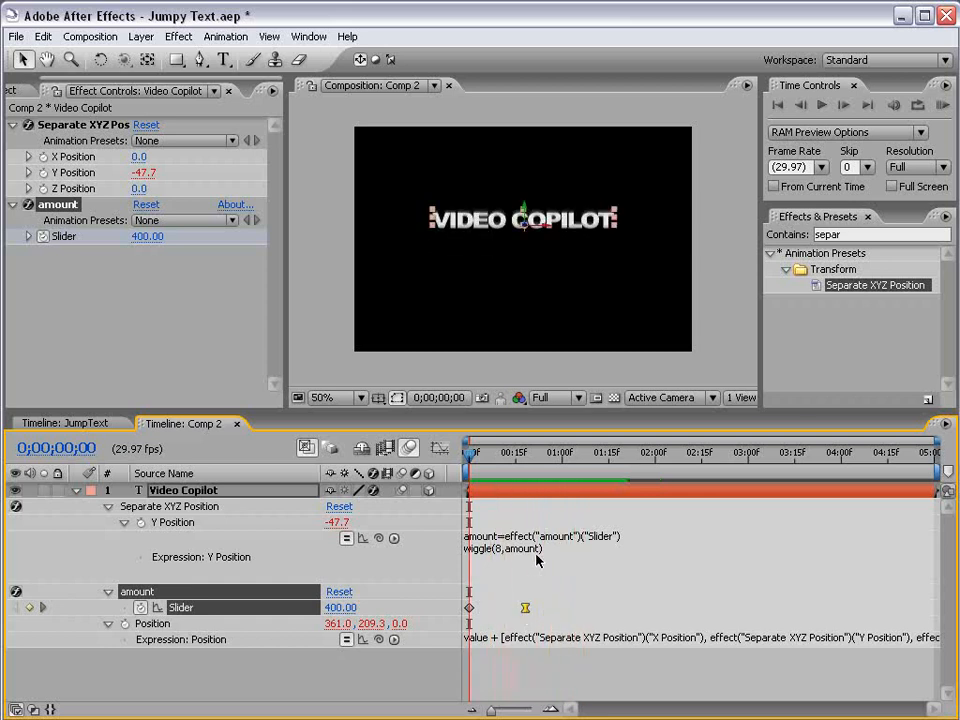
{"action": "key", "text": "space"}
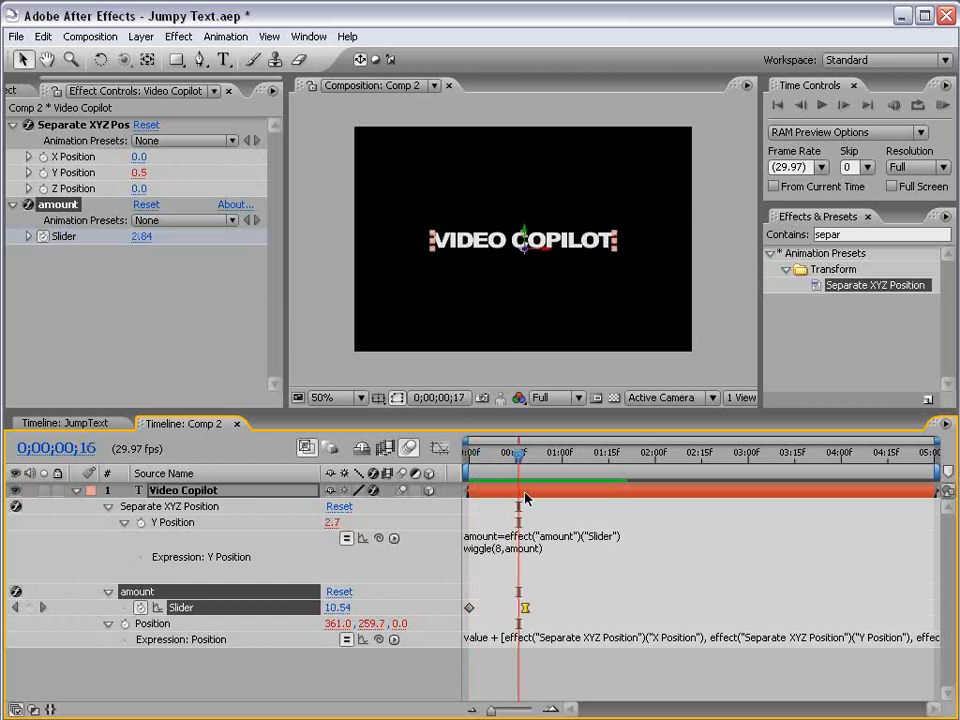
{"action": "key", "text": "space"}
{"action": "left_click_drag", "start_coordinate": [526, 608], "coordinate": [514, 608]}
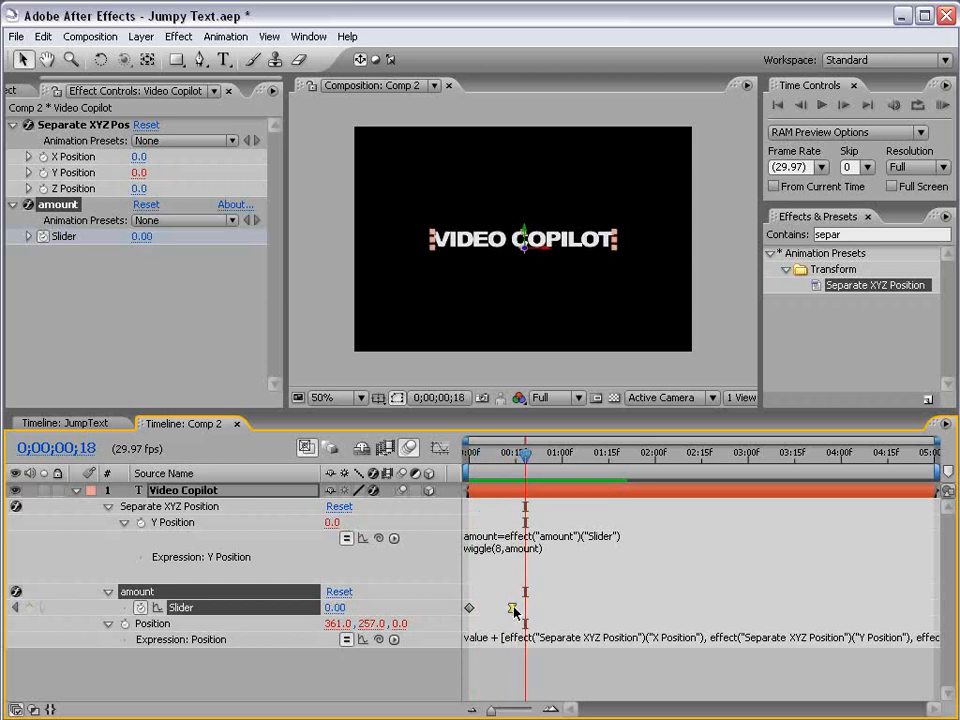
{"action": "key", "text": "Home"}
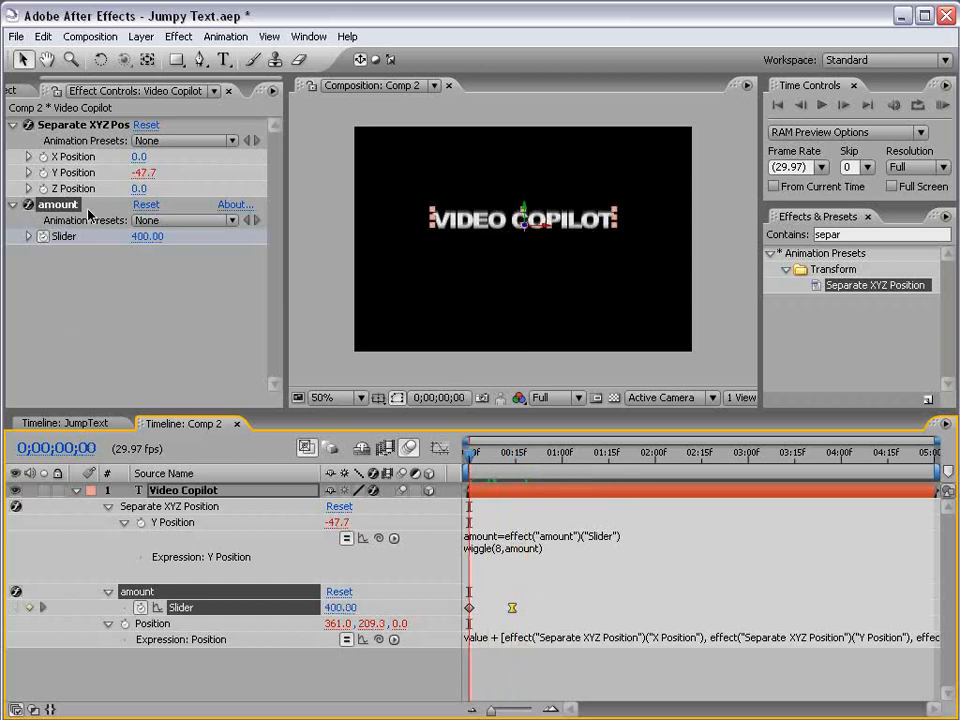
Step: Set the starting amount keyframe value to 779
{"action": "left_click", "coordinate": [148, 236]}
{"action": "type", "text": "50"}
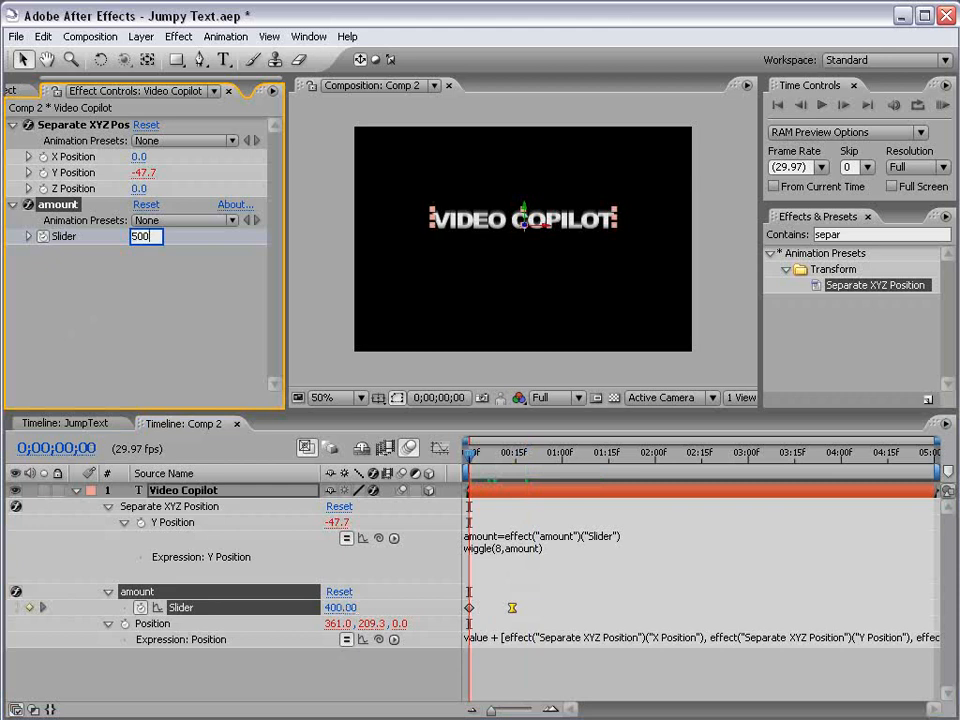
{"action": "type", "text": "0"}
{"action": "key", "text": "Return"}
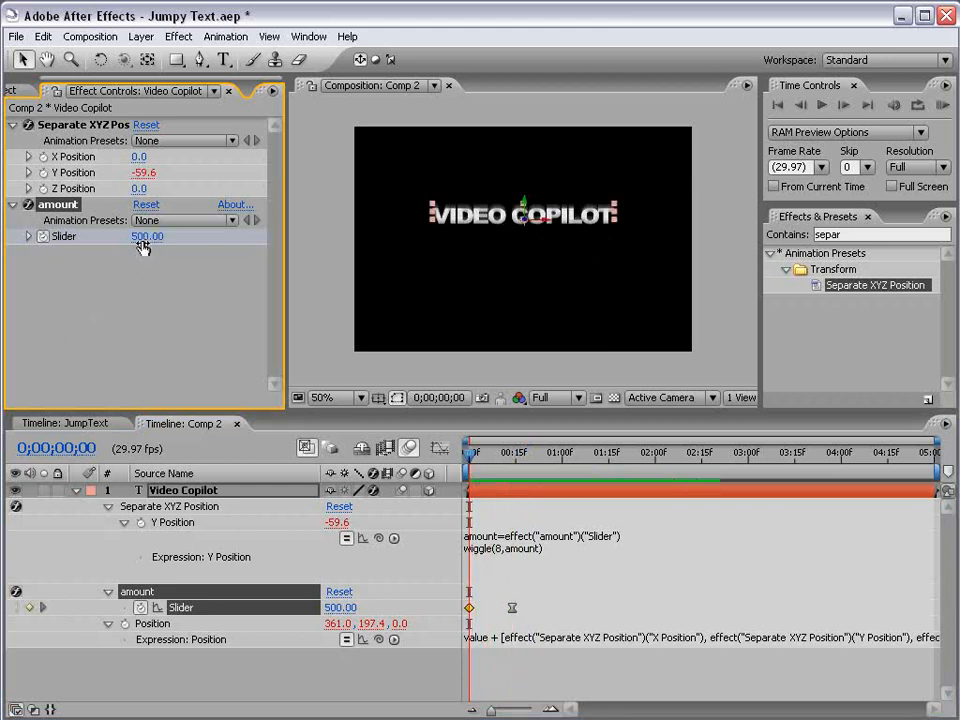
{"action": "left_click_drag", "start_coordinate": [143, 247], "coordinate": [214, 212]}
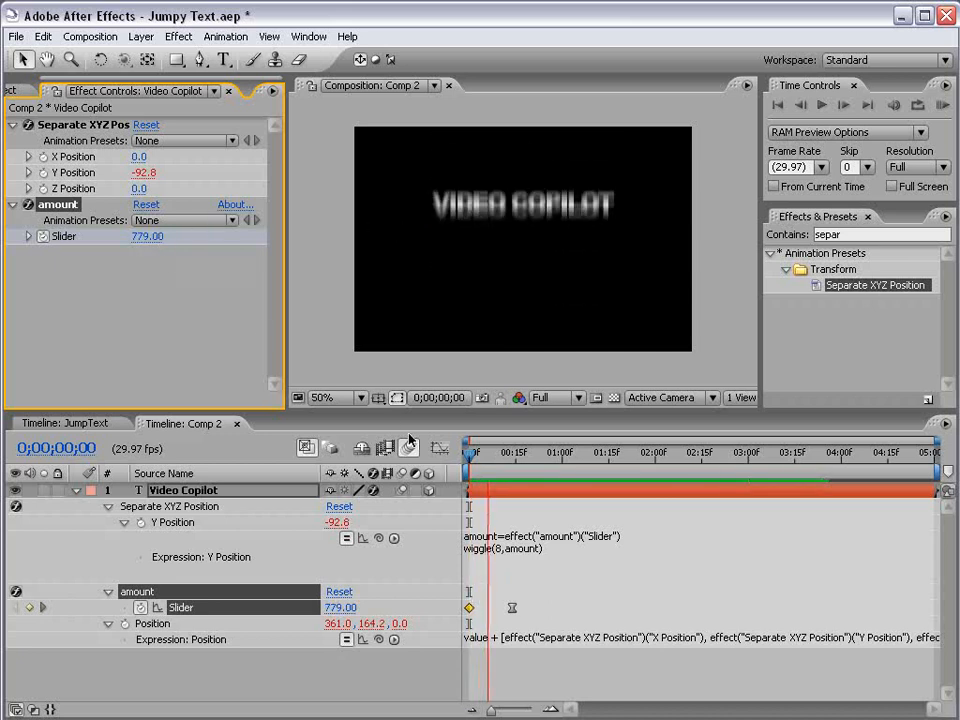
Step: Scrub through the opening frames to preview the jump
{"action": "left_click", "coordinate": [495, 458]}
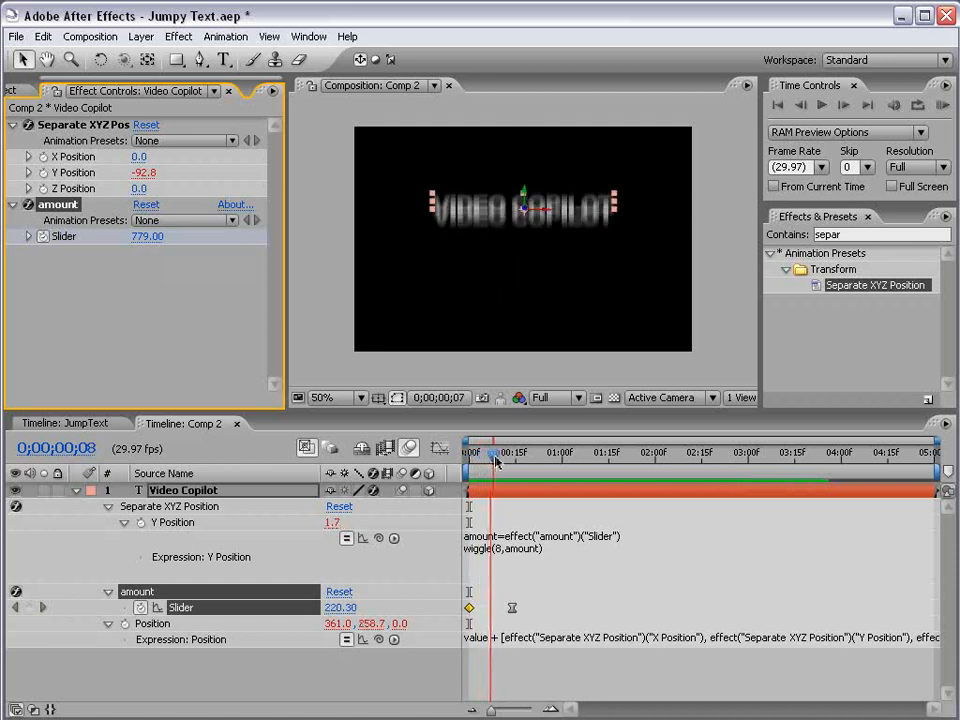
{"action": "mouse_move", "coordinate": [495, 458]}
{"action": "left_mouse_down"}
{"action": "mouse_move", "coordinate": [516, 450]}
{"action": "mouse_move", "coordinate": [491, 459]}
{"action": "mouse_move", "coordinate": [512, 460]}
{"action": "left_mouse_up"}
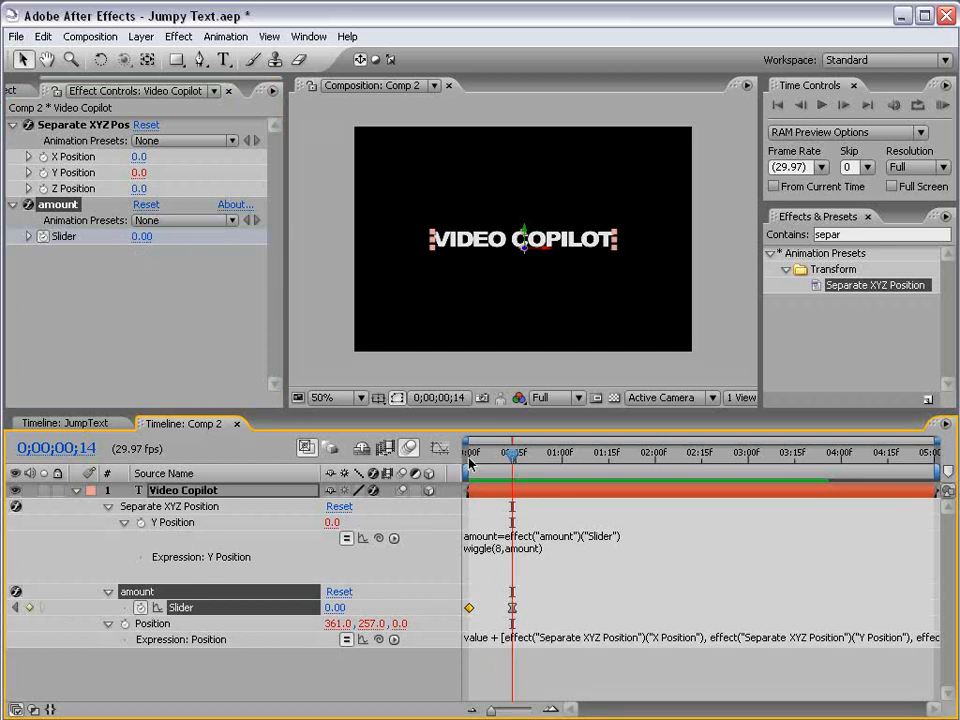
{"action": "left_click_drag", "start_coordinate": [469, 462], "coordinate": [515, 460]}
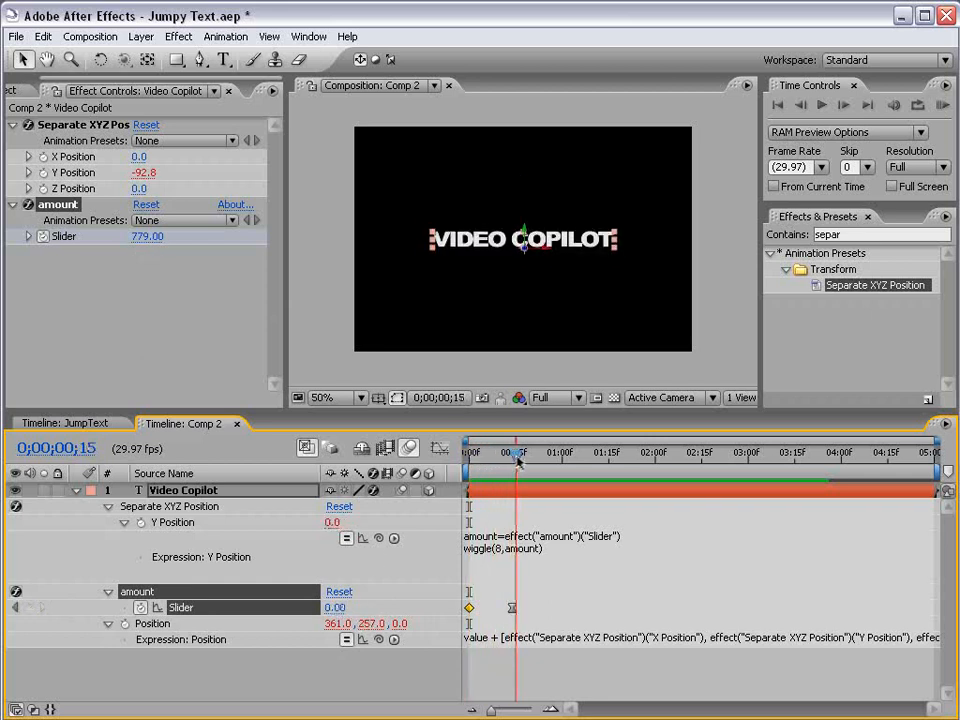
{"action": "left_click", "coordinate": [187, 328]}
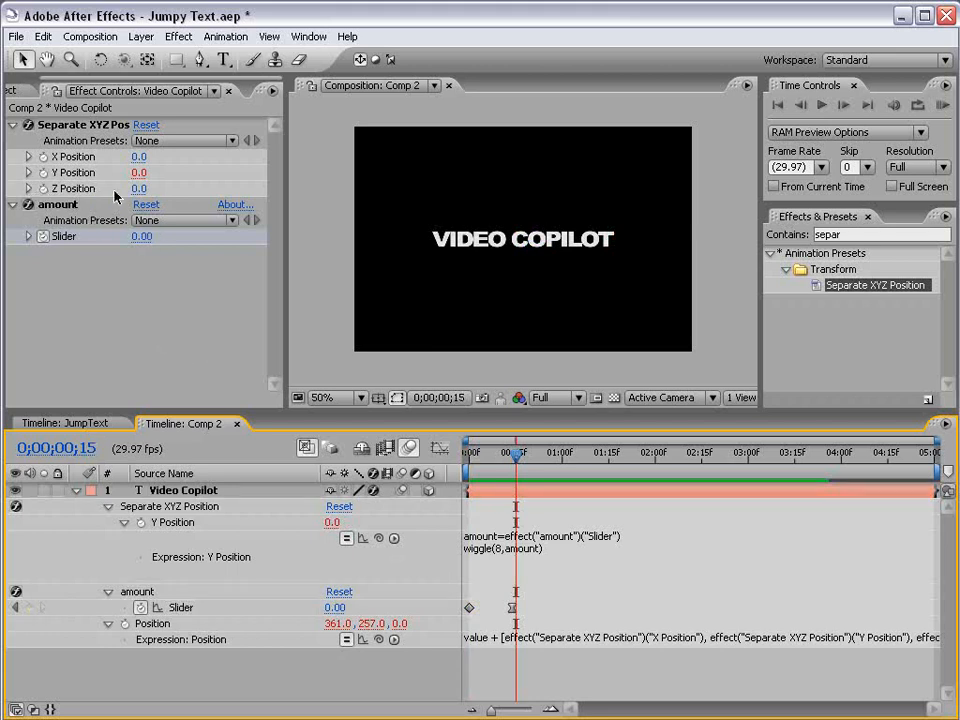
Step: Add a wiggle(5,100) expression to the Z Position of Separate XYZ Position
{"action": "left_click", "coordinate": [43, 189], "text": "alt"}
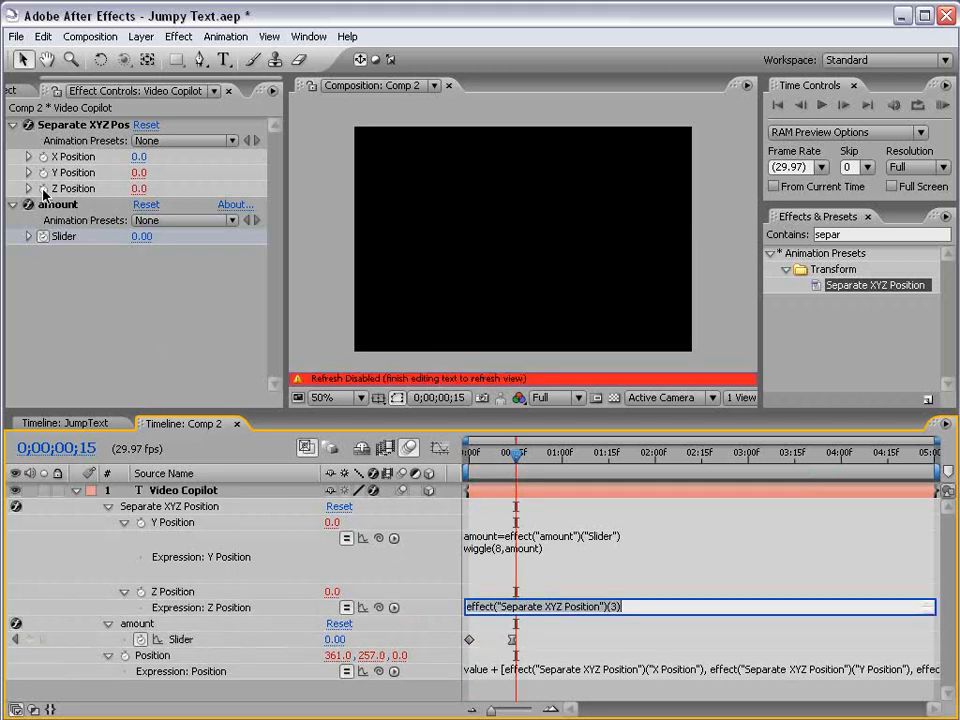
{"action": "type", "text": "wiggle(5,100"}
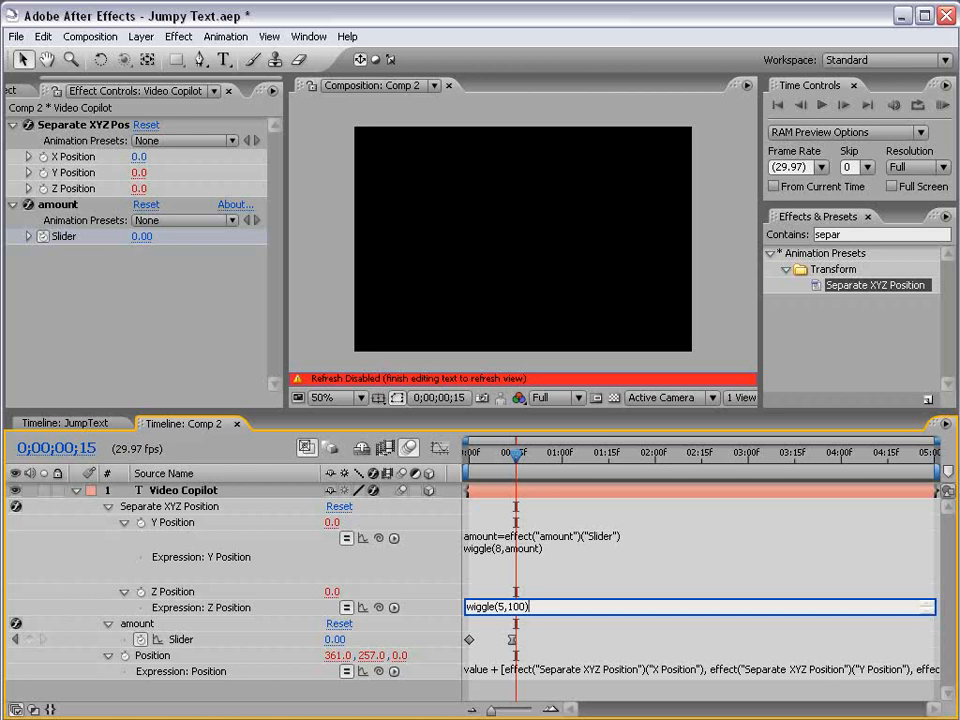
{"action": "left_click", "coordinate": [542, 590]}
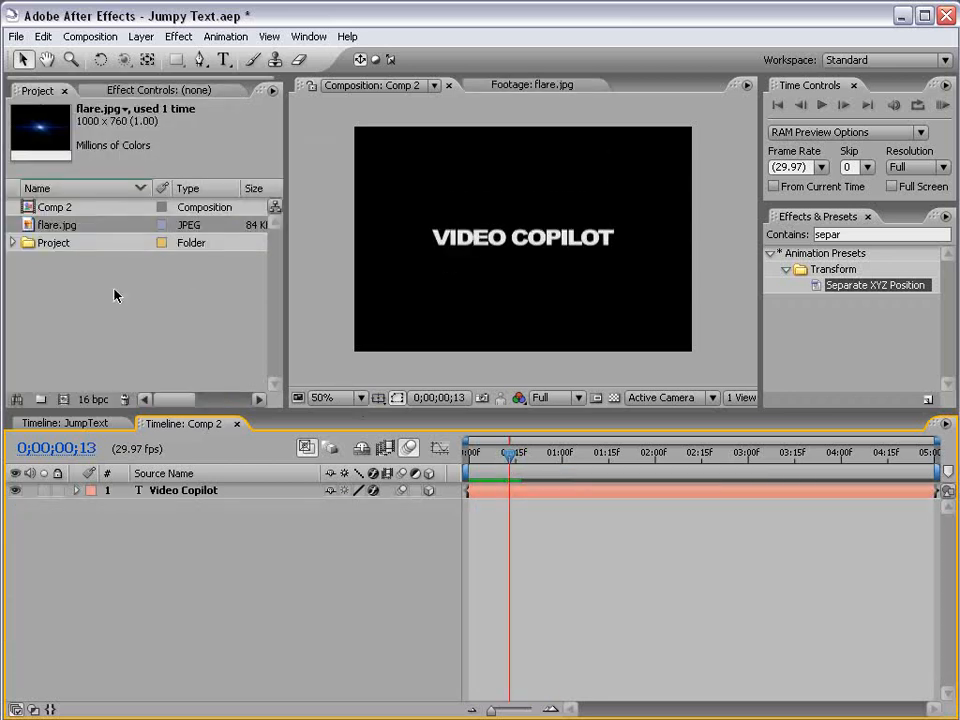
Step: Open the flare.jpg footage from the project to view it, then return to Comp 2
{"action": "double_click", "coordinate": [33, 226]}
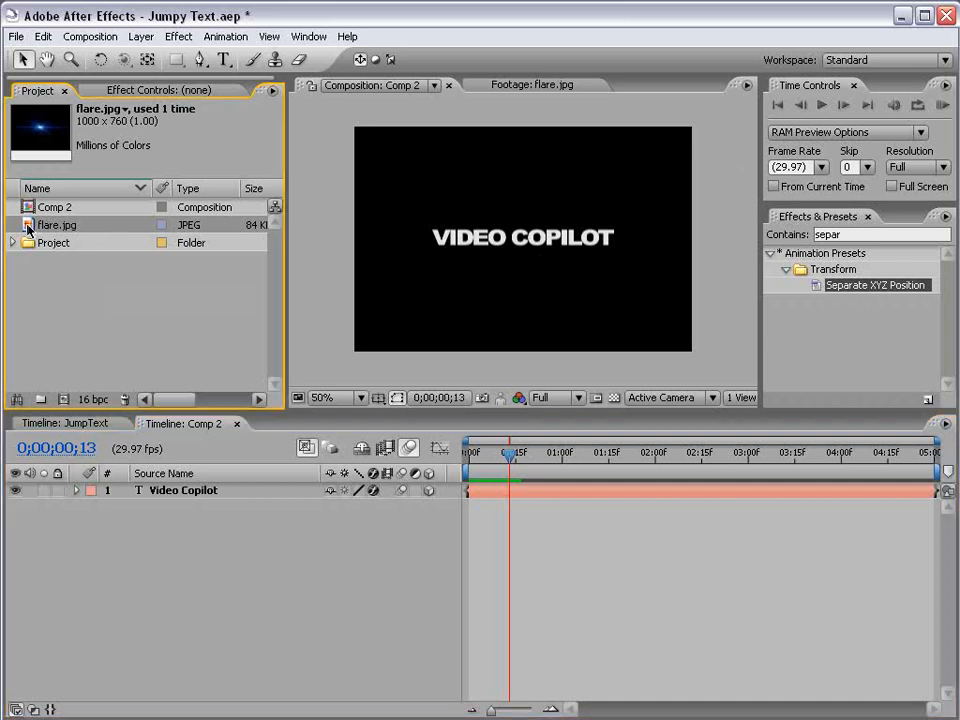
{"action": "scroll", "coordinate": [523, 270], "scroll_direction": "up", "scroll_amount": 2}
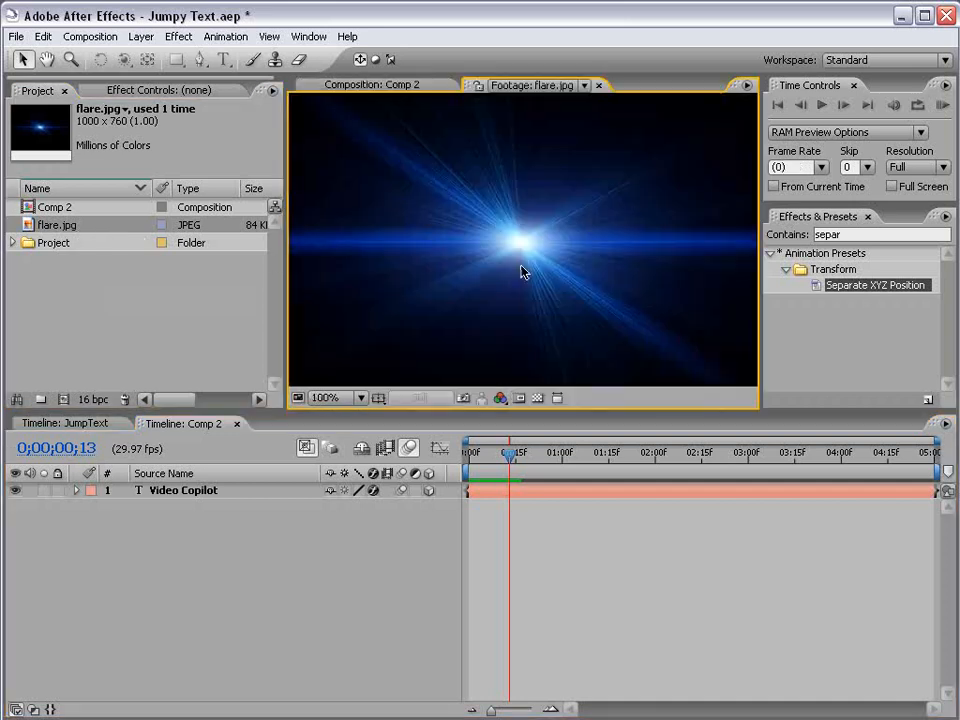
{"action": "left_click", "coordinate": [388, 88]}
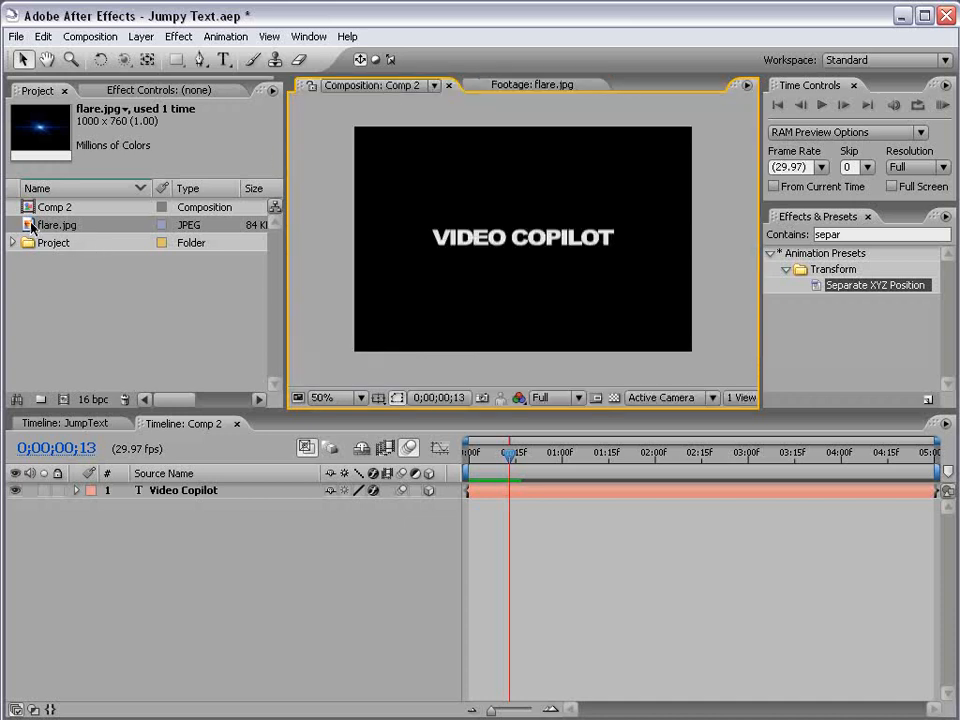
{"action": "double_click", "coordinate": [115, 224]}
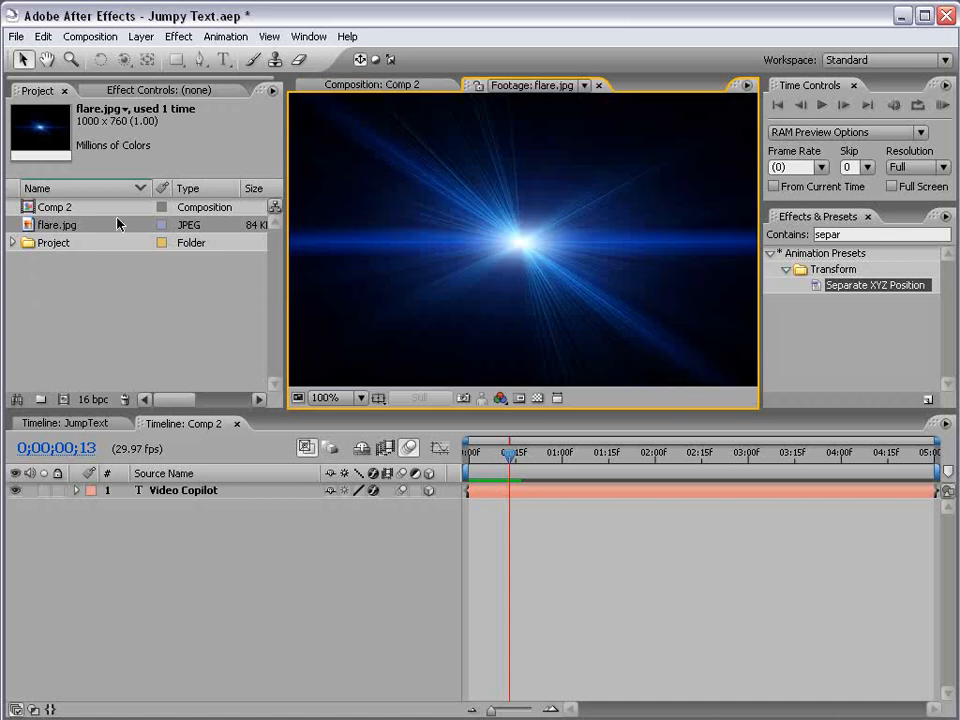
{"action": "left_click", "coordinate": [371, 86]}
{"action": "left_click", "coordinate": [71, 281]}
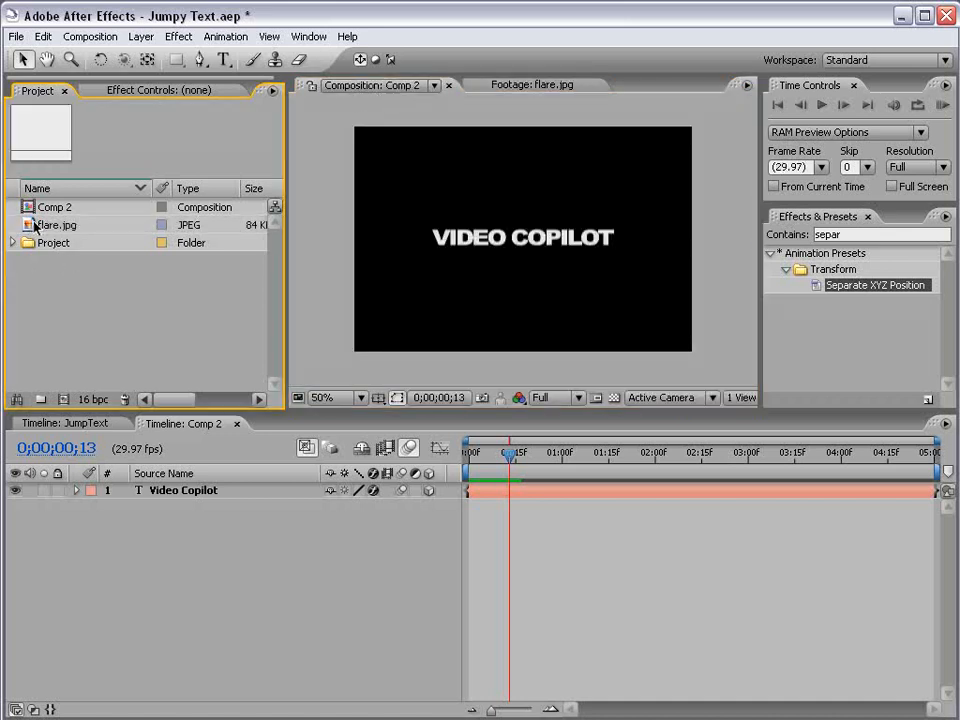
Step: Add flare.jpg to Comp 2 as a layer beneath the Video Copilot text
{"action": "left_click_drag", "start_coordinate": [45, 224], "coordinate": [524, 493]}
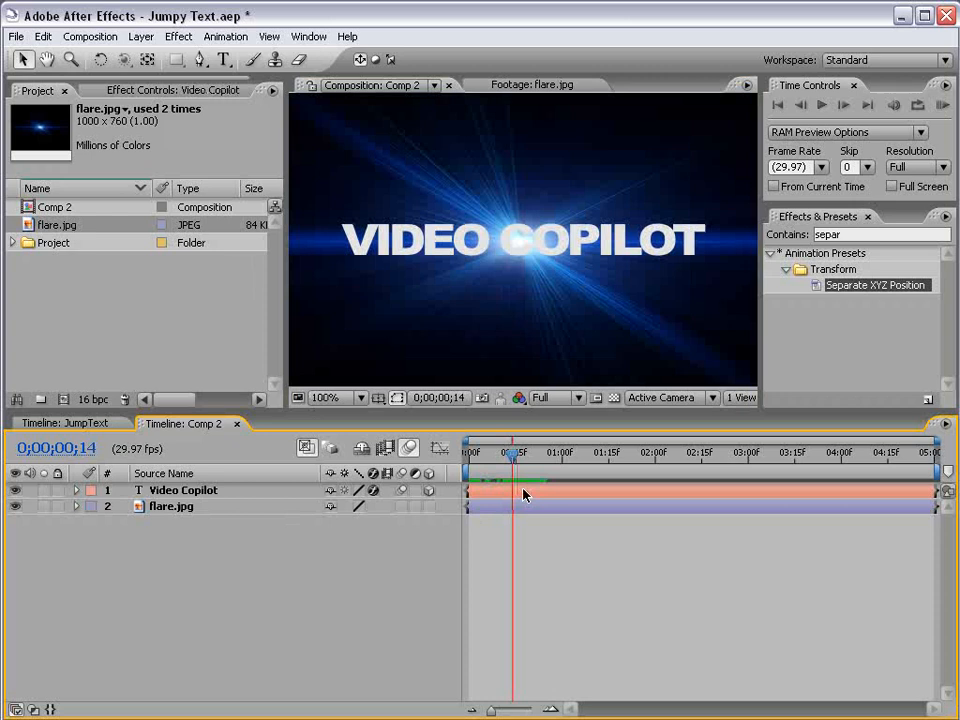
{"action": "left_click", "coordinate": [524, 493]}
Step: Apply a Drop Shadow effect to the Video Copilot text layer and set its distance to 3
{"action": "left_click", "coordinate": [179, 36]}
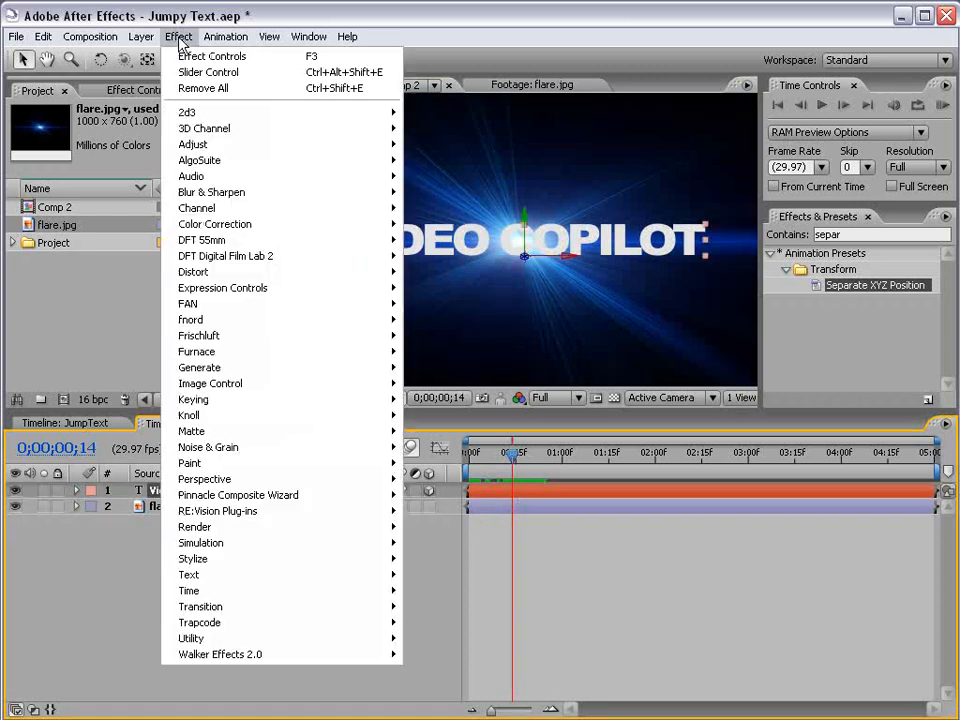
{"action": "mouse_move", "coordinate": [257, 482]}
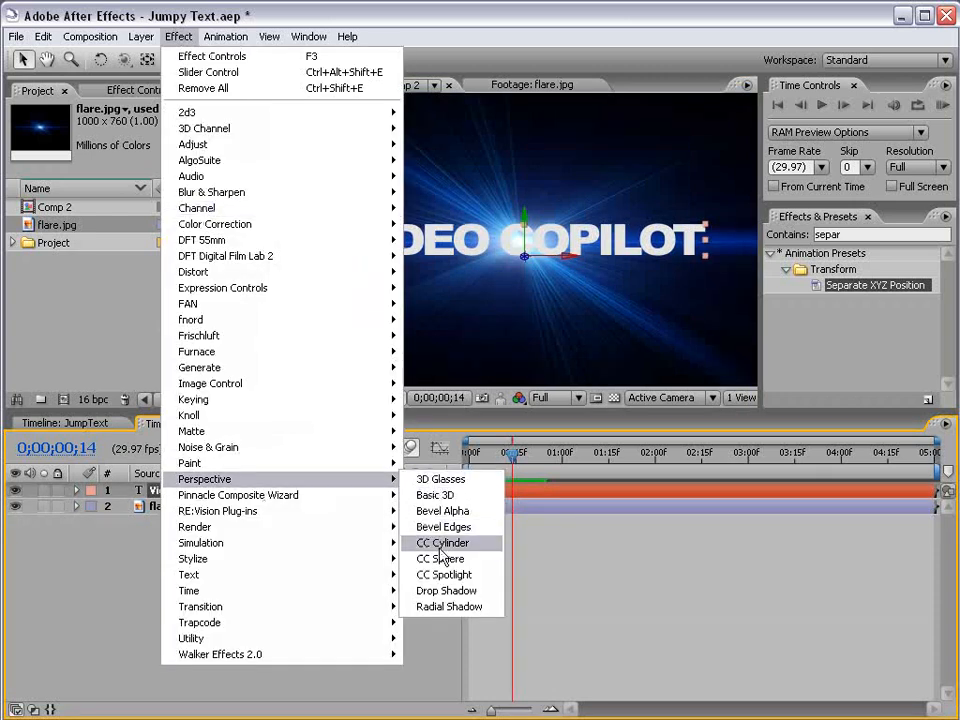
{"action": "left_click", "coordinate": [489, 594]}
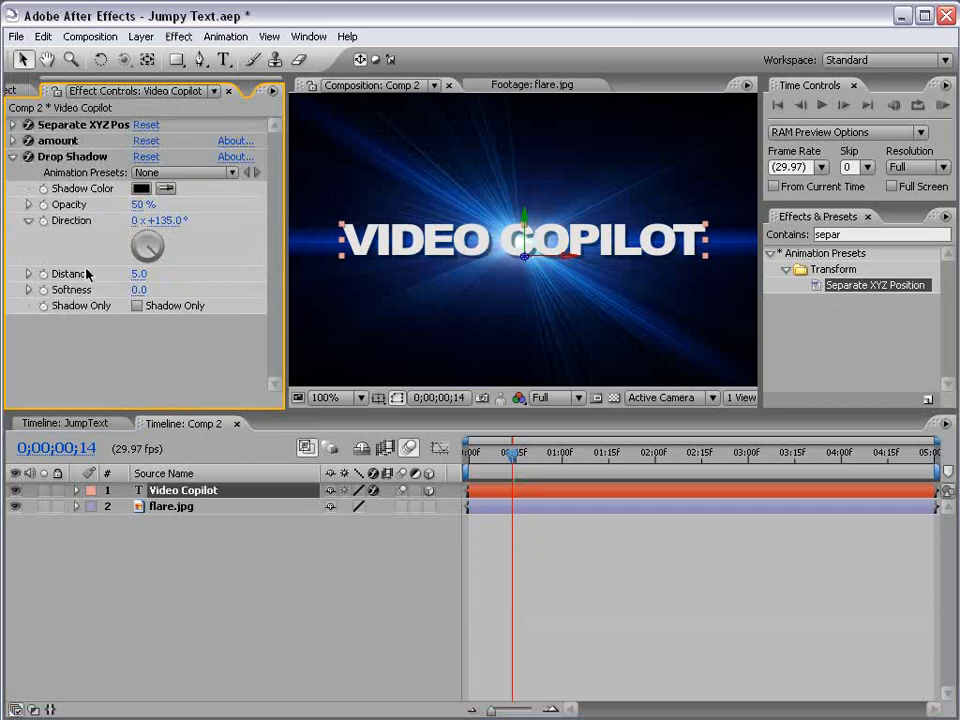
{"action": "left_click", "coordinate": [135, 275]}
{"action": "key", "text": "Return"}
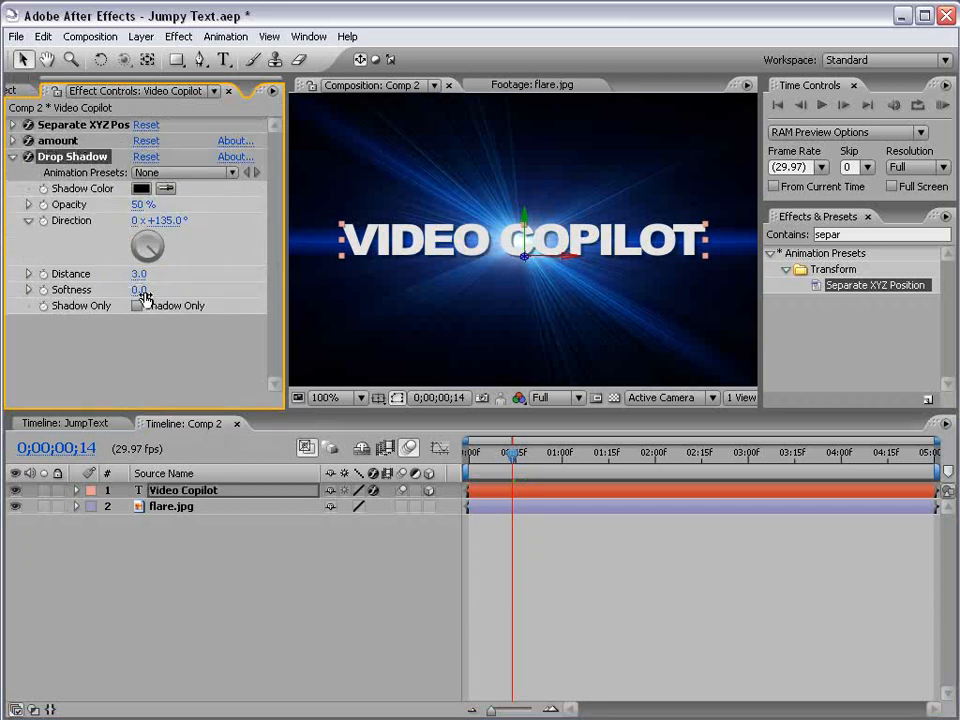
Step: Set the drop shadow's softness to 3 and its opacity to 74%
{"action": "left_click", "coordinate": [140, 289]}
{"action": "type", "text": "0"}
{"action": "type", "text": "3"}
{"action": "key", "text": "Return"}
{"action": "left_click_drag", "start_coordinate": [140, 204], "coordinate": [197, 208]}
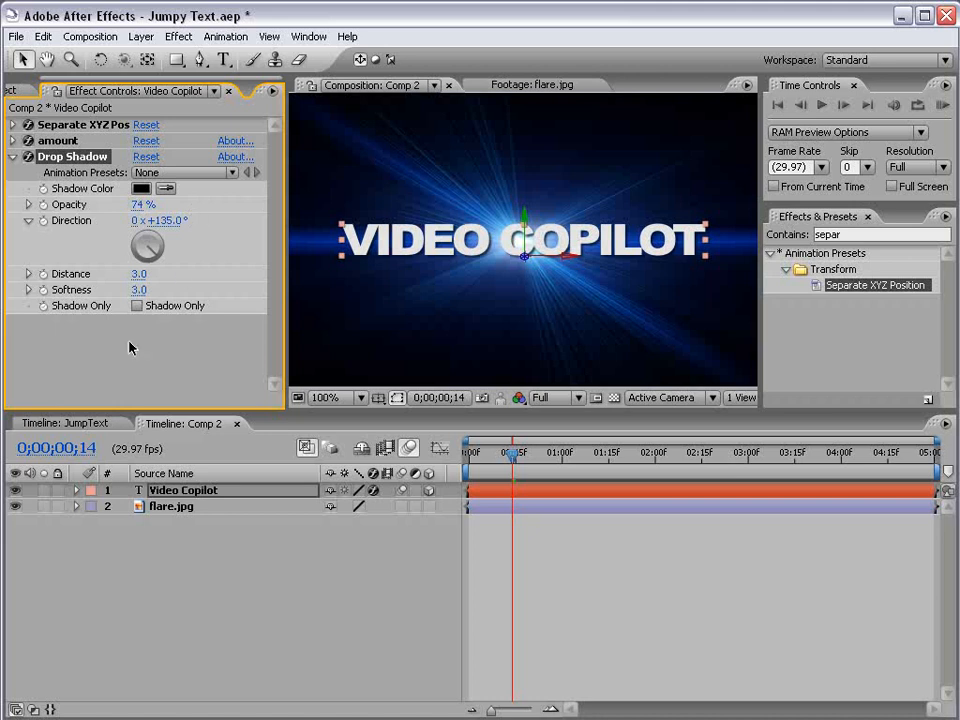
Step: Duplicate the Drop Shadow effect and set the copy's softness to 25
{"action": "left_click", "coordinate": [80, 158]}
{"action": "left_click", "coordinate": [46, 37]}
{"action": "left_click", "coordinate": [56, 201]}
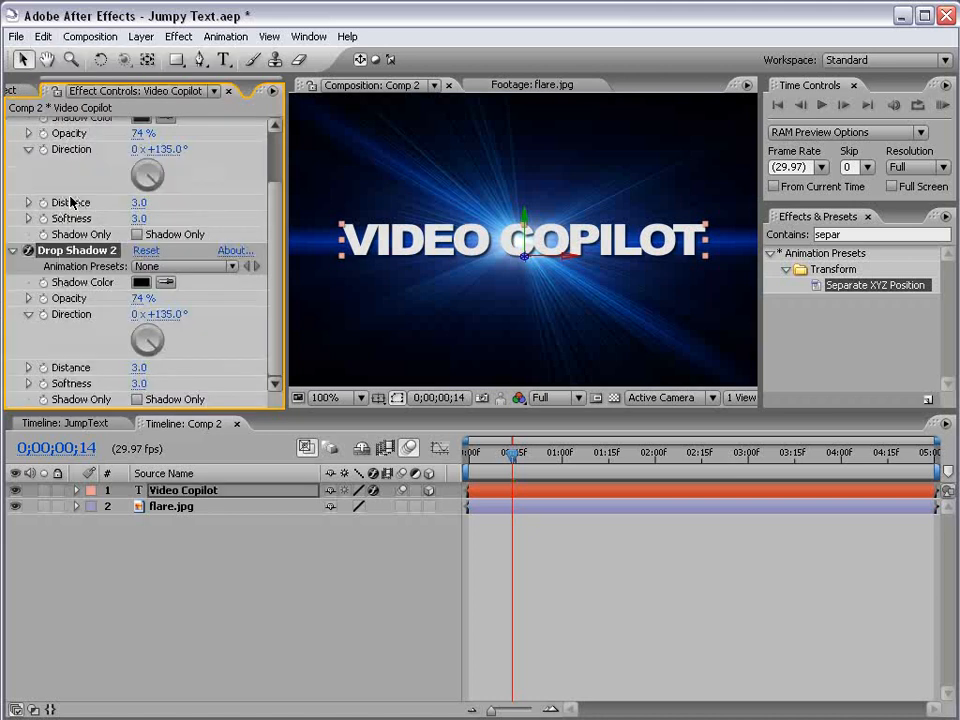
{"action": "scroll", "coordinate": [274, 210], "scroll_direction": "up", "scroll_amount": 3}
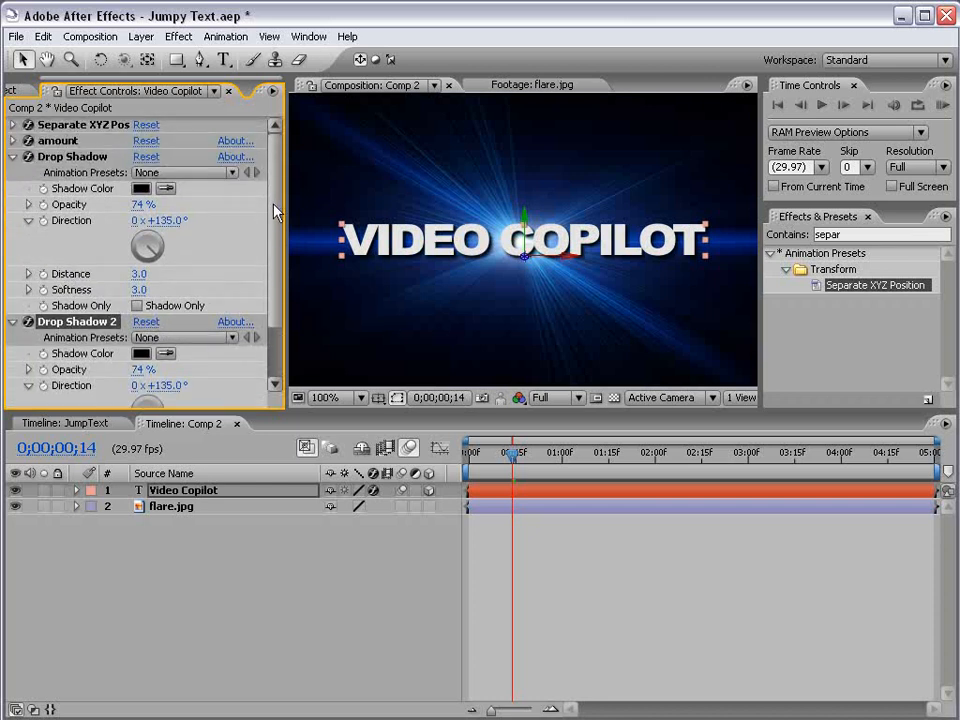
{"action": "left_click", "coordinate": [12, 157]}
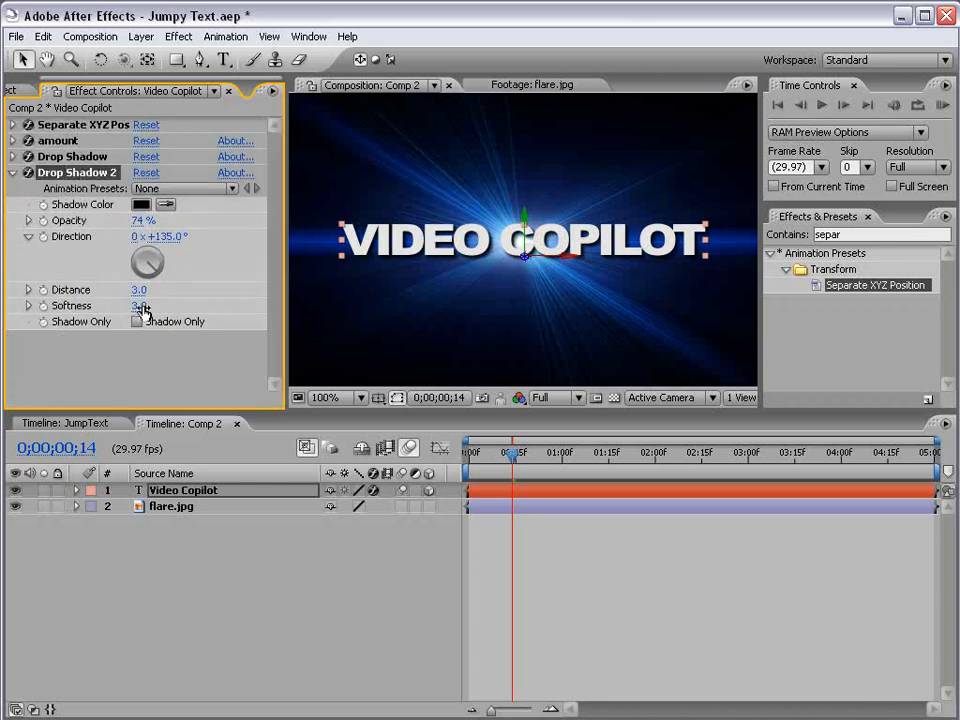
{"action": "left_click_drag", "start_coordinate": [140, 305], "coordinate": [165, 307]}
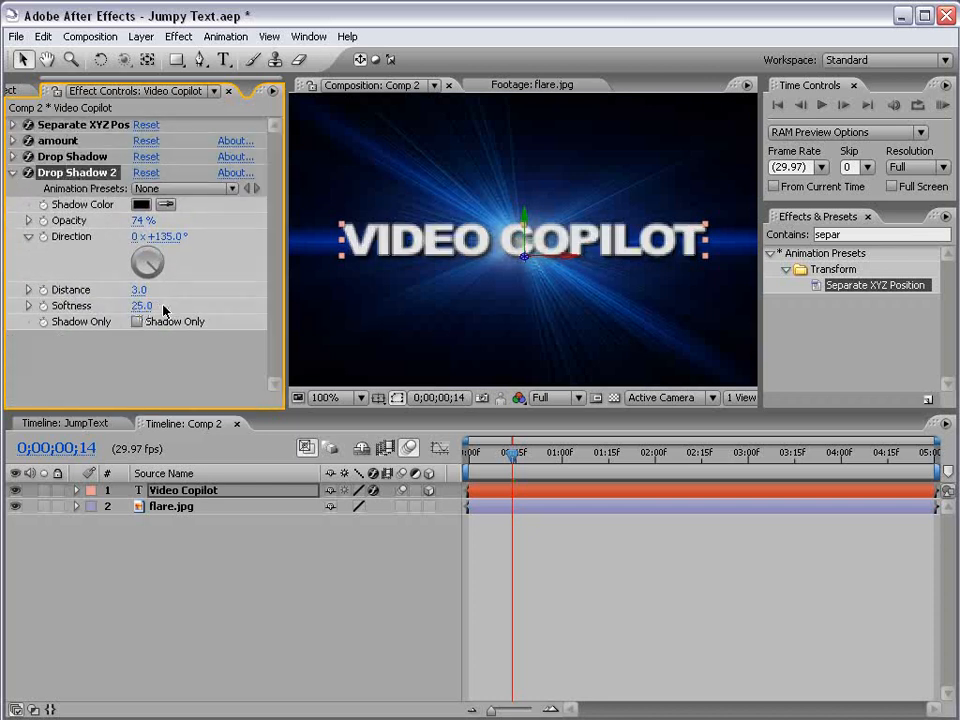
Step: Preview the shadowed text over the flare background at different zoom levels and times
{"action": "scroll", "coordinate": [493, 283], "scroll_direction": "up", "scroll_amount": 1}
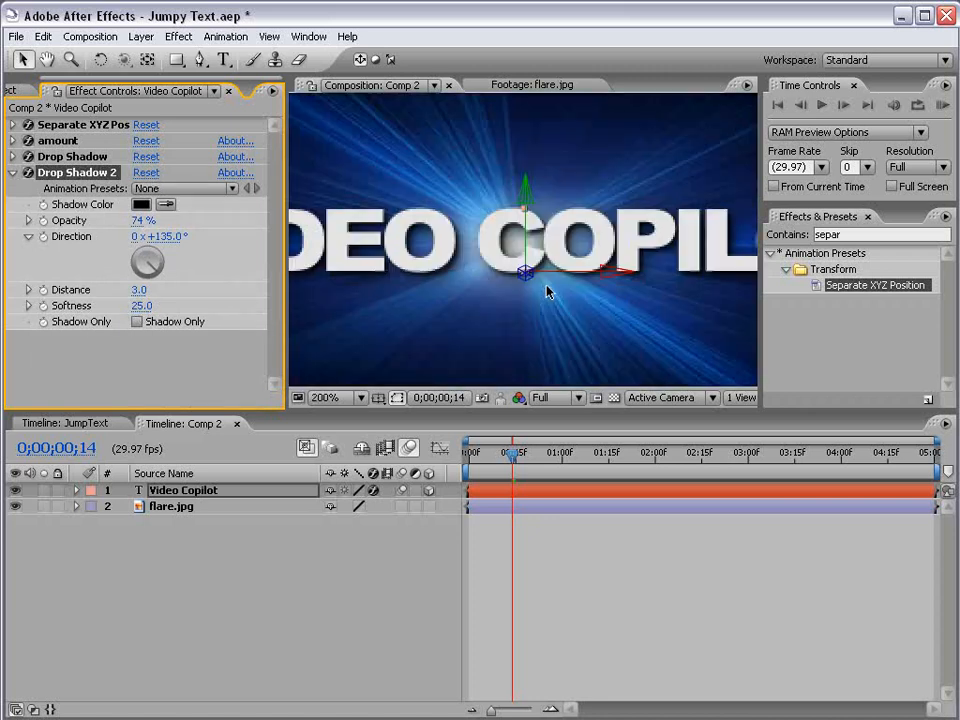
{"action": "scroll", "coordinate": [450, 276], "scroll_direction": "down", "scroll_amount": 1}
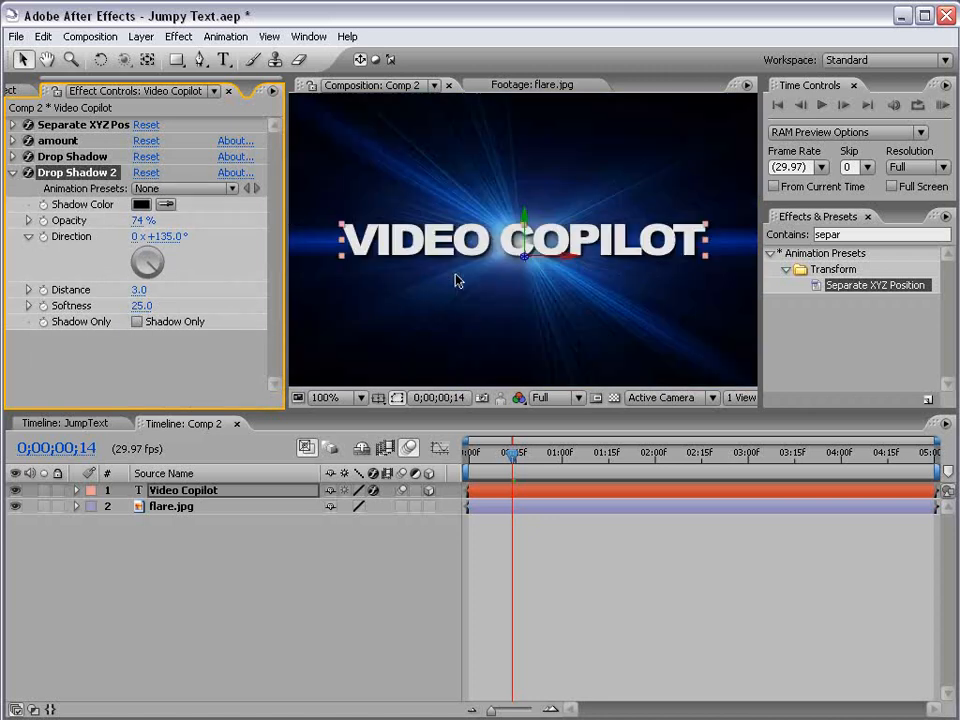
{"action": "left_click", "coordinate": [611, 590]}
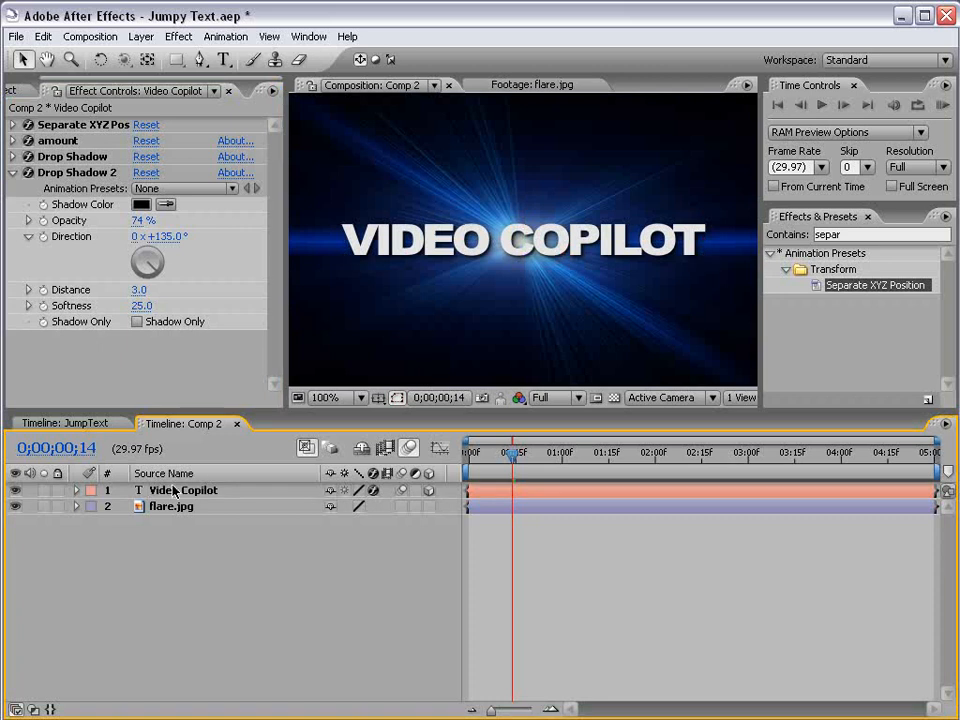
{"action": "left_click_drag", "start_coordinate": [512, 453], "coordinate": [537, 455]}
{"action": "scroll", "coordinate": [519, 313], "scroll_direction": "down", "scroll_amount": 1}
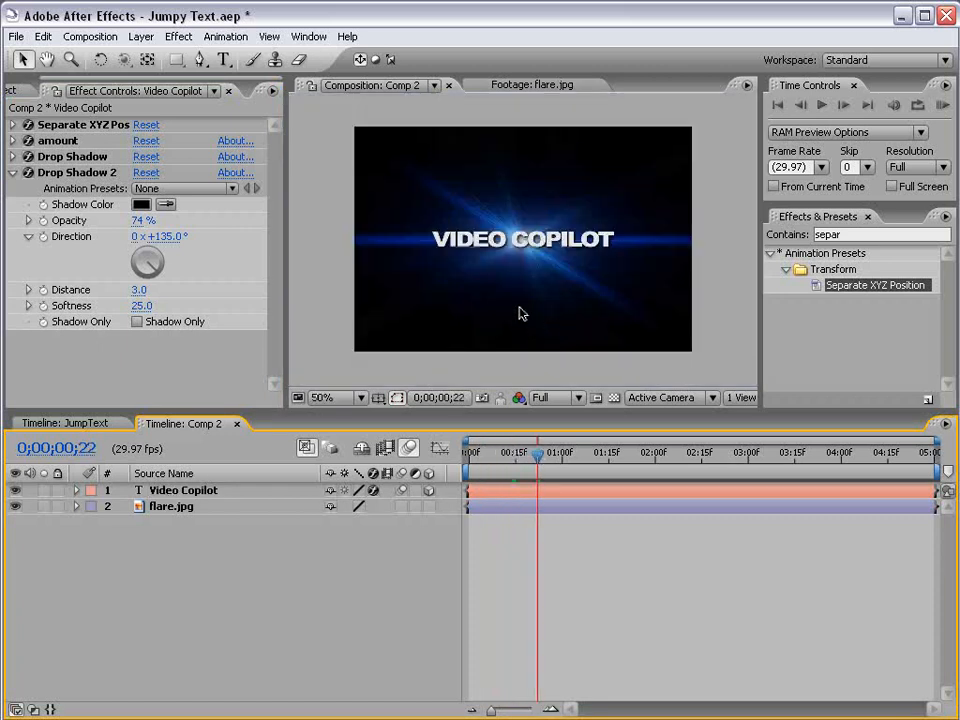
Step: Create a new adjustment layer and place it between the text layer and flare.jpg
{"action": "left_click", "coordinate": [172, 510]}
{"action": "scroll", "coordinate": [461, 298], "scroll_direction": "up", "scroll_amount": 1}
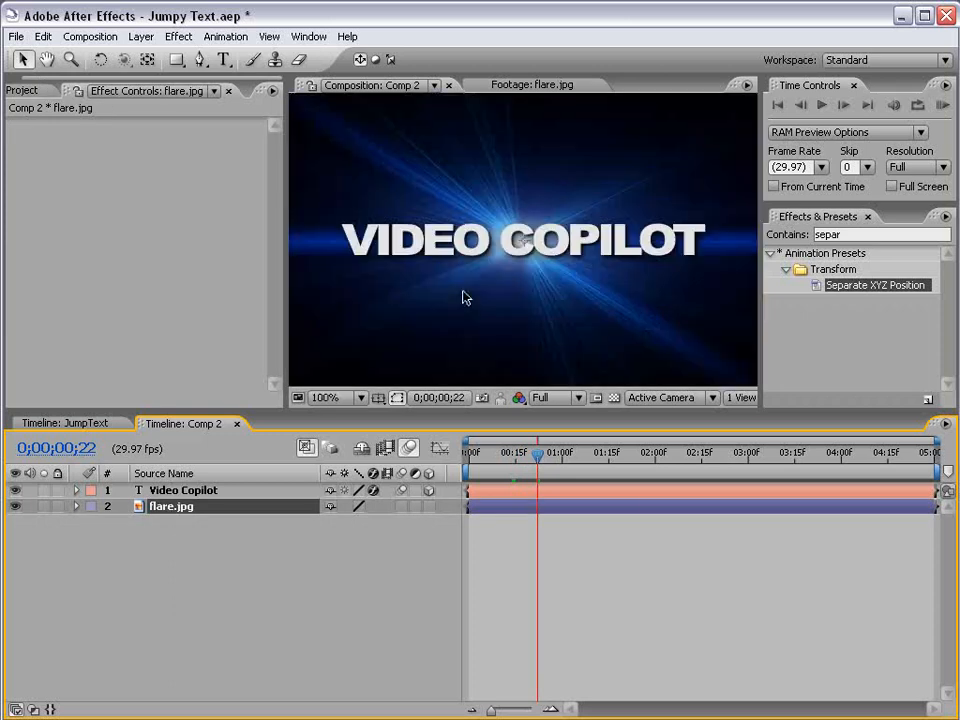
{"action": "scroll", "coordinate": [461, 298], "scroll_direction": "down", "scroll_amount": 1}
{"action": "left_click", "coordinate": [141, 36]}
{"action": "mouse_move", "coordinate": [152, 56]}
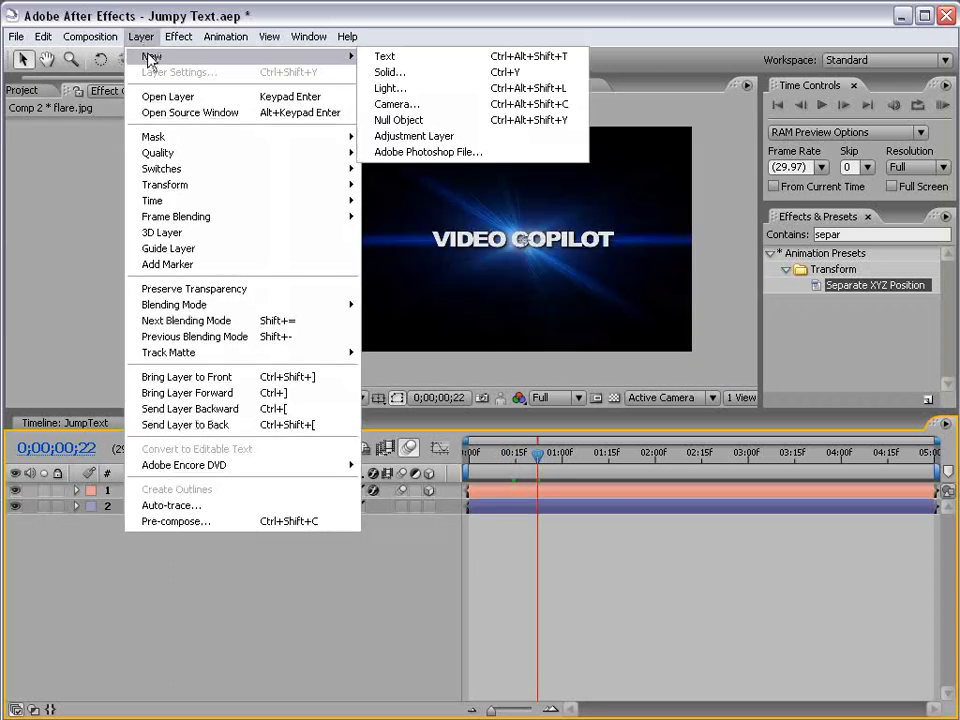
{"action": "left_click", "coordinate": [407, 137]}
{"action": "left_click_drag", "start_coordinate": [175, 490], "coordinate": [165, 514]}
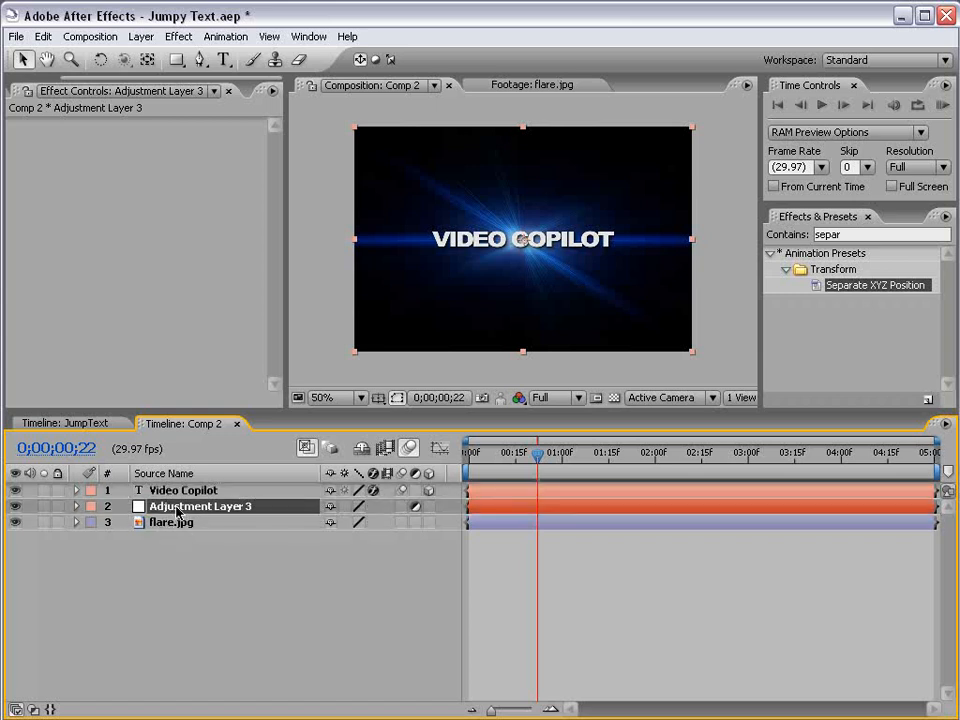
Step: Apply Curves to the adjustment layer and pull the RGB curve upward to brighten the background
{"action": "left_click", "coordinate": [180, 37]}
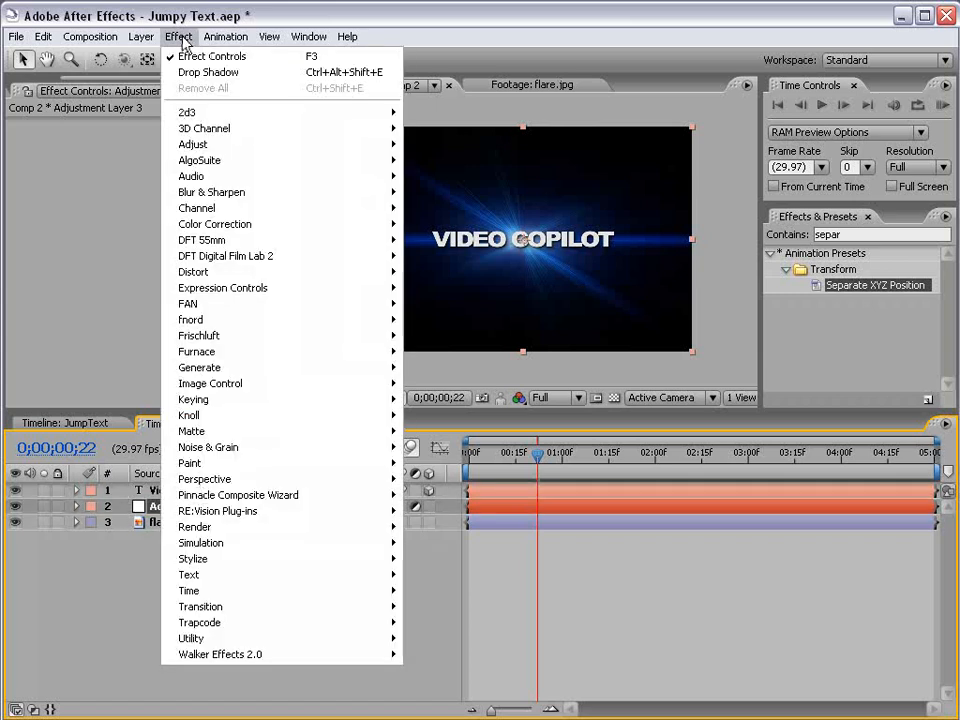
{"action": "mouse_move", "coordinate": [240, 222]}
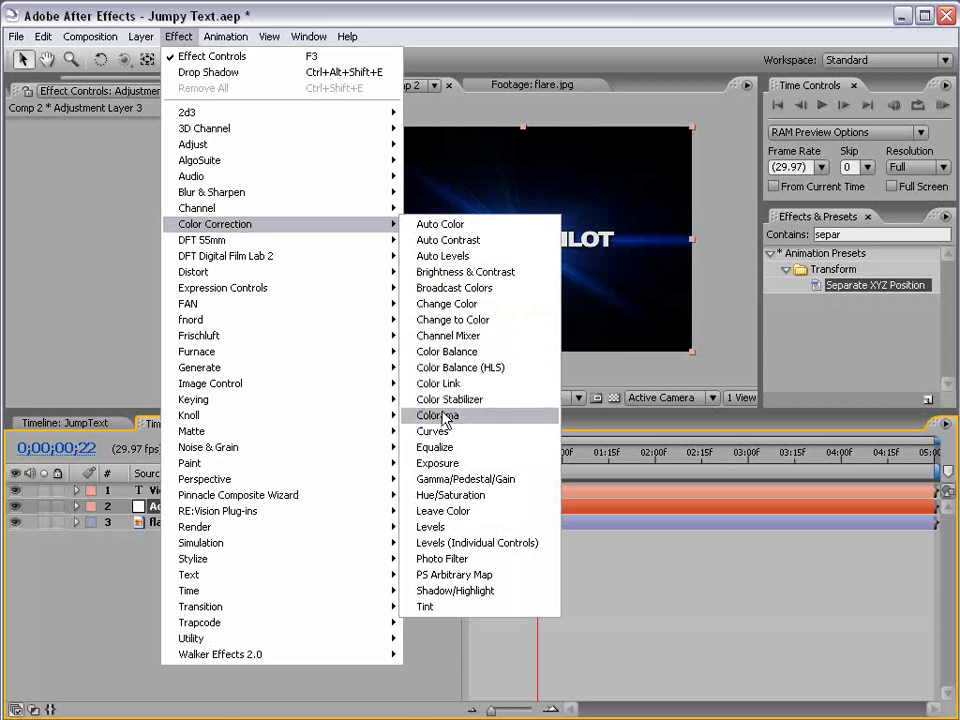
{"action": "left_click", "coordinate": [468, 432]}
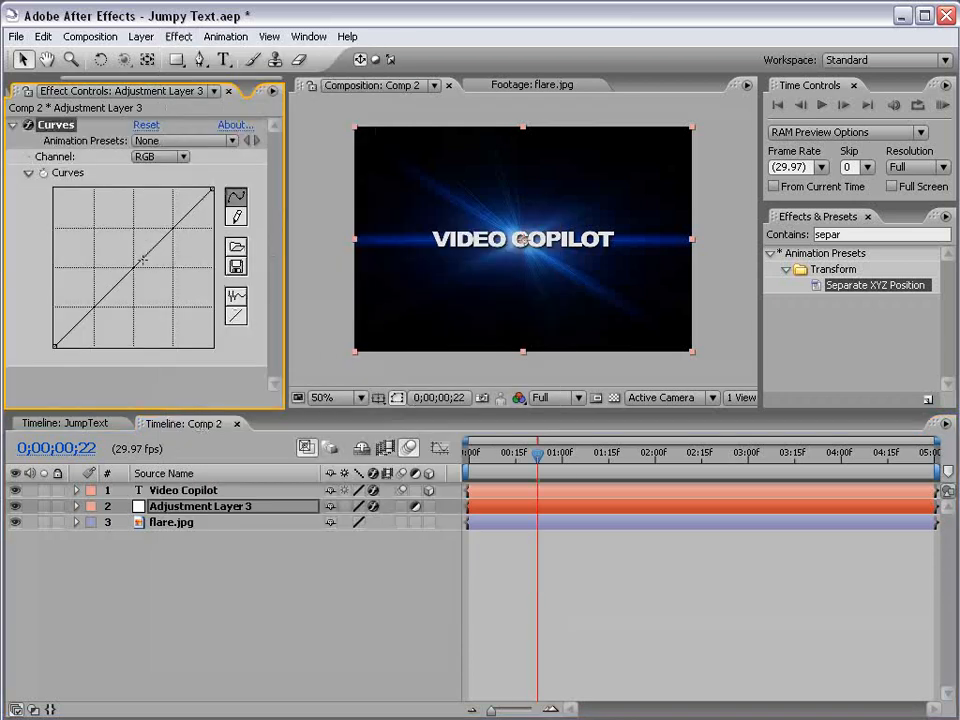
{"action": "left_click_drag", "start_coordinate": [106, 195], "coordinate": [106, 242]}
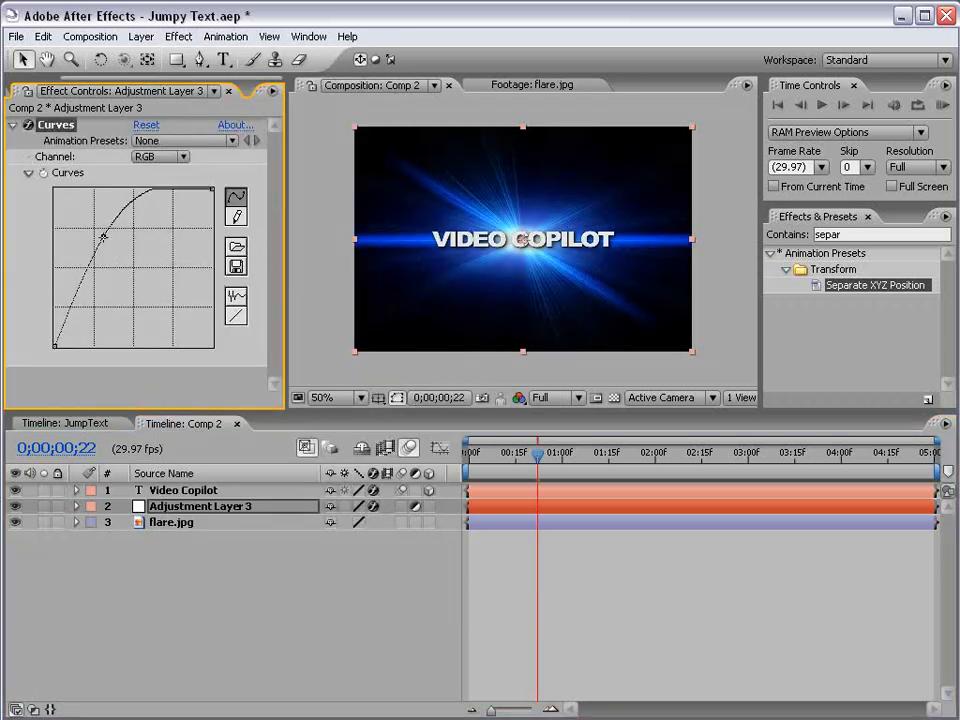
Step: Set the adjustment layer's opacity to 50%
{"action": "left_click", "coordinate": [185, 530]}
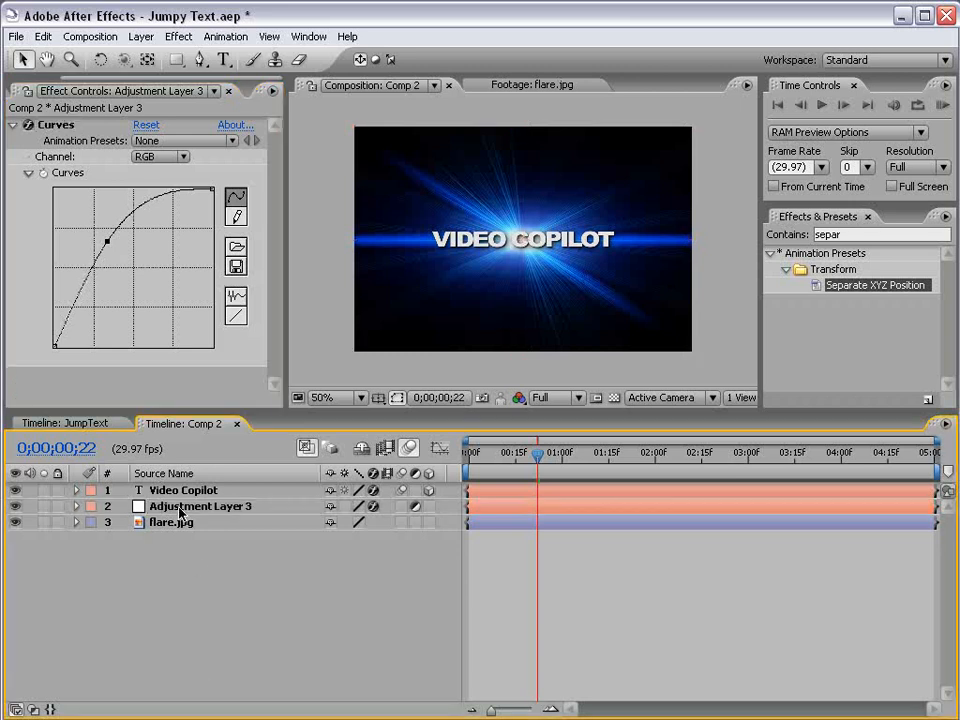
{"action": "left_click", "coordinate": [152, 506]}
{"action": "key", "text": "t"}
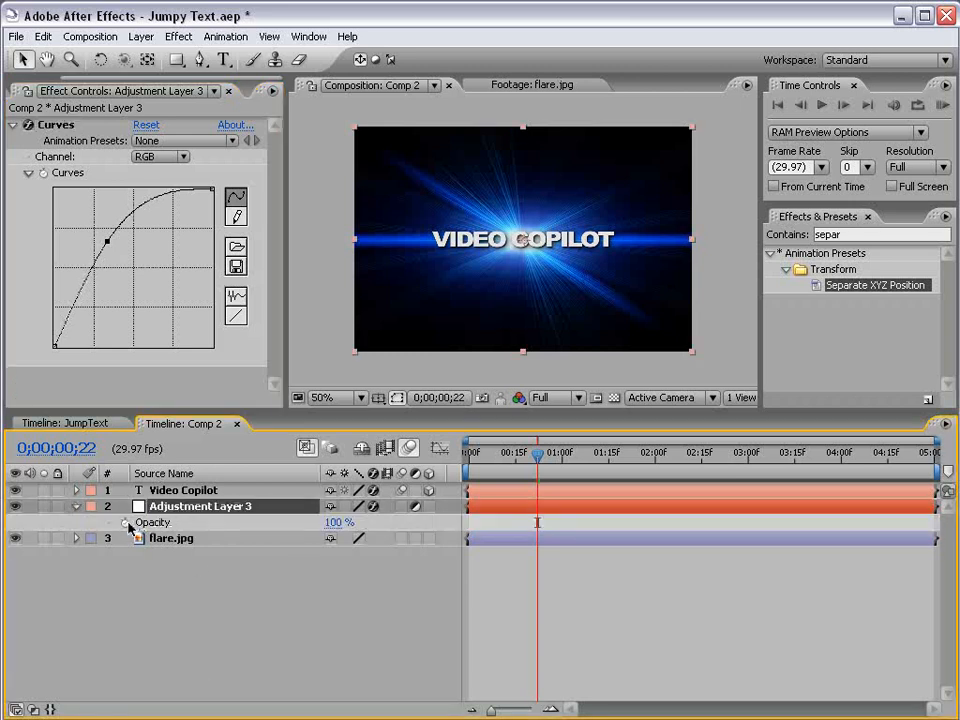
{"action": "left_click", "coordinate": [336, 522]}
{"action": "type", "text": "50"}
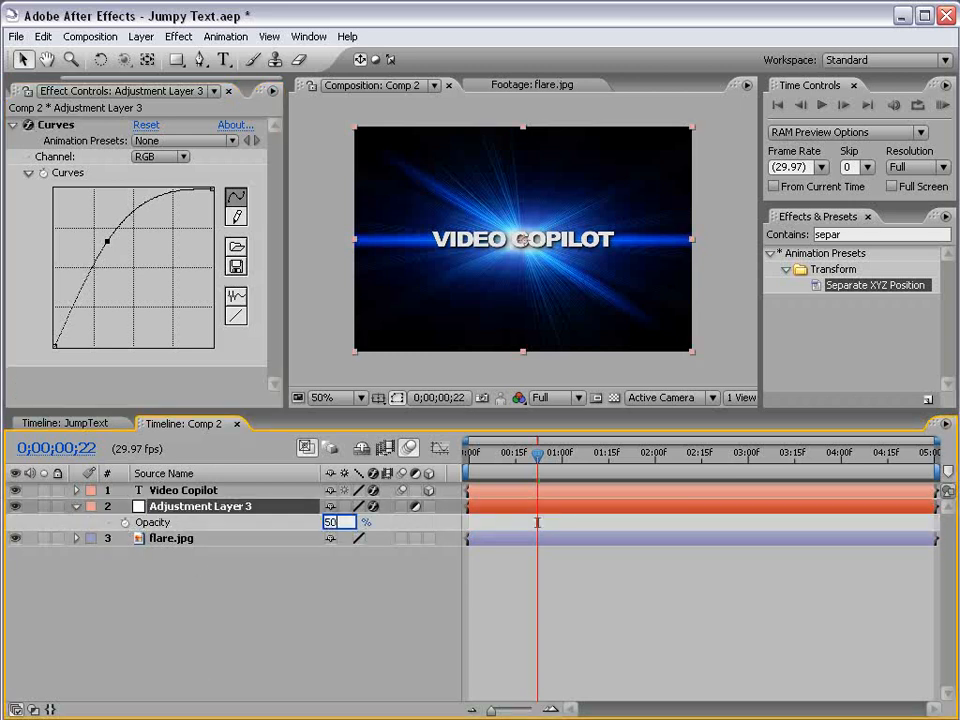
{"action": "key", "text": "Return"}
Step: Add a wiggle(5,50) expression to the adjustment layer's Opacity and scrub to preview the flicker
{"action": "key", "text": "F2"}
{"action": "left_click", "coordinate": [125, 522], "text": "alt"}
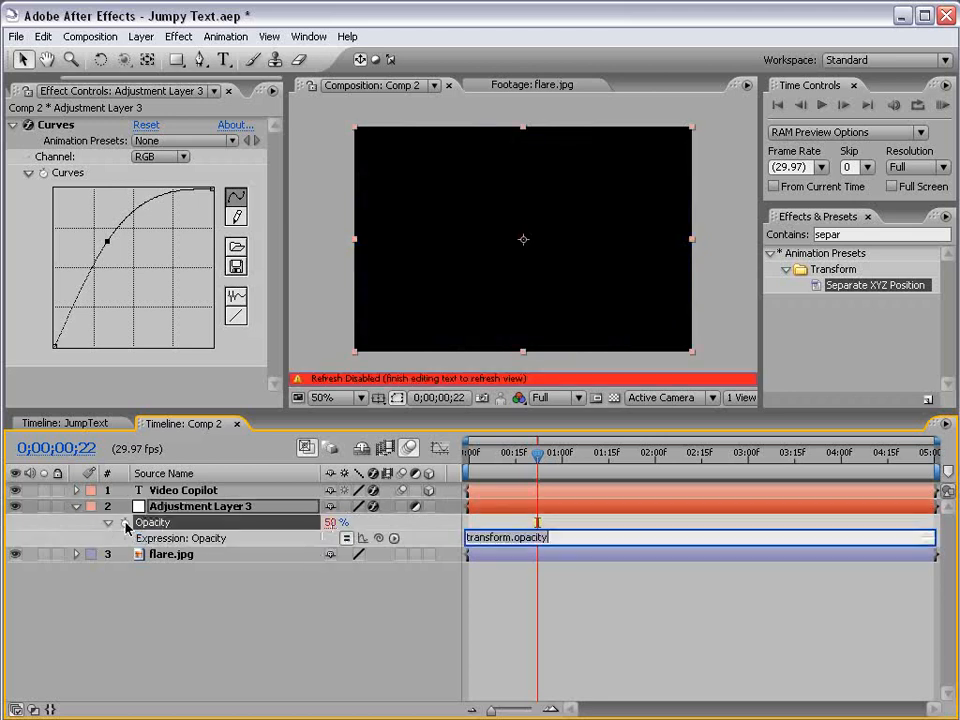
{"action": "type", "text": "wiggle(5,"}
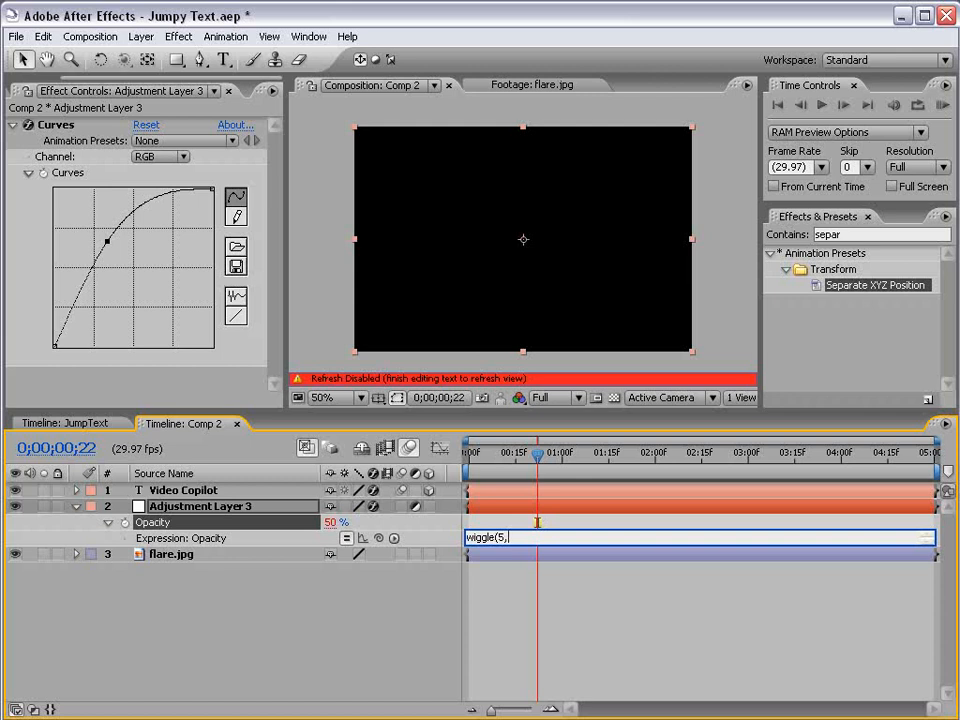
{"action": "type", "text": "50"}
{"action": "left_click", "coordinate": [549, 602]}
{"action": "left_click_drag", "start_coordinate": [538, 455], "coordinate": [739, 458]}
{"action": "left_click", "coordinate": [76, 506]}
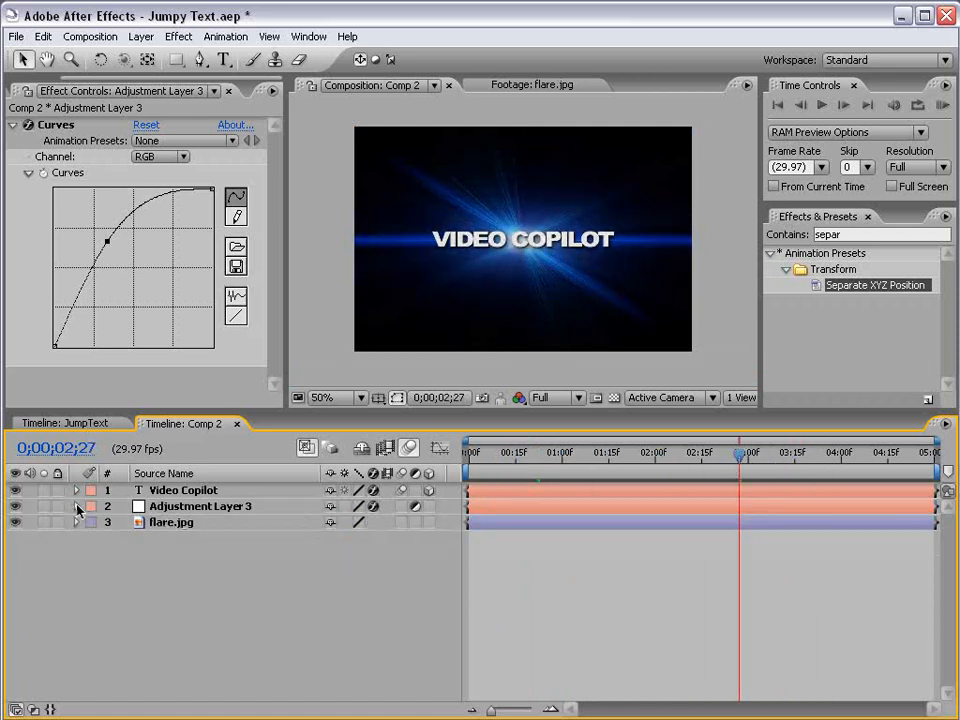
Step: Add a wiggle(5,20) expression to flare.jpg's Scale and scrub to preview it
{"action": "left_click", "coordinate": [170, 522]}
{"action": "key", "text": "s"}
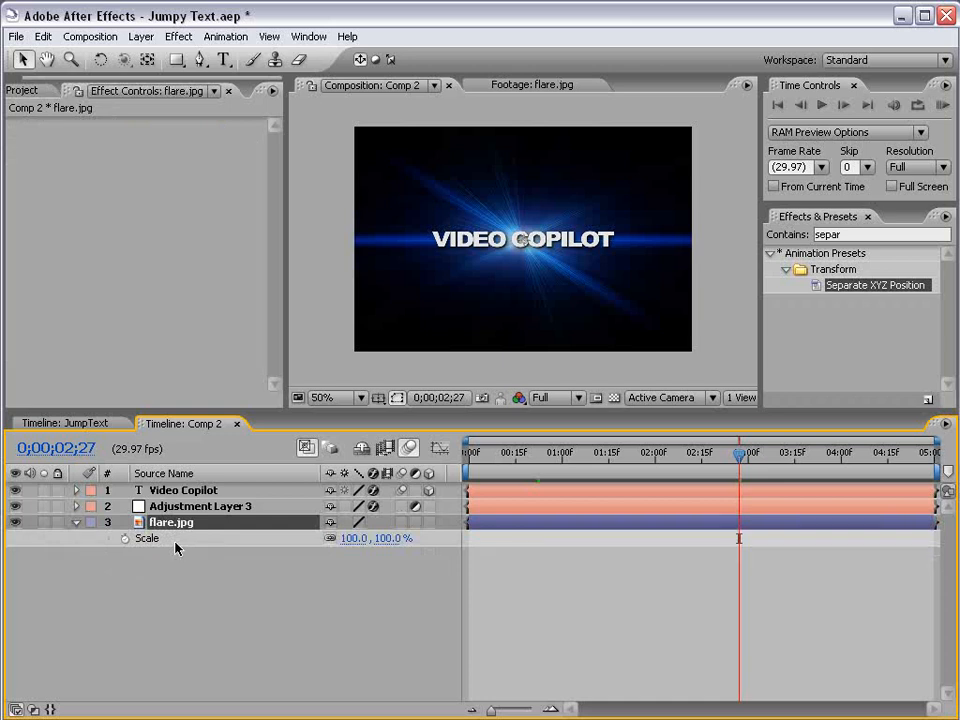
{"action": "left_click", "coordinate": [125, 538], "text": "alt"}
{"action": "type", "text": "wi"}
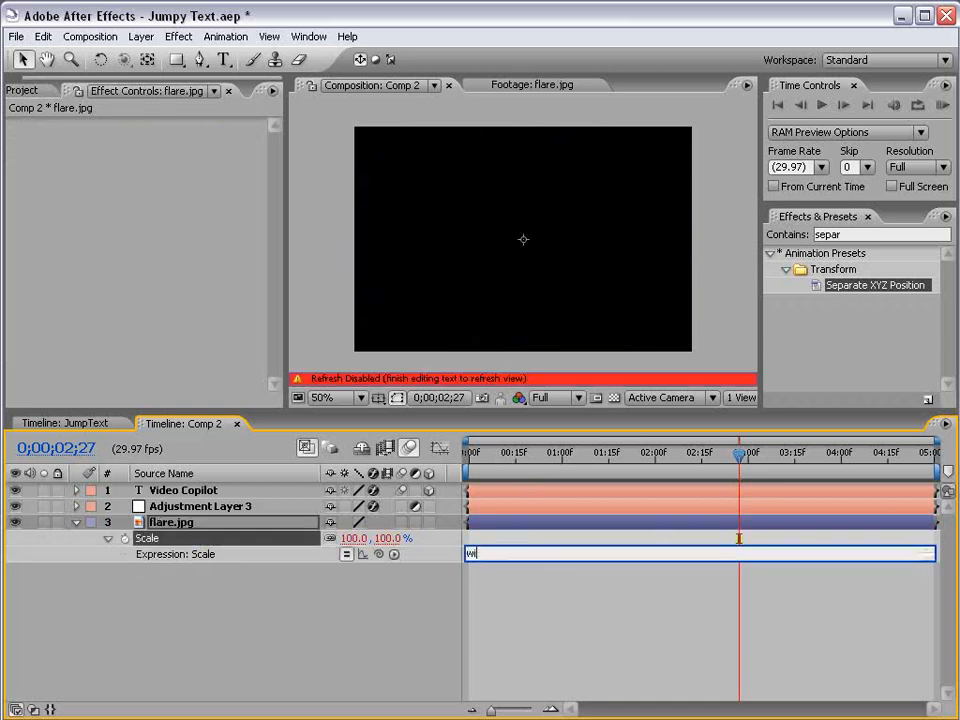
{"action": "type", "text": "ggle(5,20"}
{"action": "left_click", "coordinate": [598, 617]}
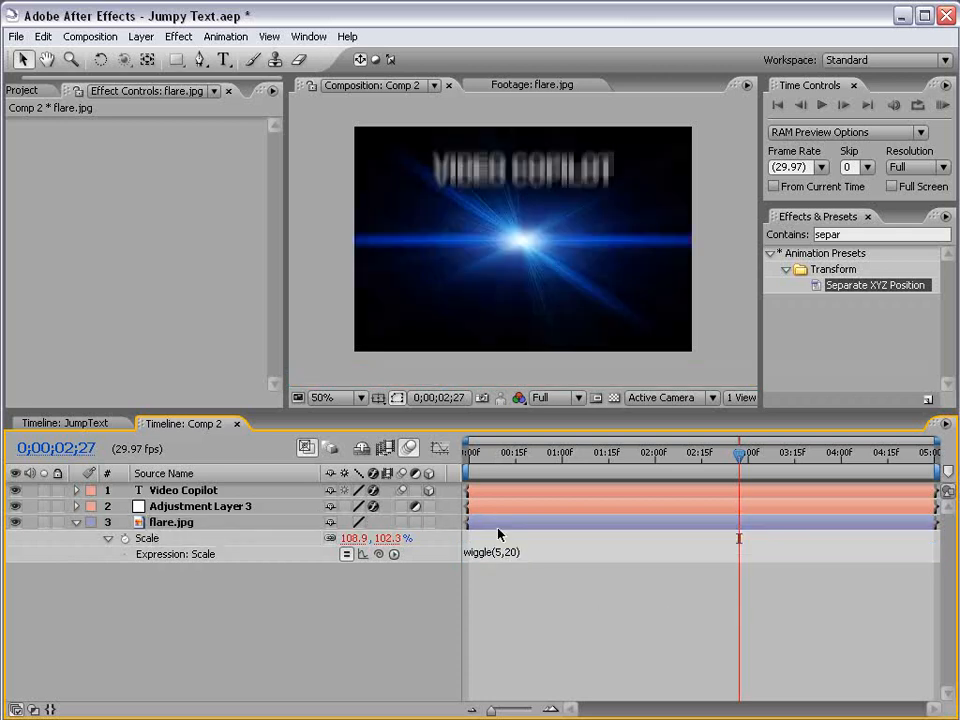
{"action": "left_click_drag", "start_coordinate": [572, 456], "coordinate": [677, 456]}
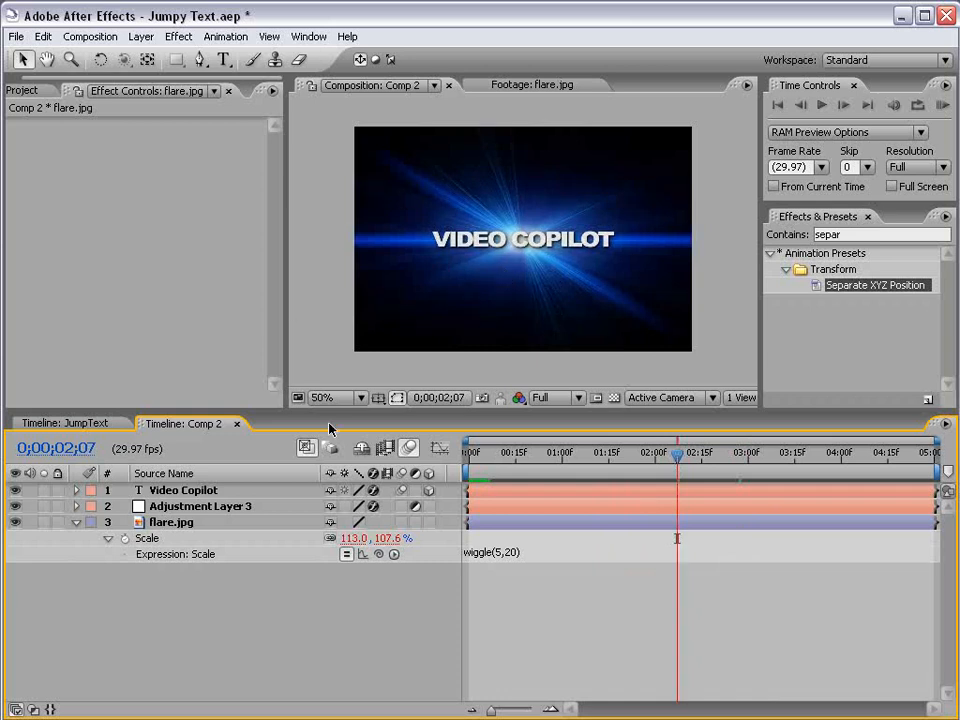
Step: Rewrite flare.jpg's Scale expression as s=wiggle(5,20)[0]; [s,s] so both dimensions scale uniformly, then preview it
{"action": "left_click", "coordinate": [503, 554]}
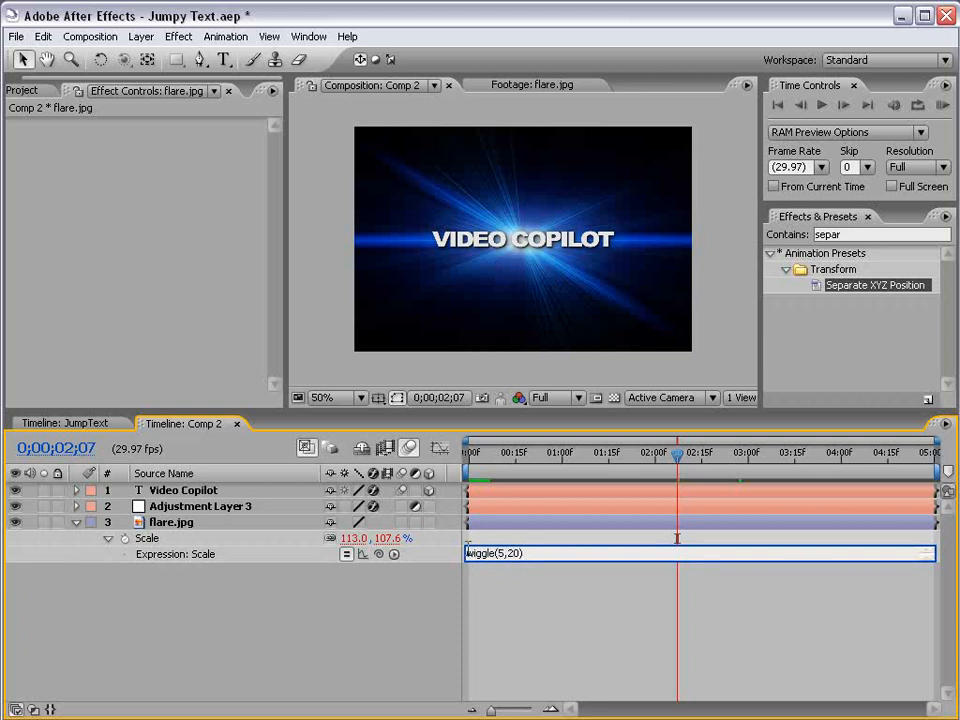
{"action": "left_click_drag", "start_coordinate": [473, 562], "coordinate": [476, 603]}
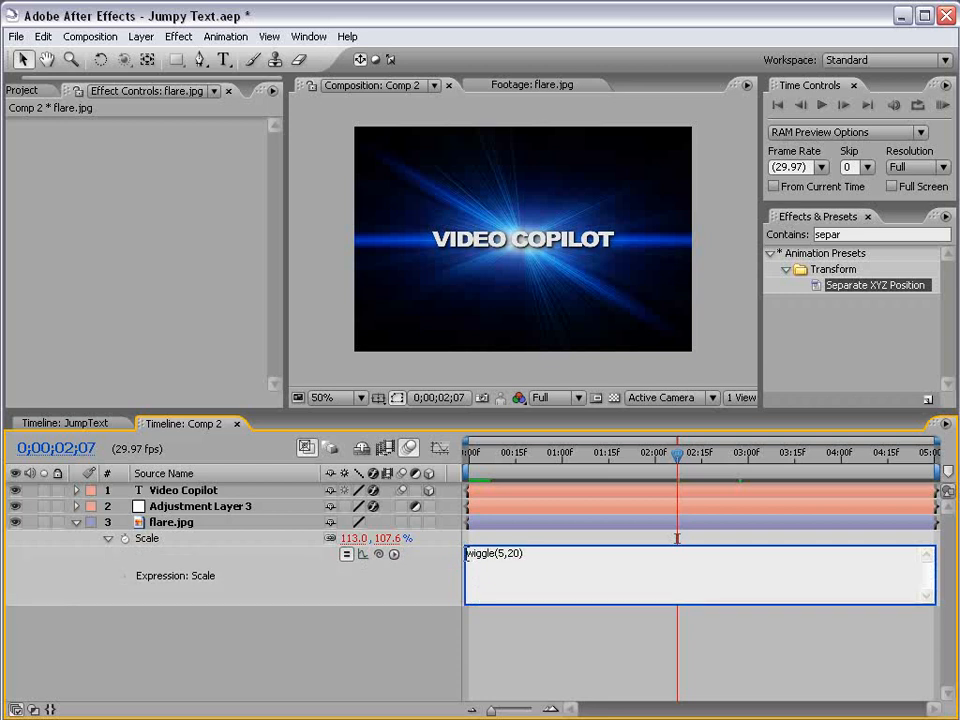
{"action": "left_click", "coordinate": [467, 553]}
{"action": "type", "text": "s="}
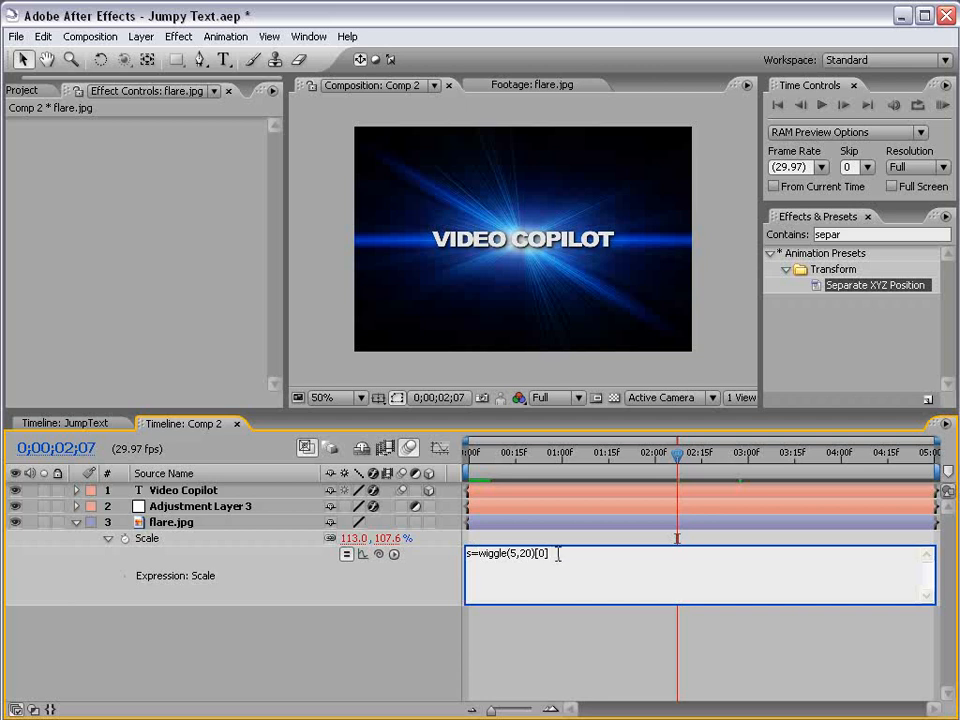
{"action": "key", "text": "Return"}
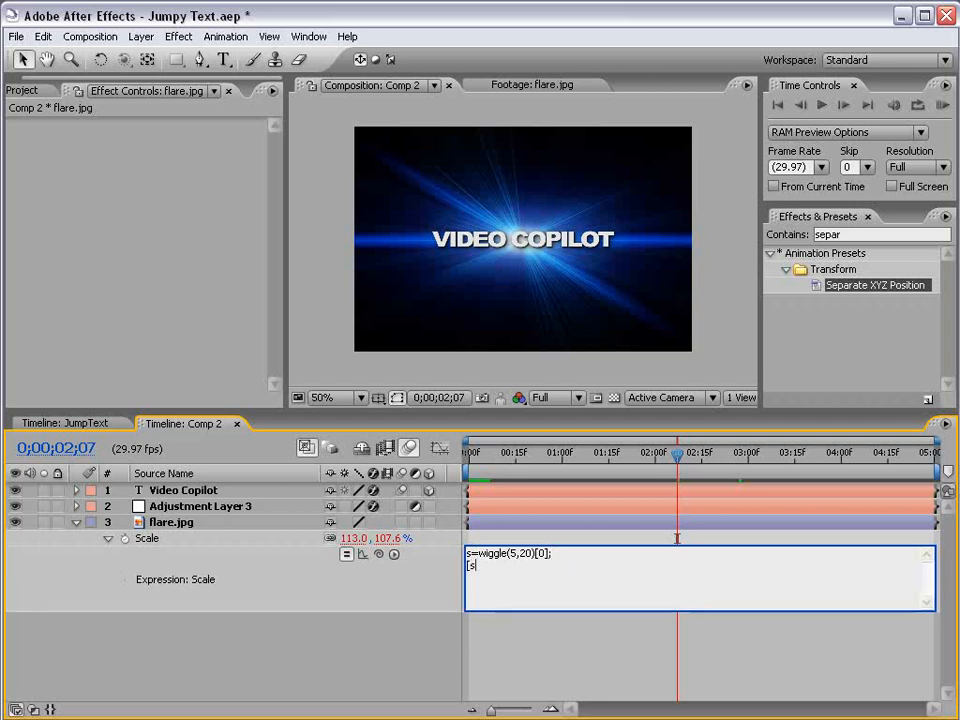
{"action": "type", "text": "[s,s"}
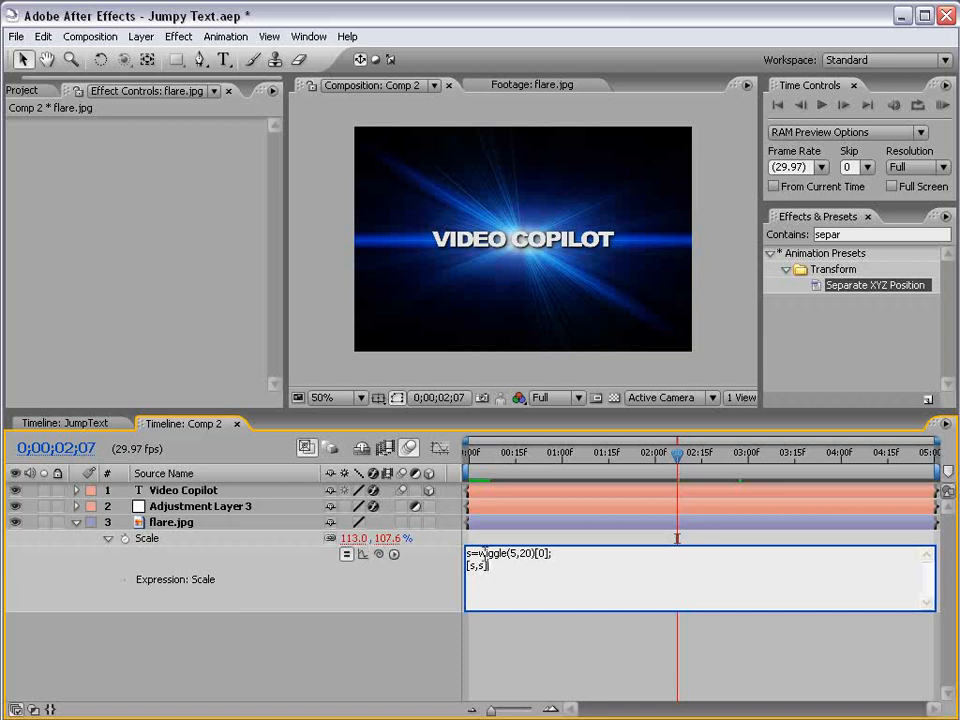
{"action": "left_click_drag", "start_coordinate": [558, 552], "coordinate": [437, 555]}
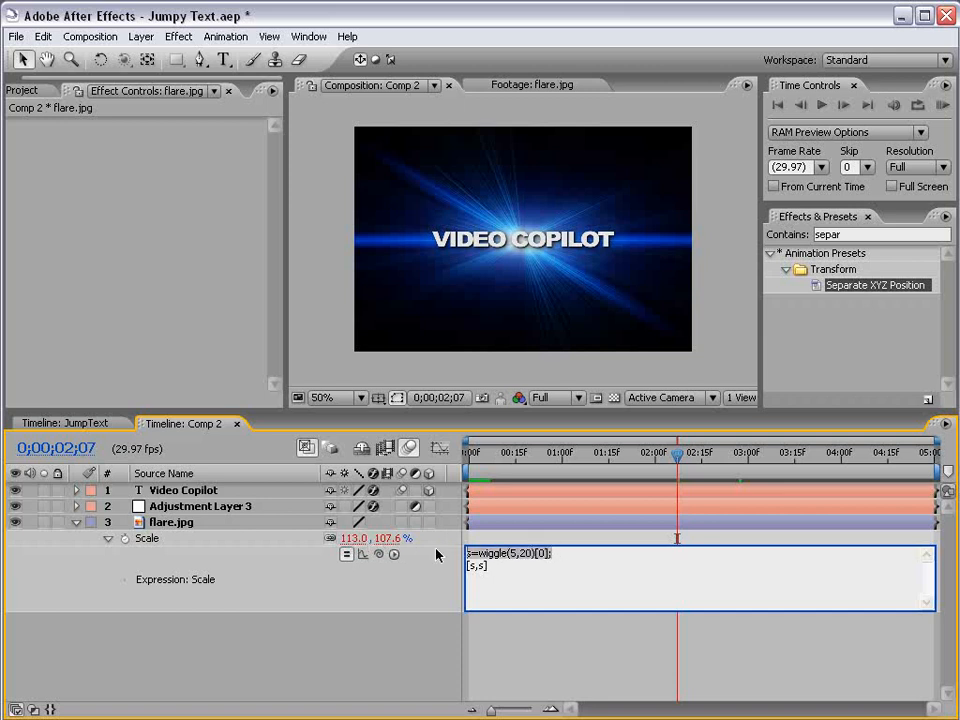
{"action": "left_click", "coordinate": [502, 640]}
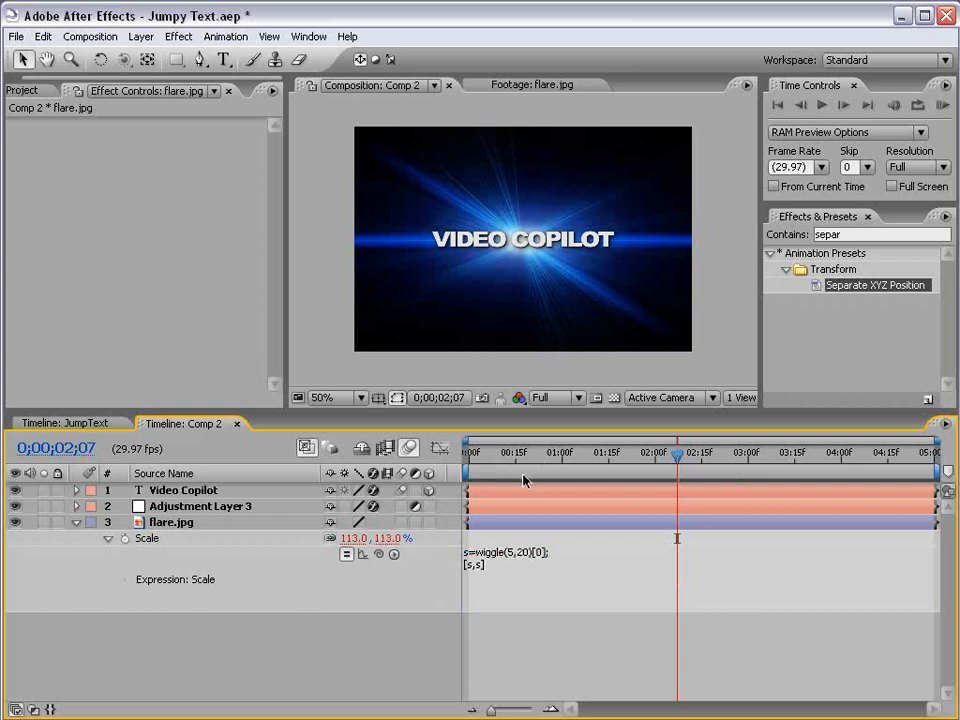
{"action": "key", "text": "KP_0"}
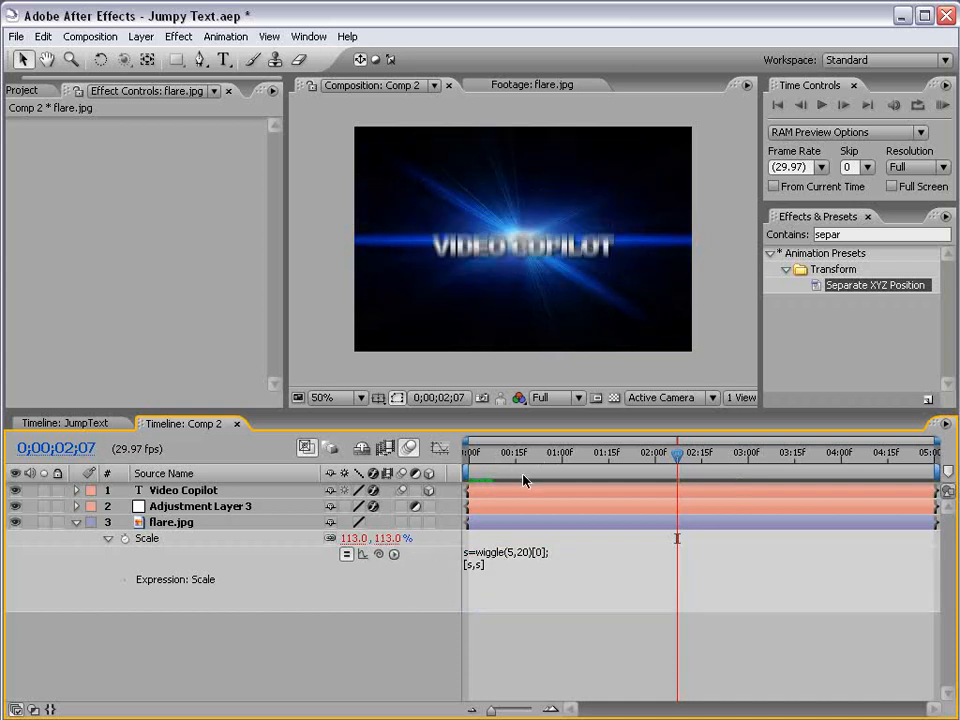
Step: Change the wiggle amount in flare.jpg's Scale expression to 40 and preview the result
{"action": "left_click", "coordinate": [492, 555]}
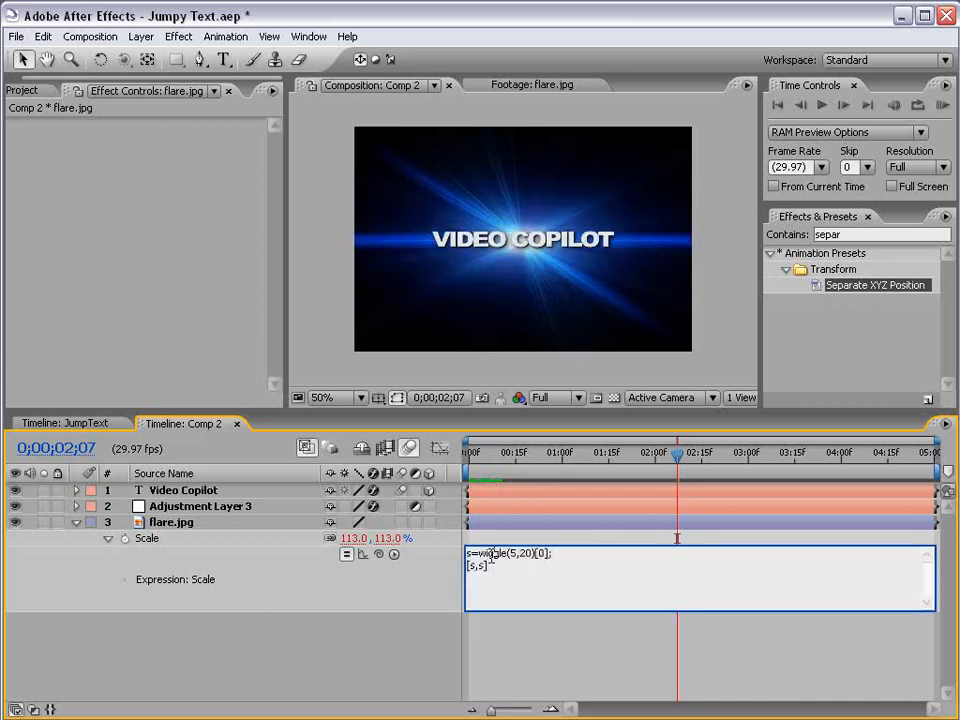
{"action": "double_click", "coordinate": [524, 554]}
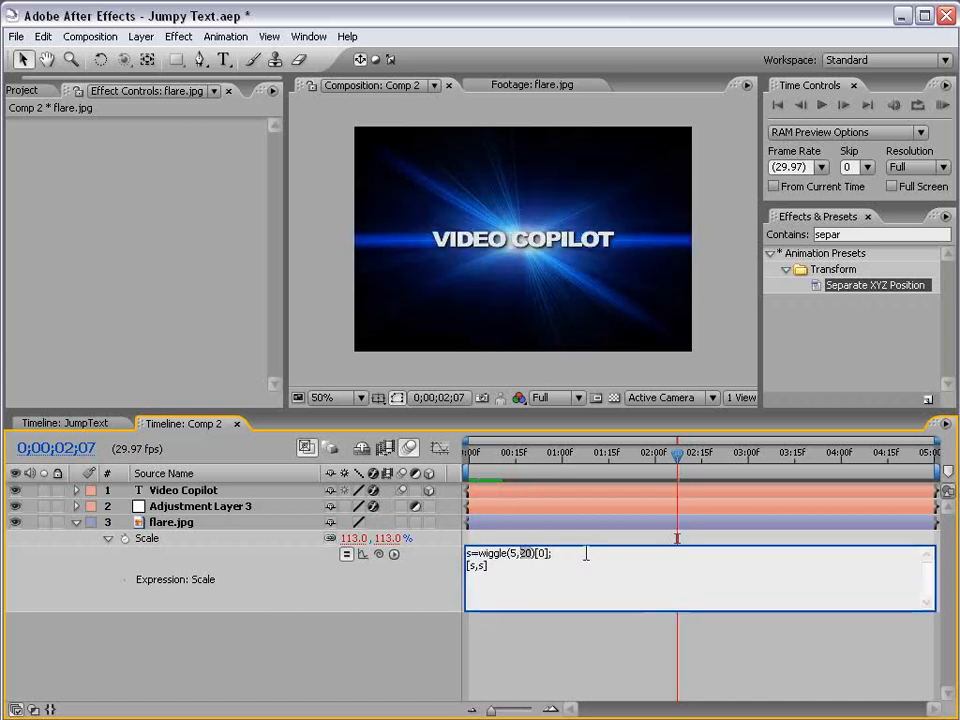
{"action": "type", "text": "40"}
{"action": "key", "text": "KP_Enter"}
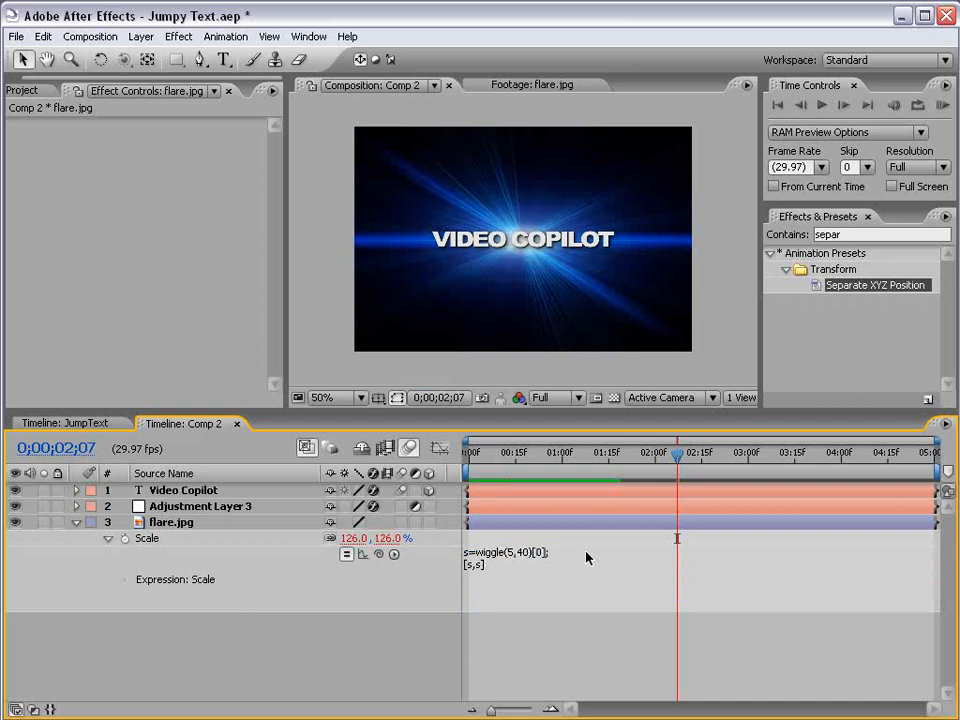
{"action": "key", "text": "KP_0"}
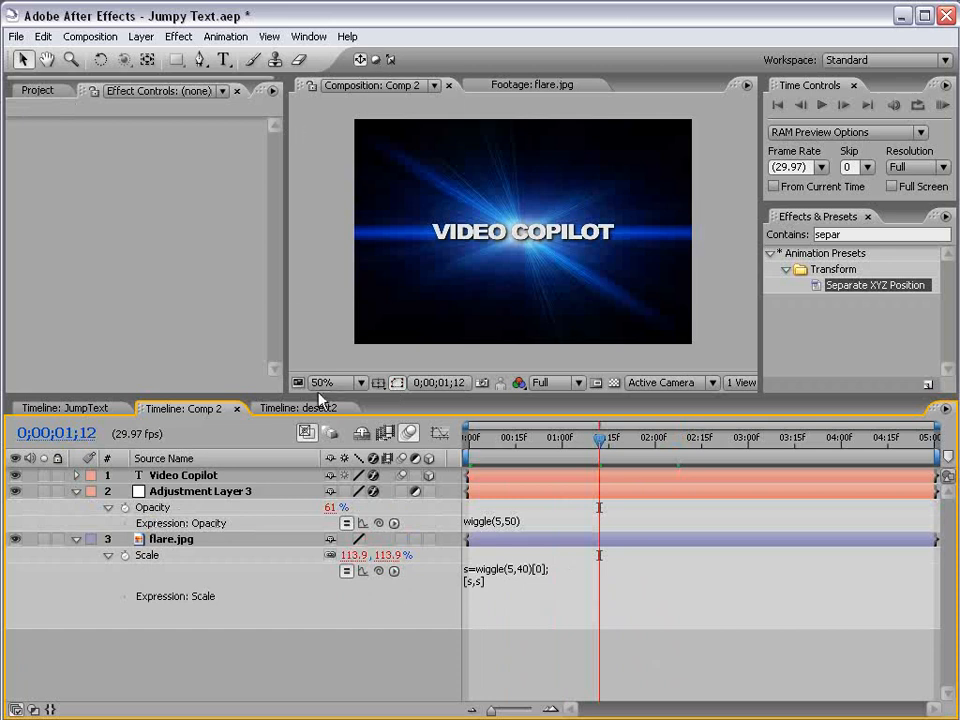
Step: Open the desert2 timeline, scrub through its animation to review it, and return to Comp 2
{"action": "left_click", "coordinate": [295, 408]}
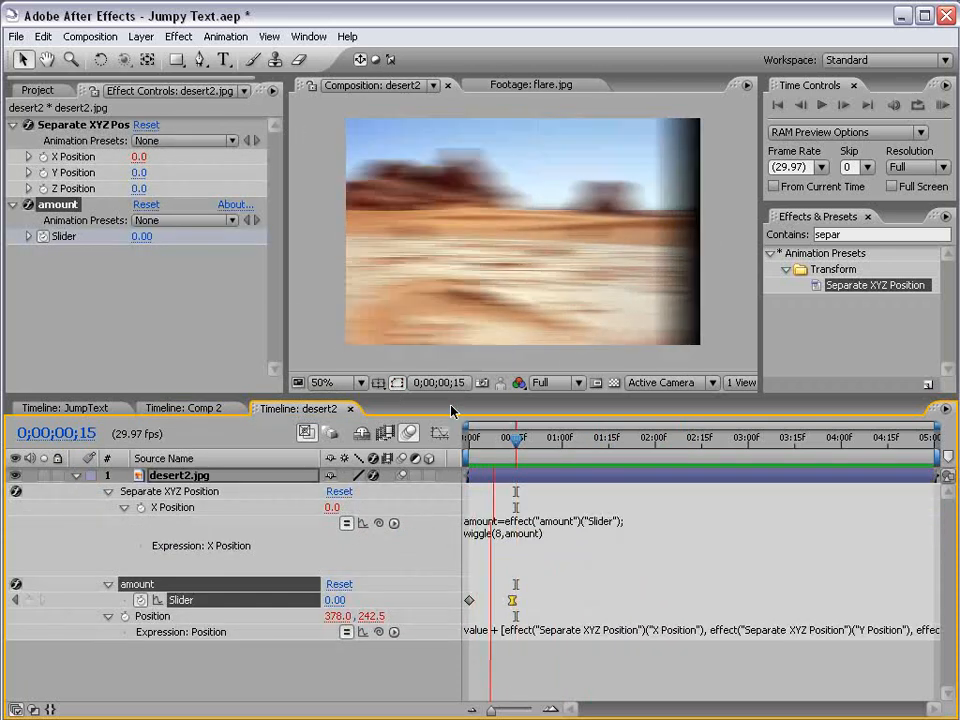
{"action": "left_click", "coordinate": [478, 440]}
{"action": "left_click_drag", "start_coordinate": [478, 442], "coordinate": [525, 441]}
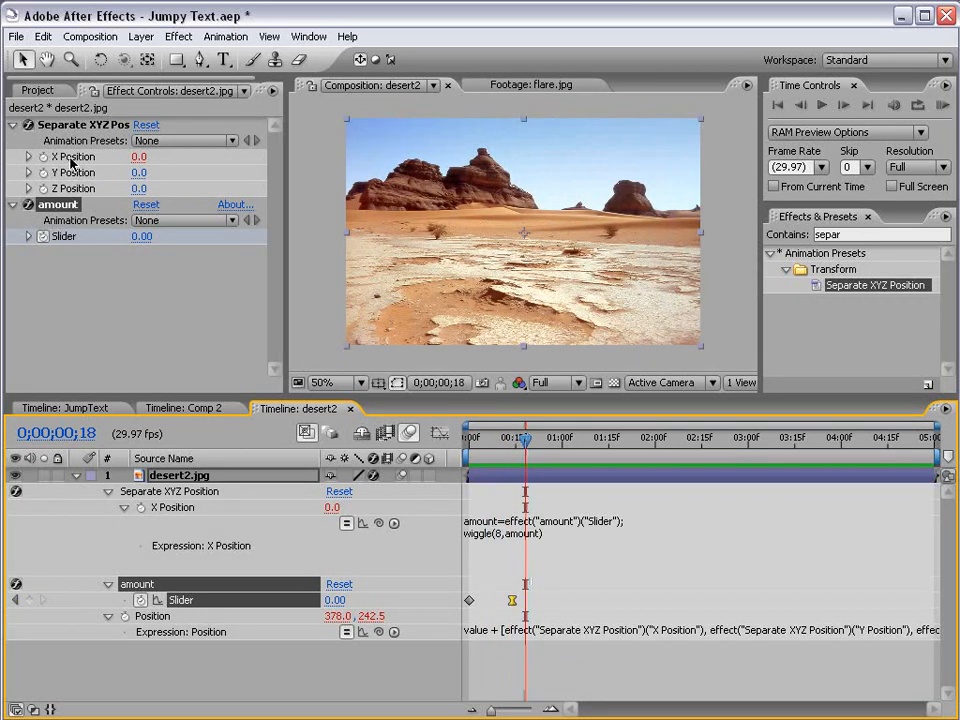
{"action": "left_click", "coordinate": [490, 440]}
{"action": "left_click_drag", "start_coordinate": [490, 440], "coordinate": [528, 441]}
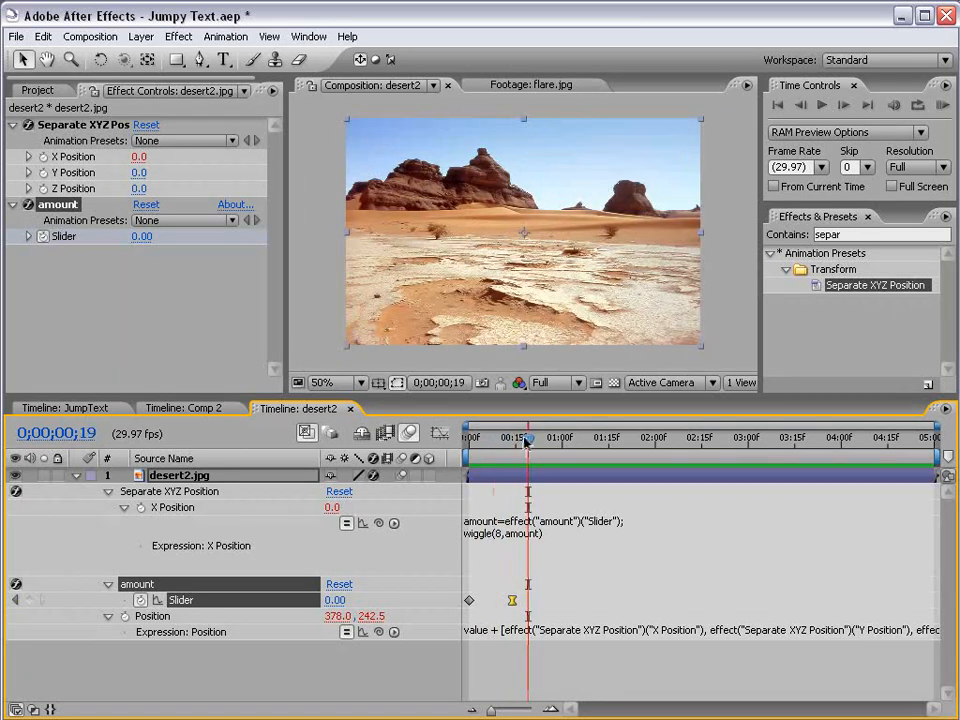
{"action": "left_click", "coordinate": [190, 408]}
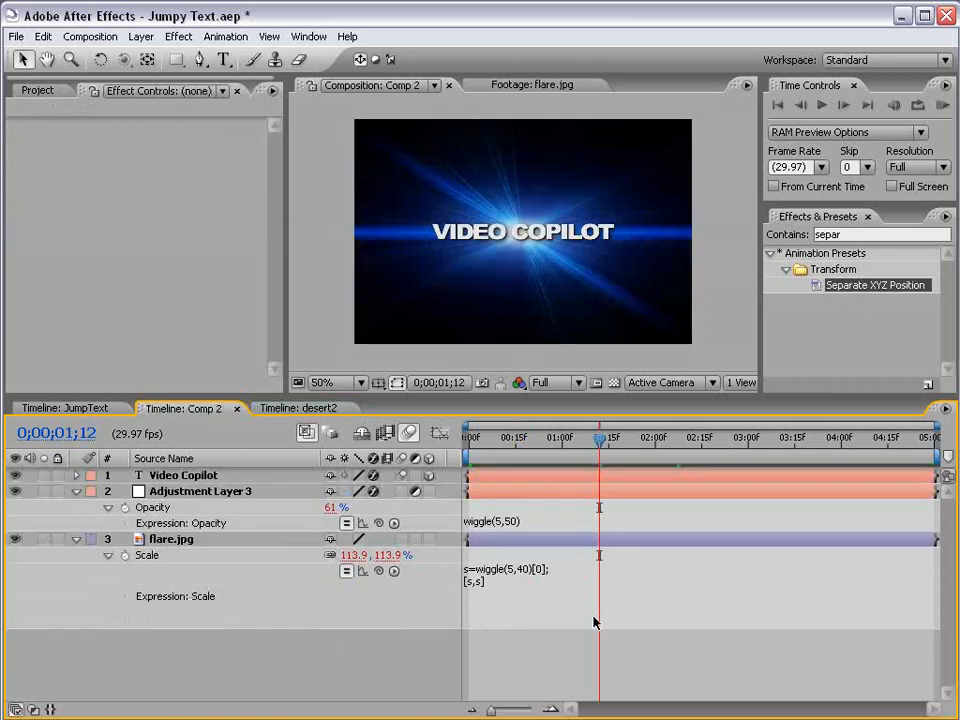